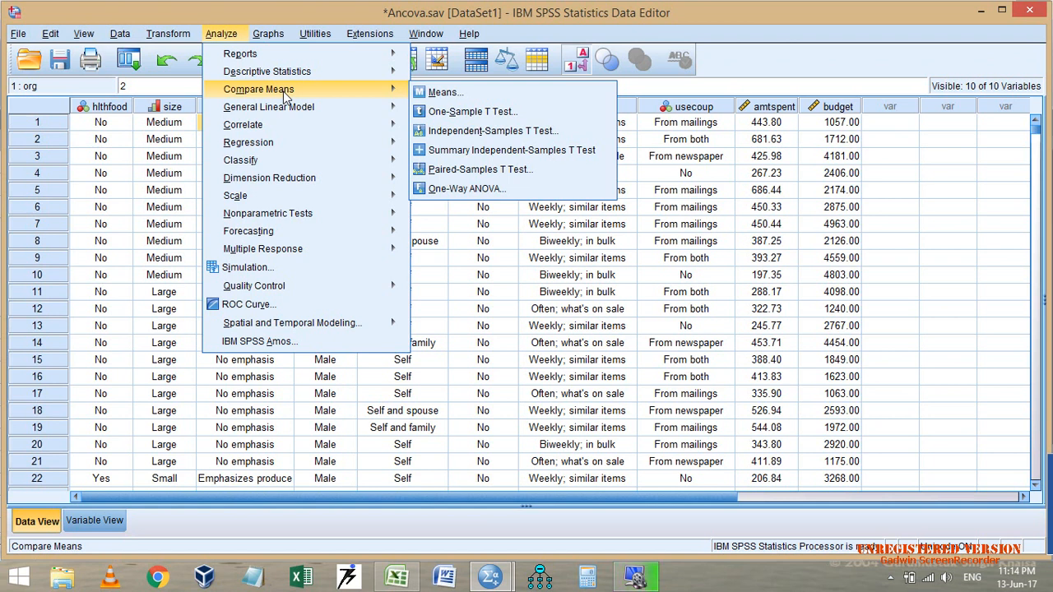
Start an Explore analysis with Amount spent as the dependent variable.
mouse_move(317, 74)
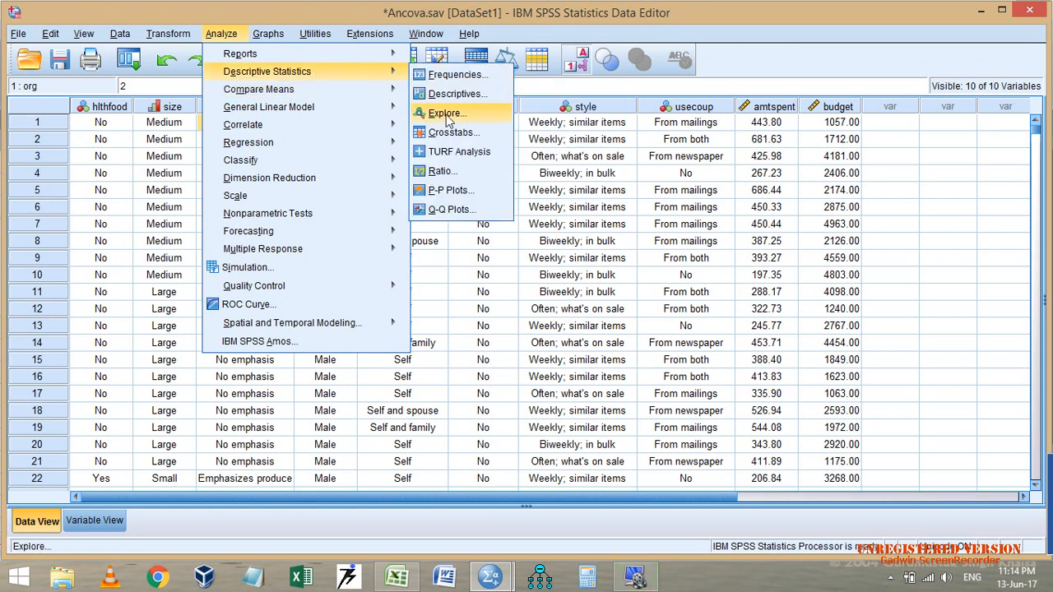
click(455, 120)
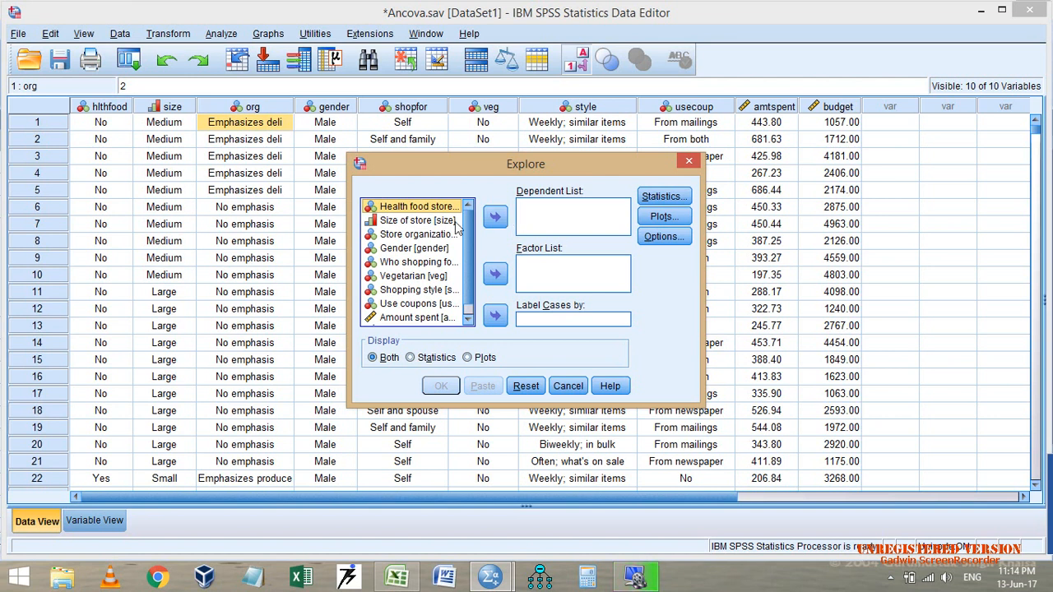
scroll(457, 227, down, 1)
click(432, 306)
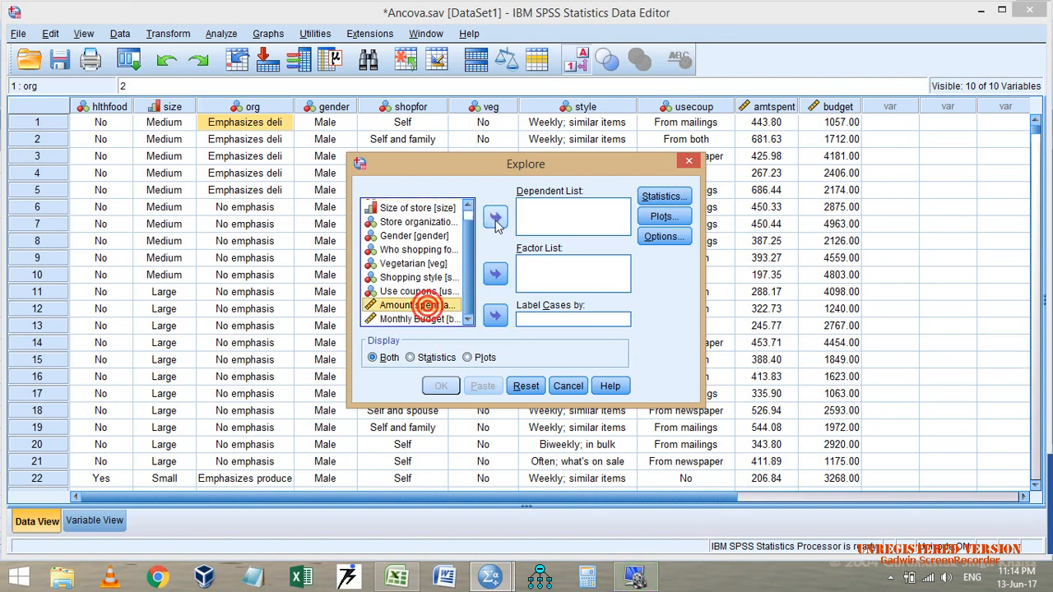
click(495, 217)
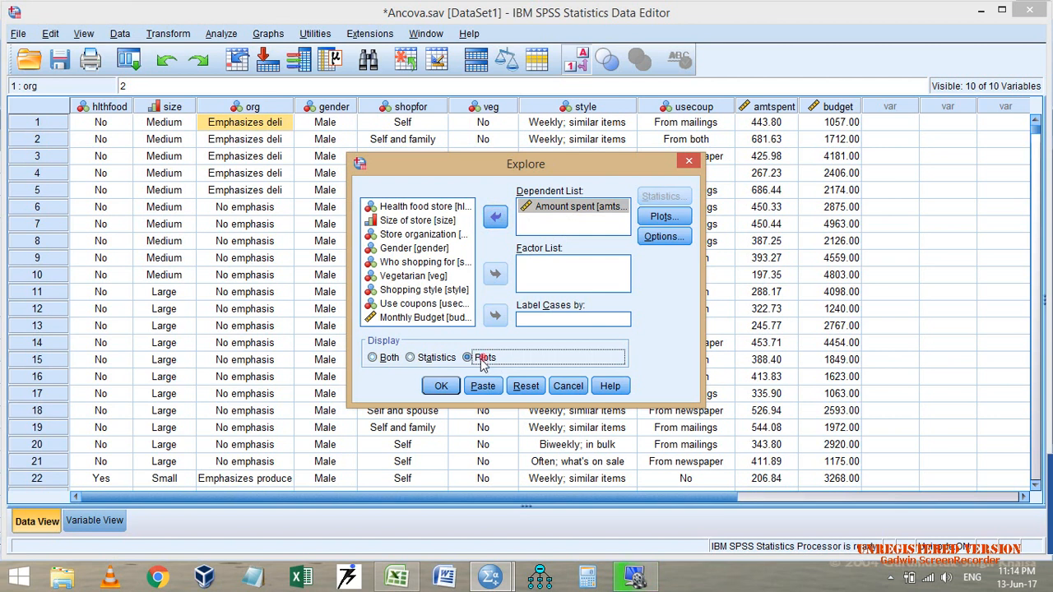
Display plots only, turn off stem-and-leaf, keep boxplots with factor levels together, and run the Explore analysis to view the boxplot.
click(468, 357)
click(658, 216)
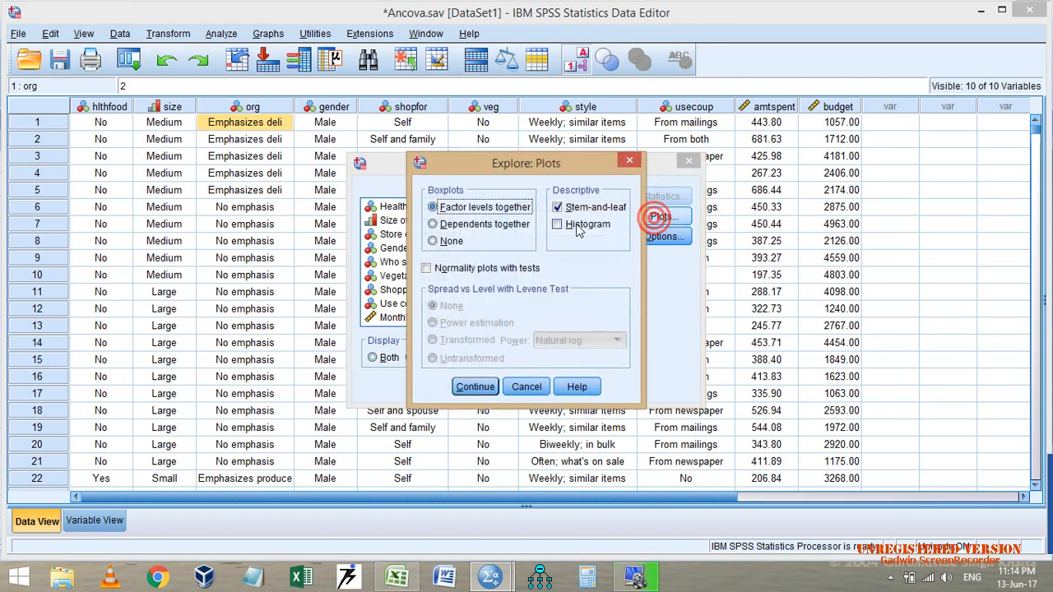
click(568, 207)
click(477, 387)
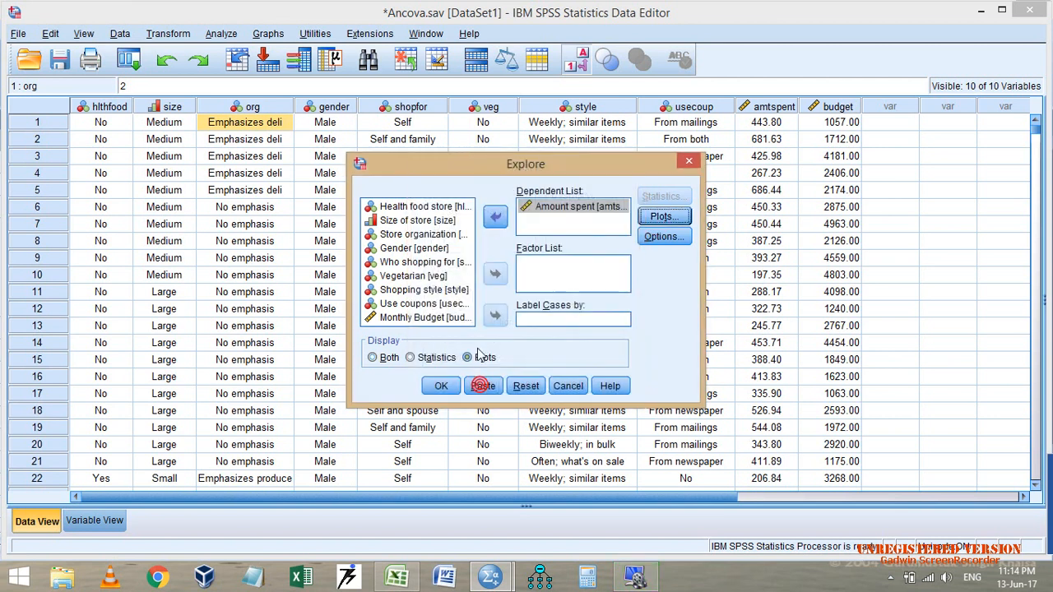
click(658, 218)
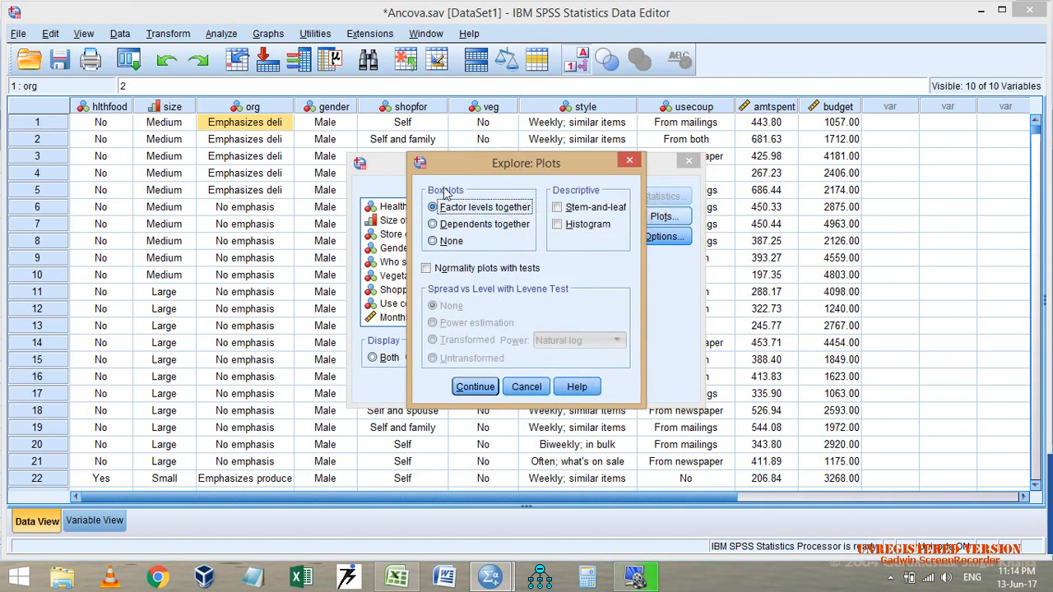
click(477, 386)
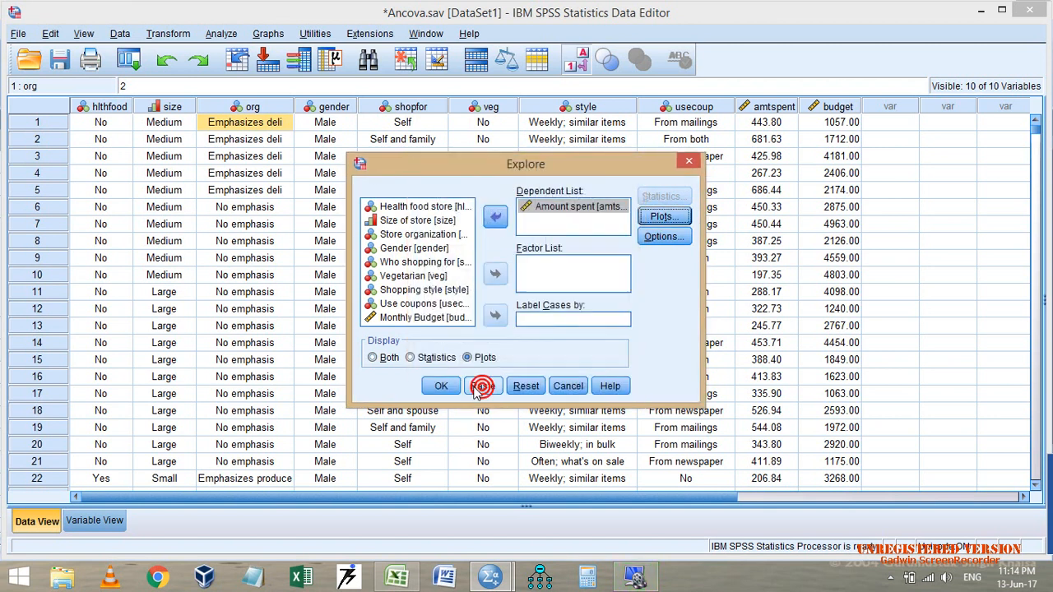
click(442, 384)
scroll(643, 319, down, 3)
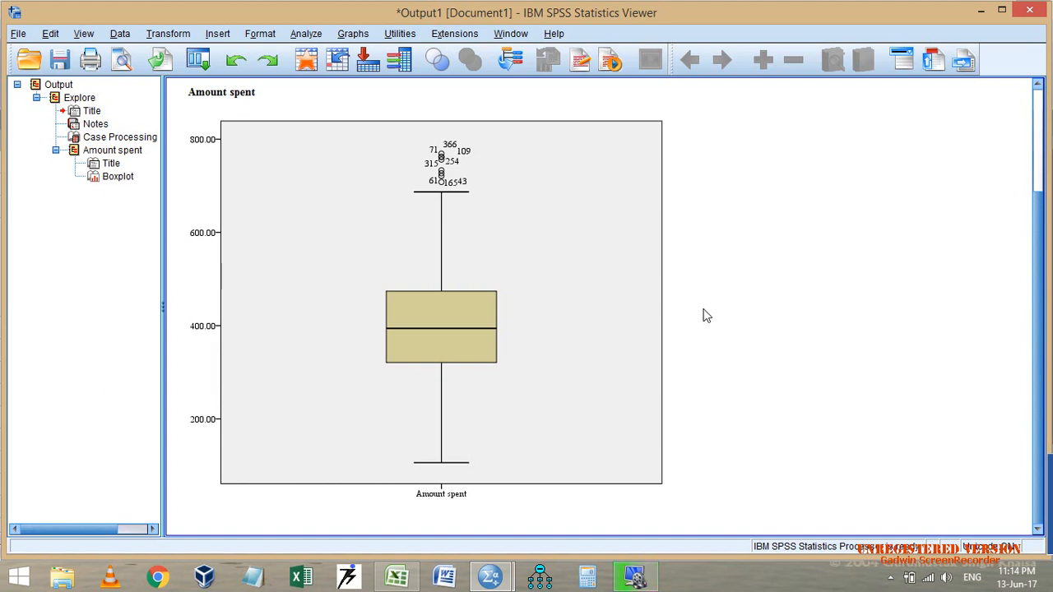
click(482, 507)
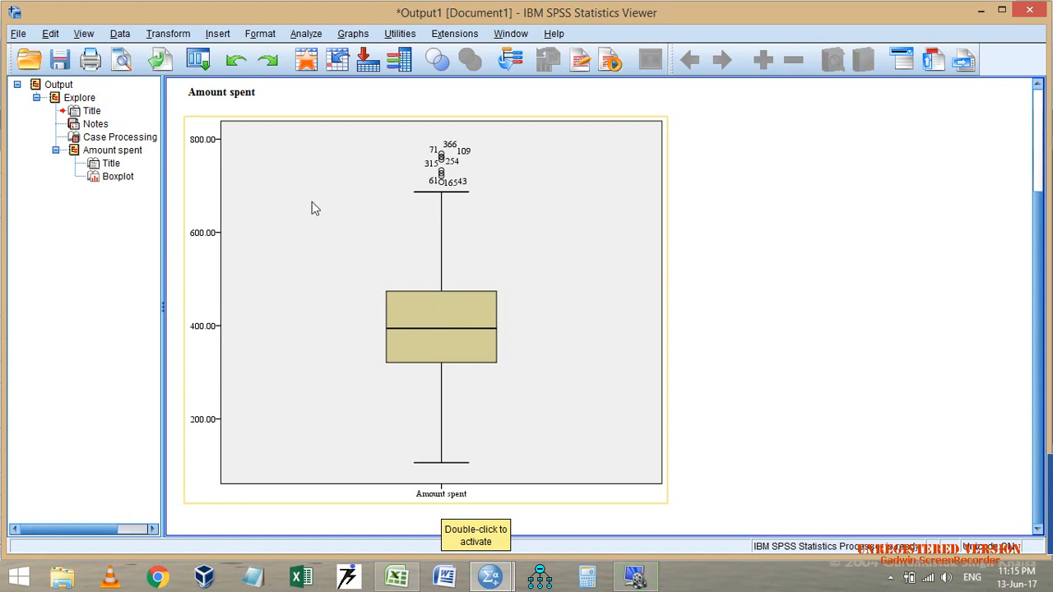
Collapse the Explore results in the output outline and return to the Ancova.sav data.
click(36, 98)
click(451, 346)
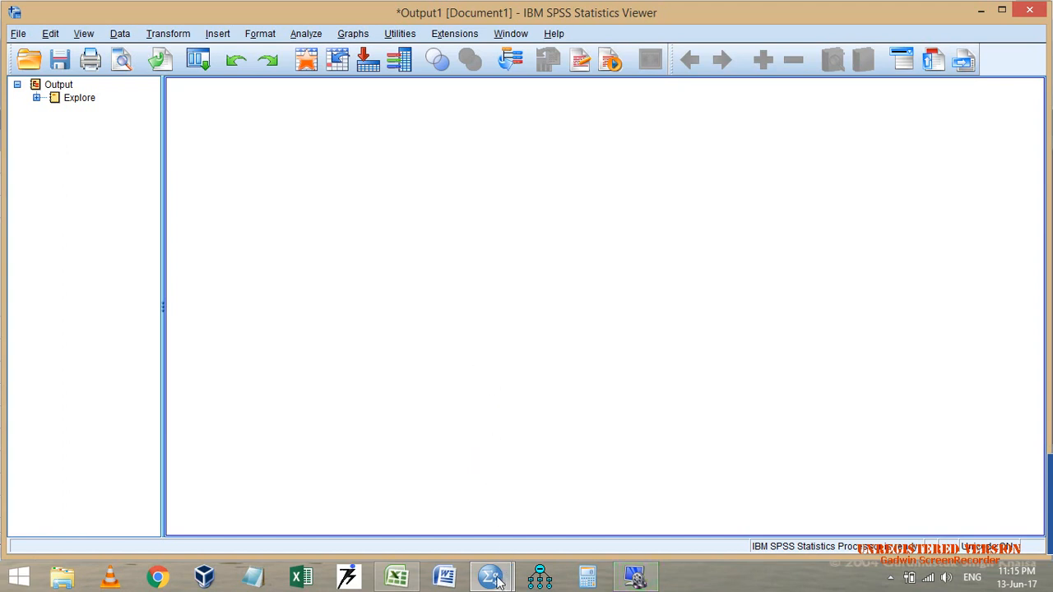
mouse_move(498, 580)
click(461, 497)
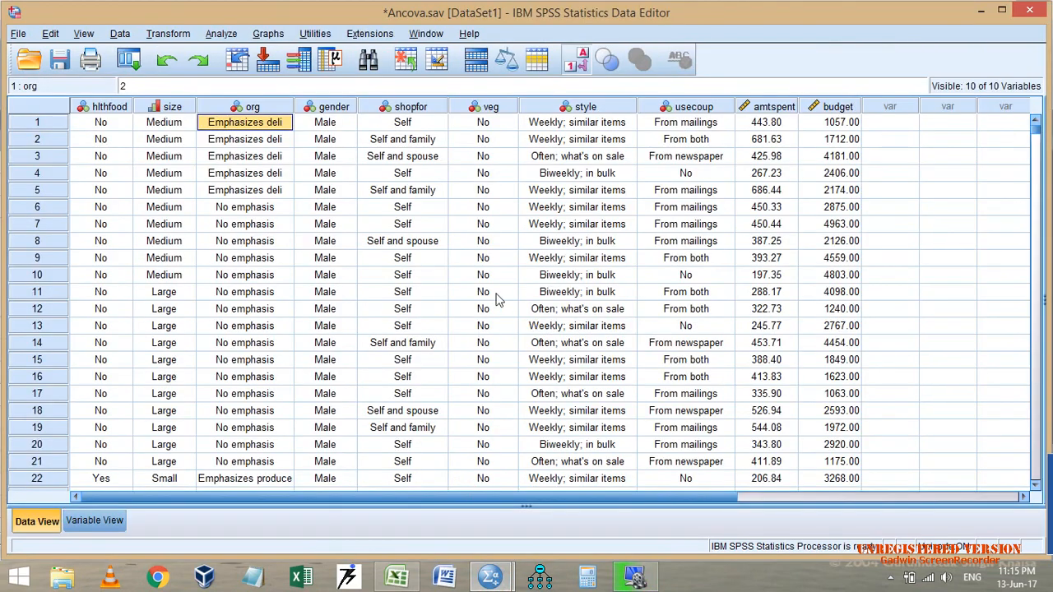
Review the values of the amtspent and size variables in the data.
click(774, 122)
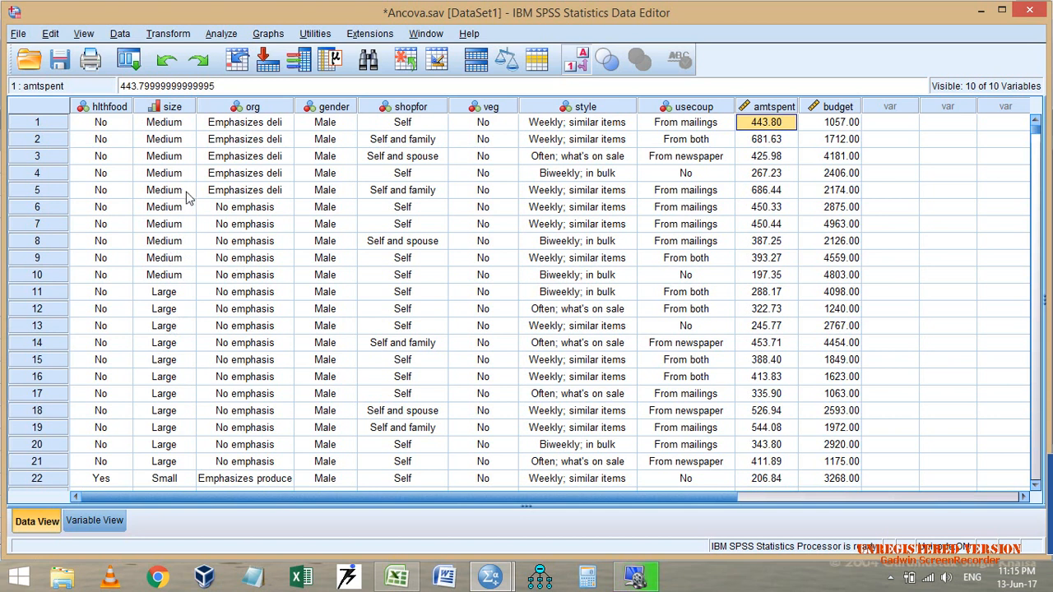
click(164, 155)
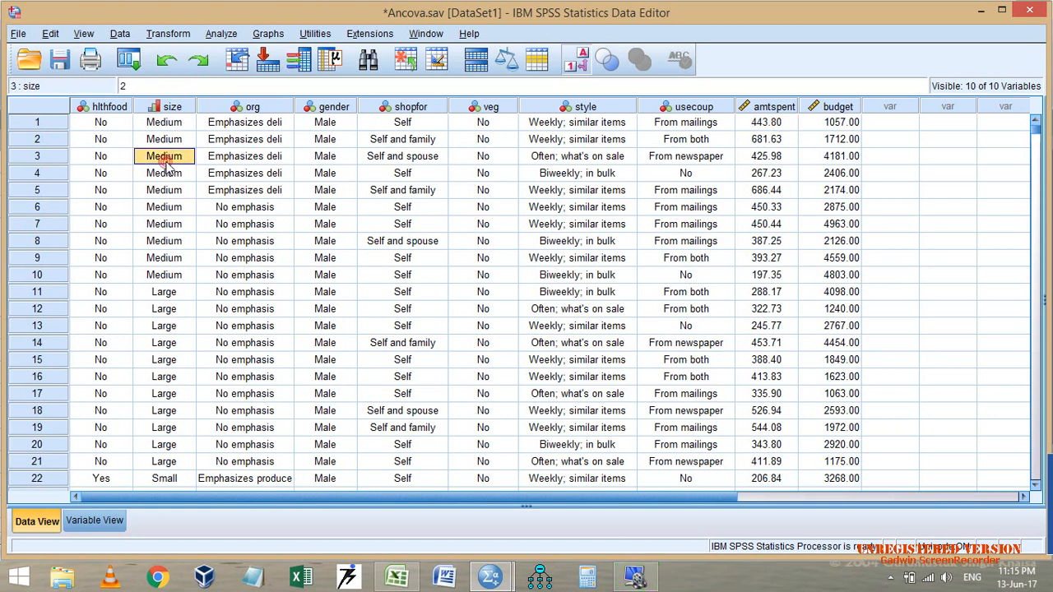
scroll(174, 319, down, 5)
click(170, 292)
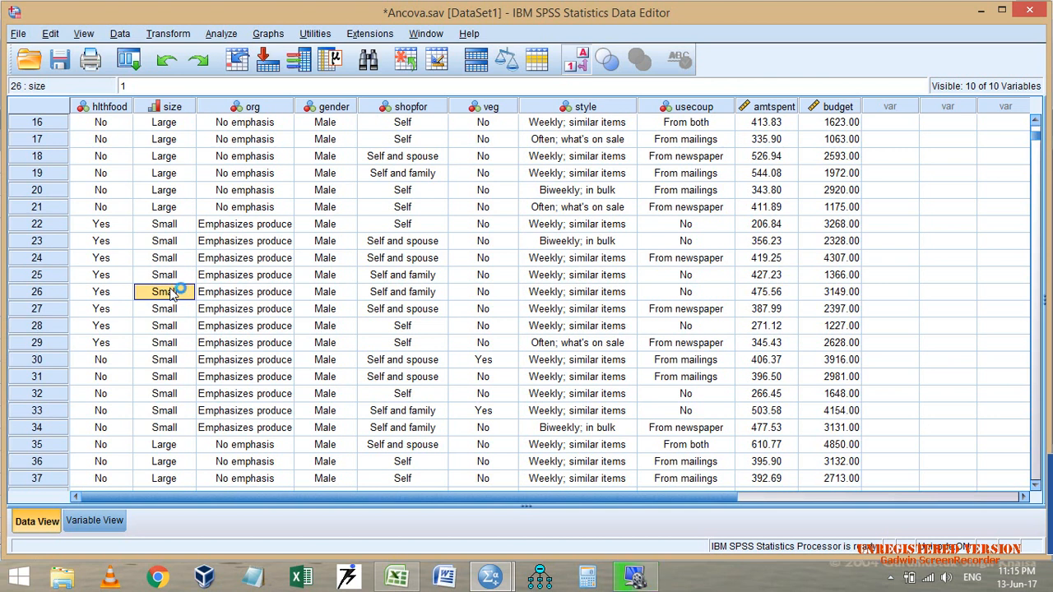
Set up a One-Way ANOVA with Size of store as the factor and Amount spent as the dependent variable.
click(233, 35)
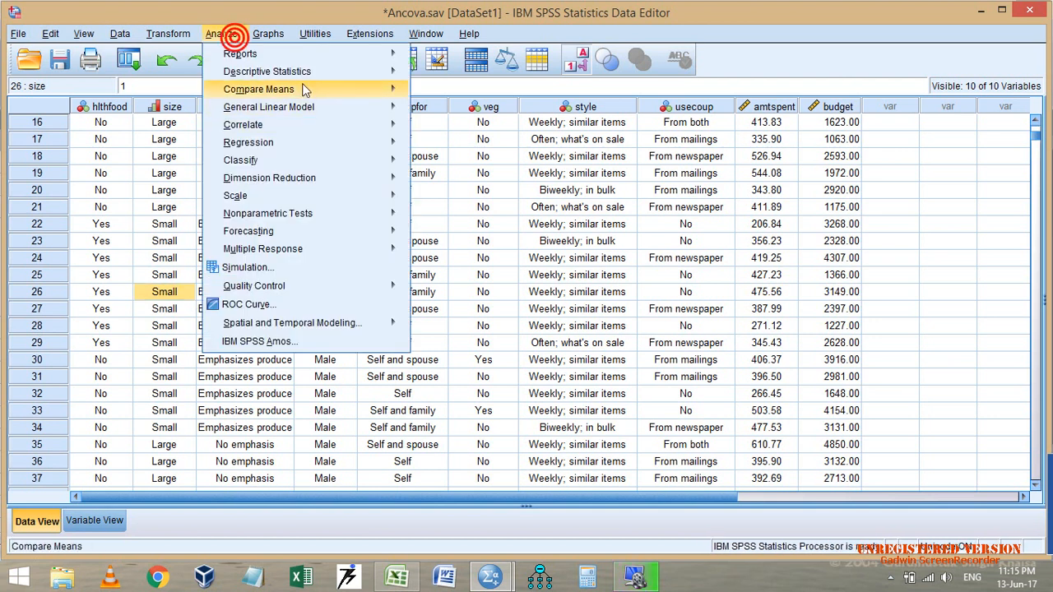
mouse_move(313, 89)
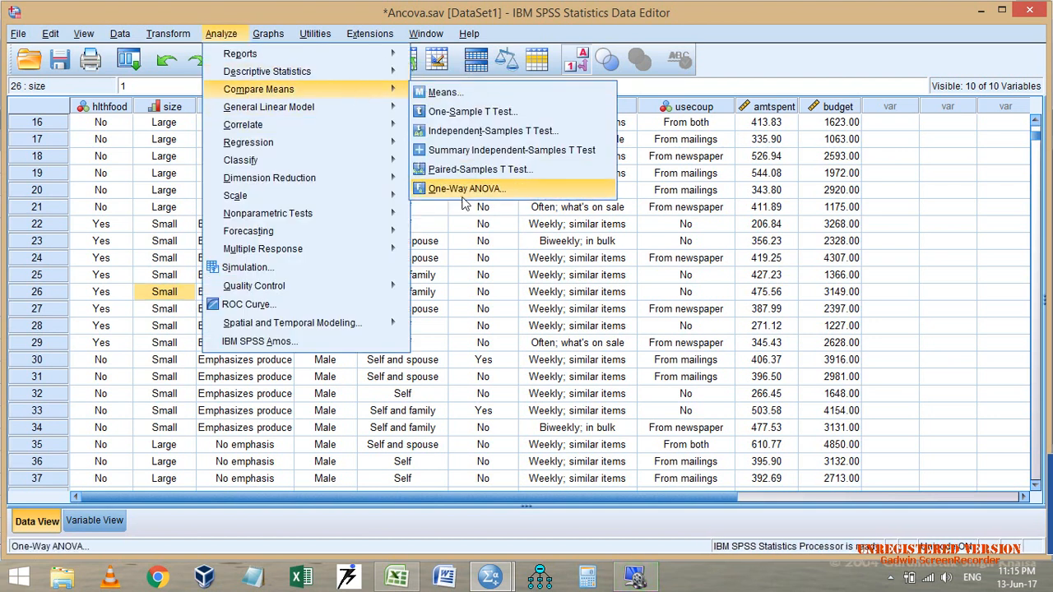
click(465, 190)
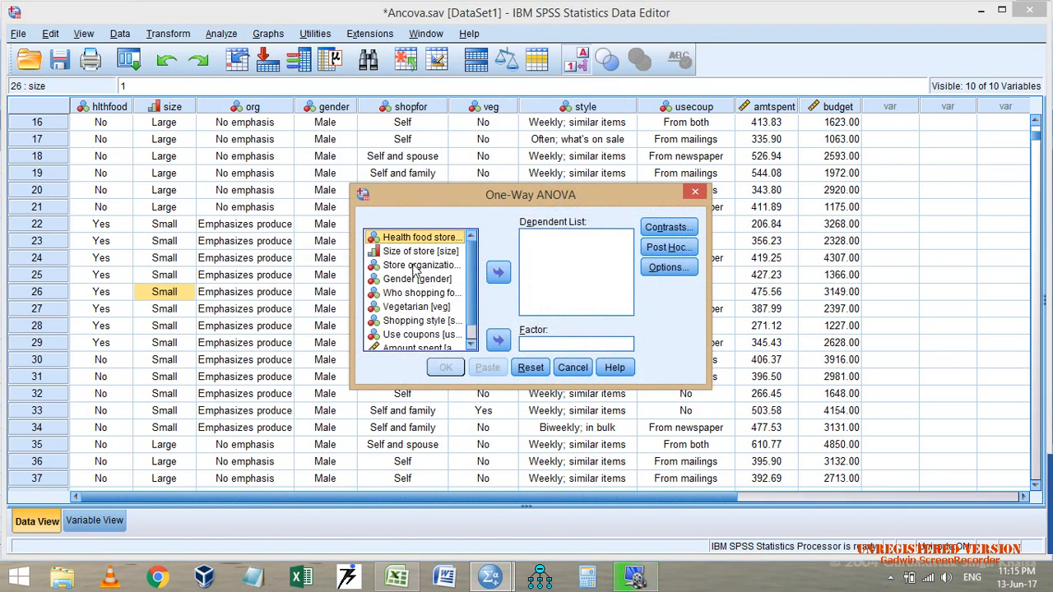
click(414, 267)
click(416, 251)
click(497, 339)
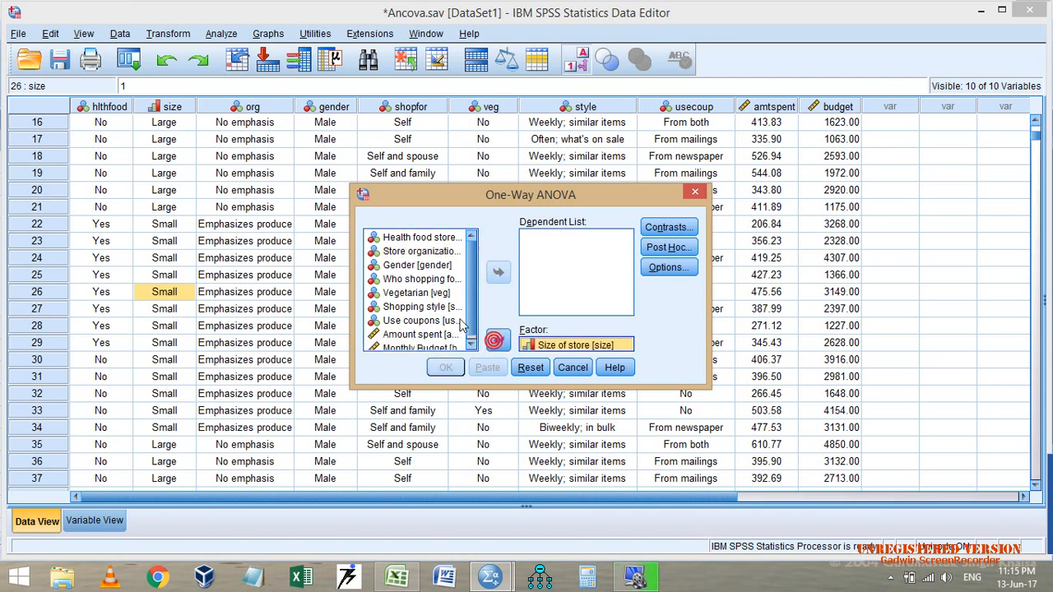
click(416, 334)
click(496, 271)
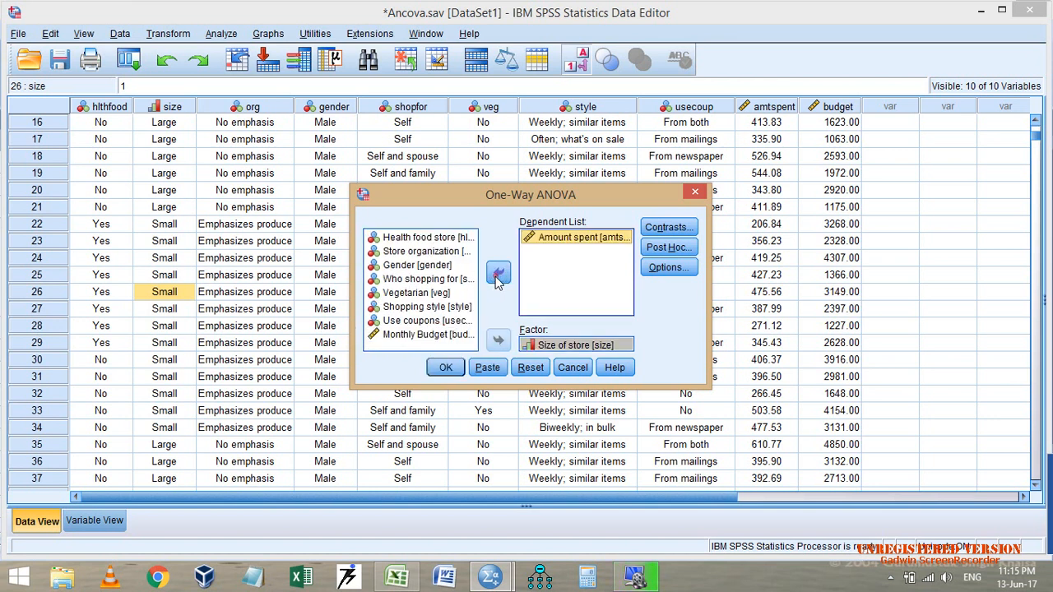
Include descriptive statistics and a means plot in the One-Way ANOVA and run it.
click(668, 267)
click(486, 214)
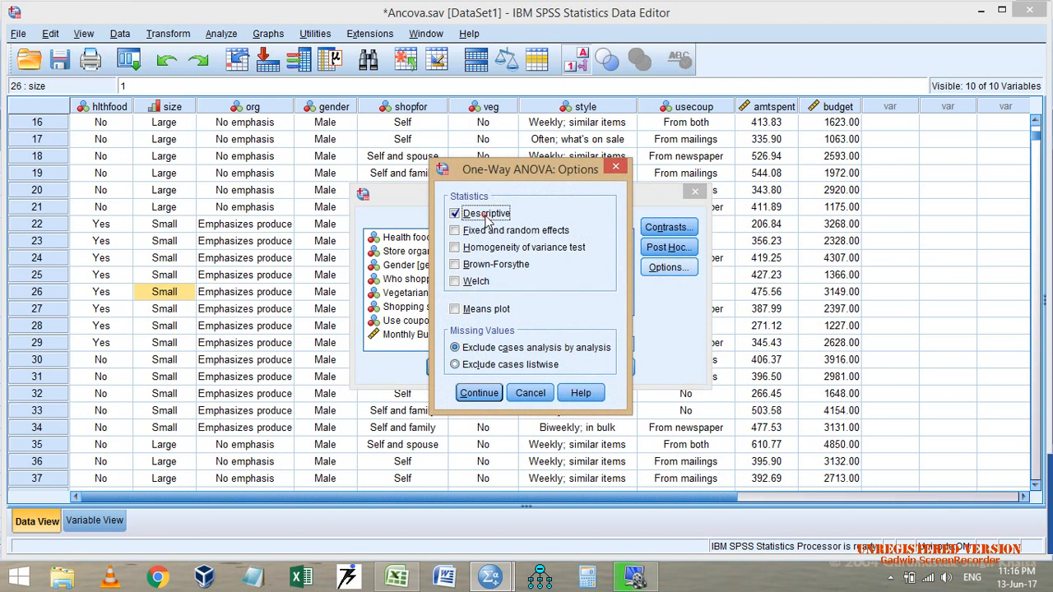
click(488, 313)
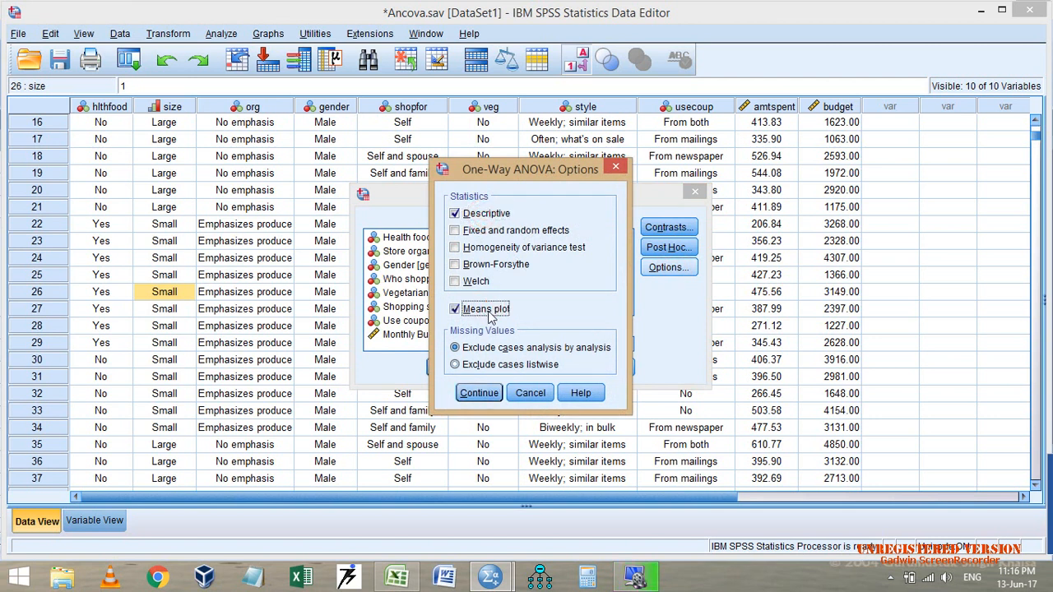
click(477, 393)
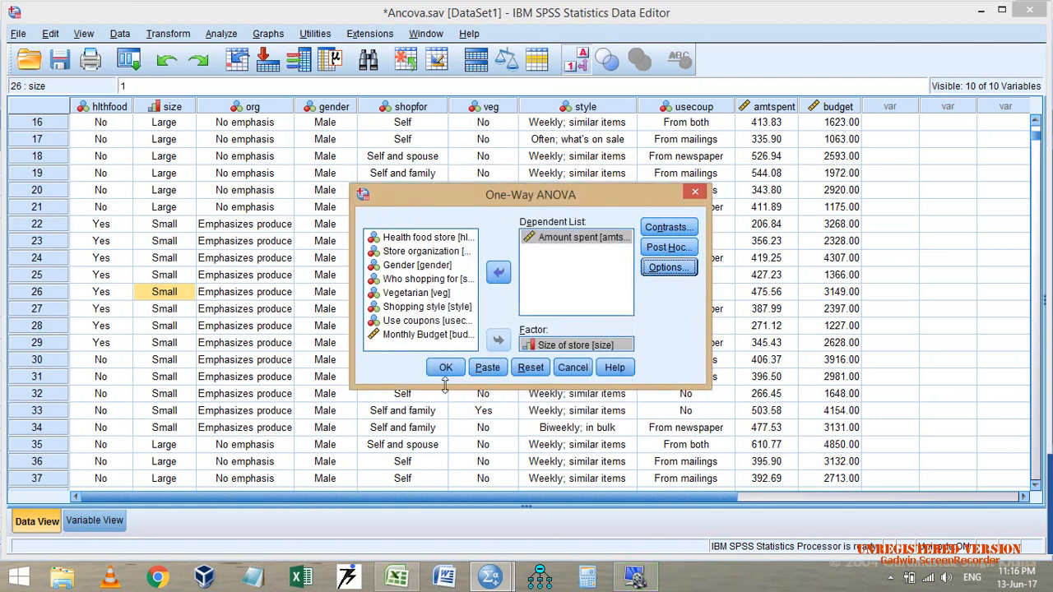
click(445, 367)
Examine the Descriptives table and the means plot of amount spent by store size.
click(391, 235)
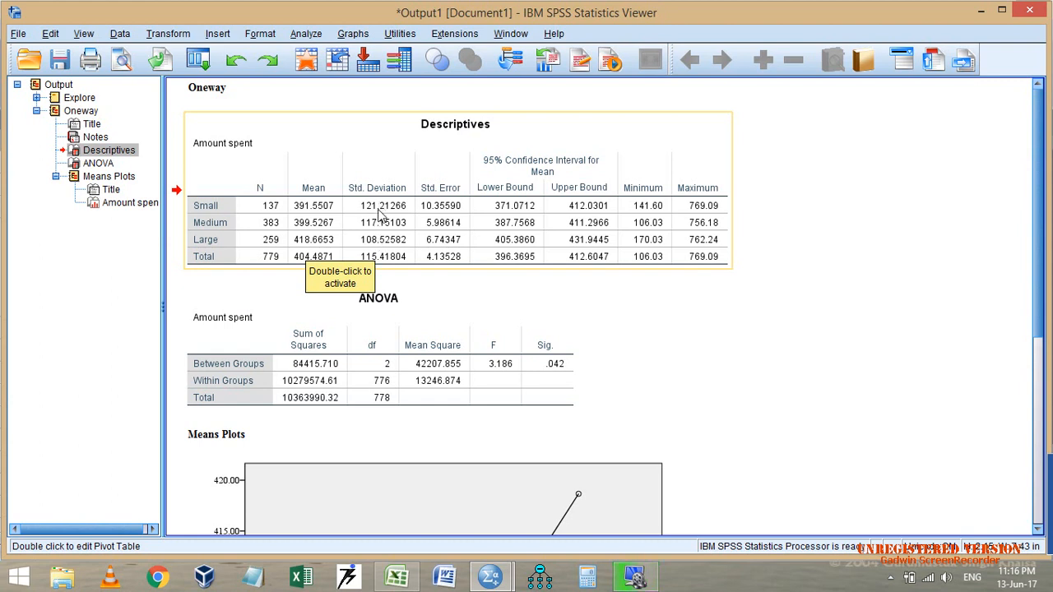
click(389, 244)
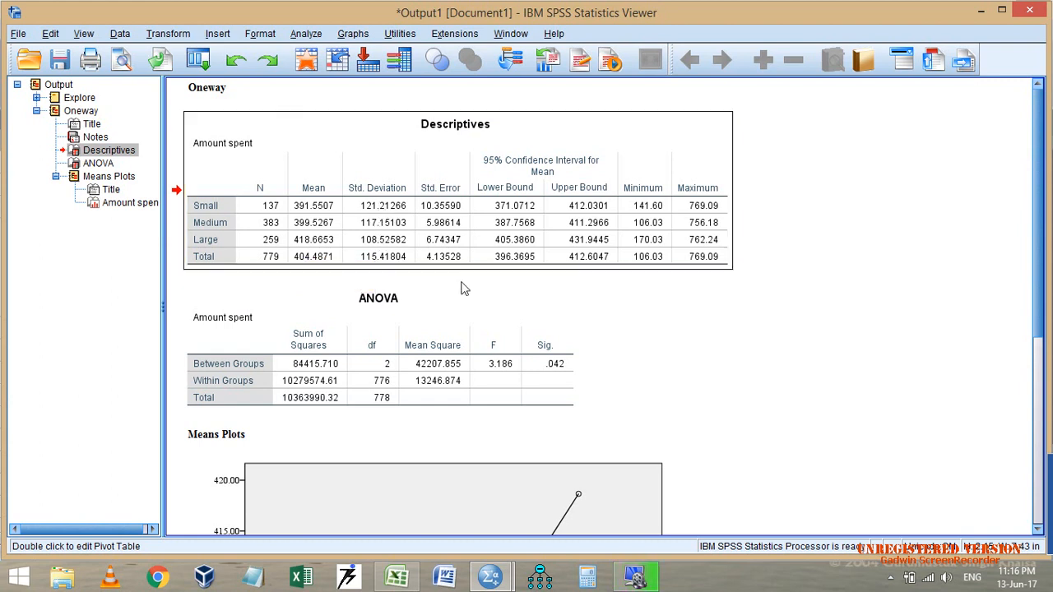
scroll(485, 296, down, 5)
scroll(484, 290, up, 5)
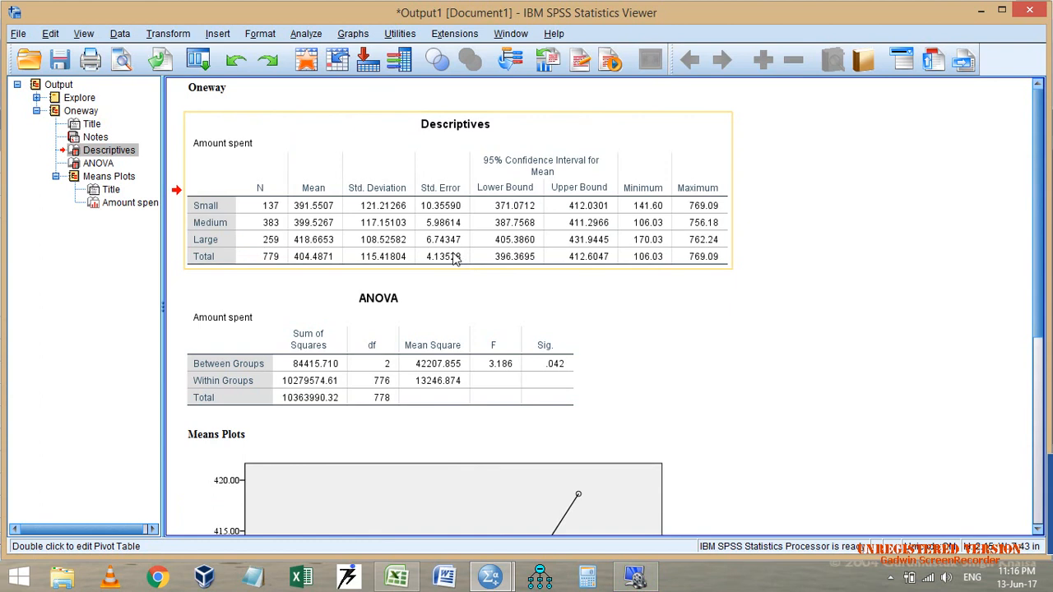
scroll(494, 280, down, 5)
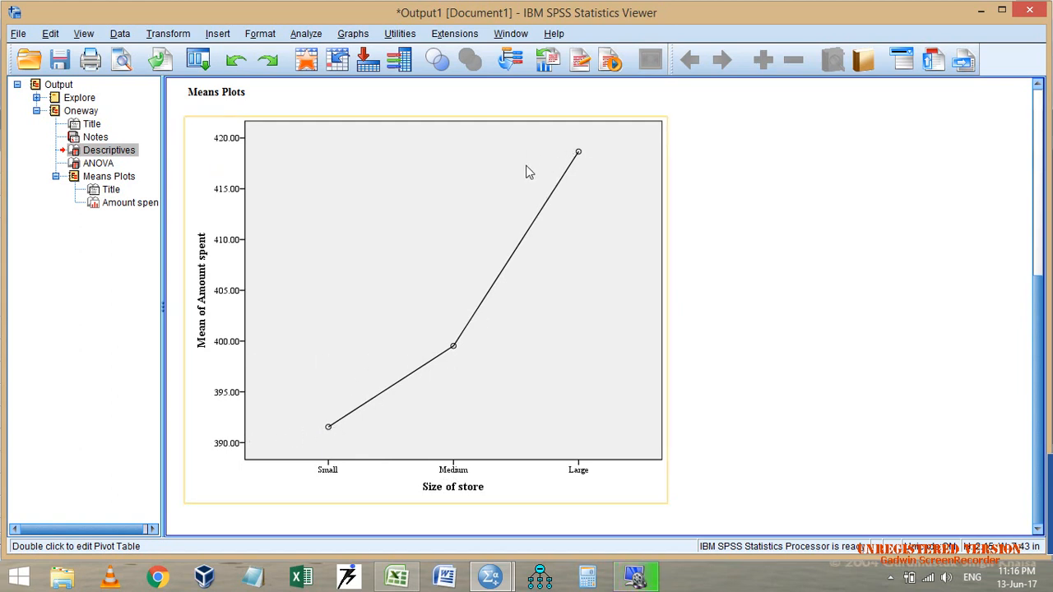
scroll(457, 262, up, 5)
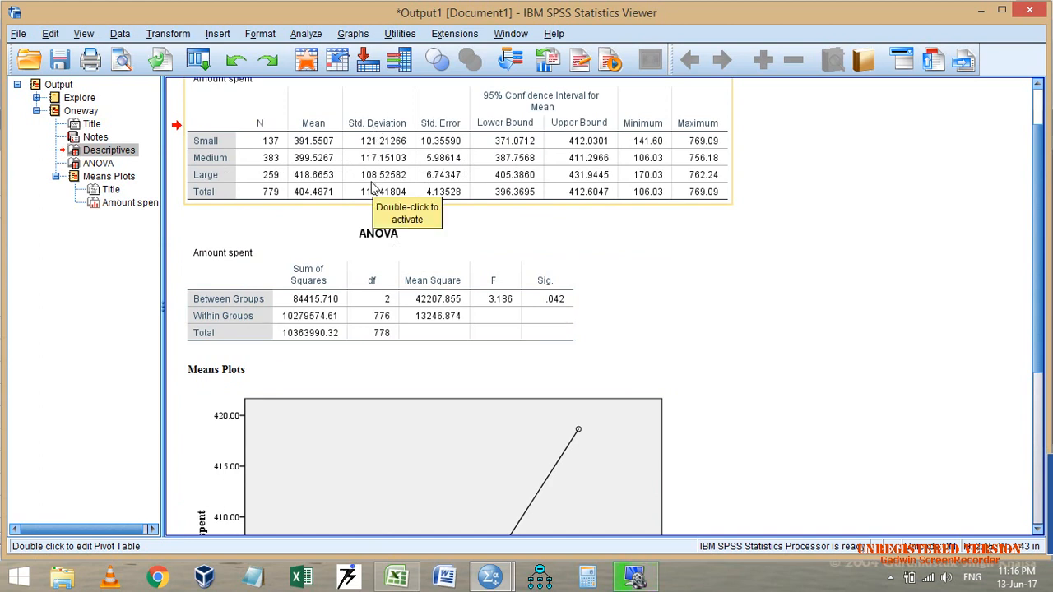
Recall the One-Way ANOVA, add the homogeneity of variance test, and run it again.
click(198, 60)
click(215, 85)
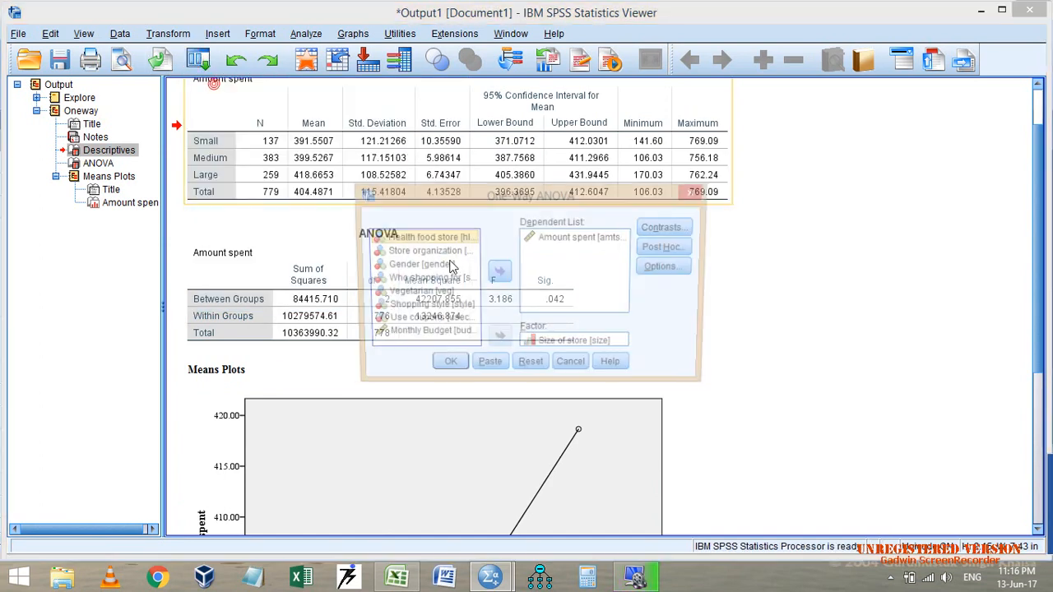
click(668, 268)
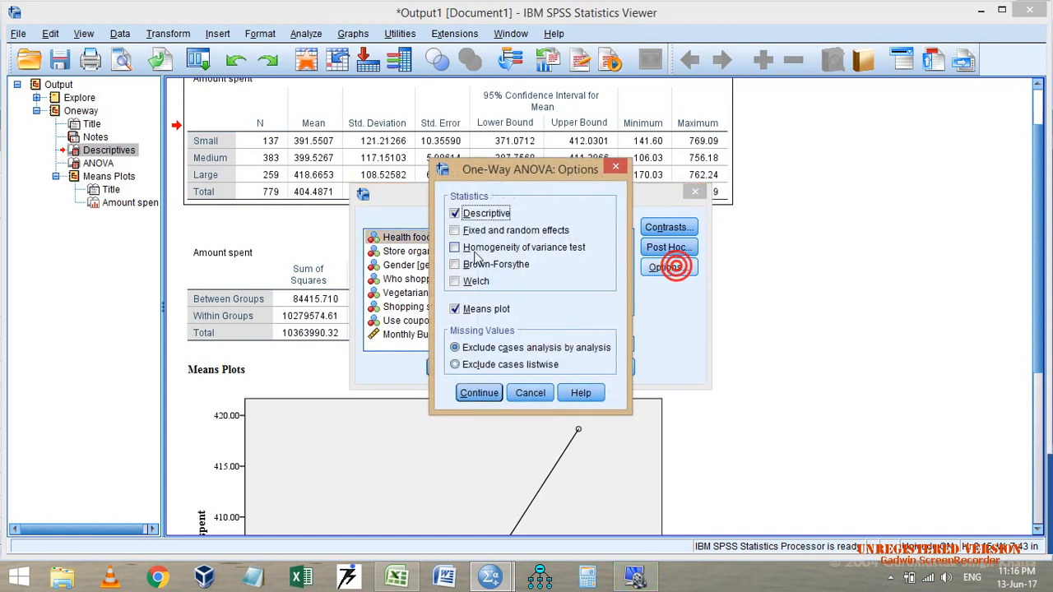
click(475, 248)
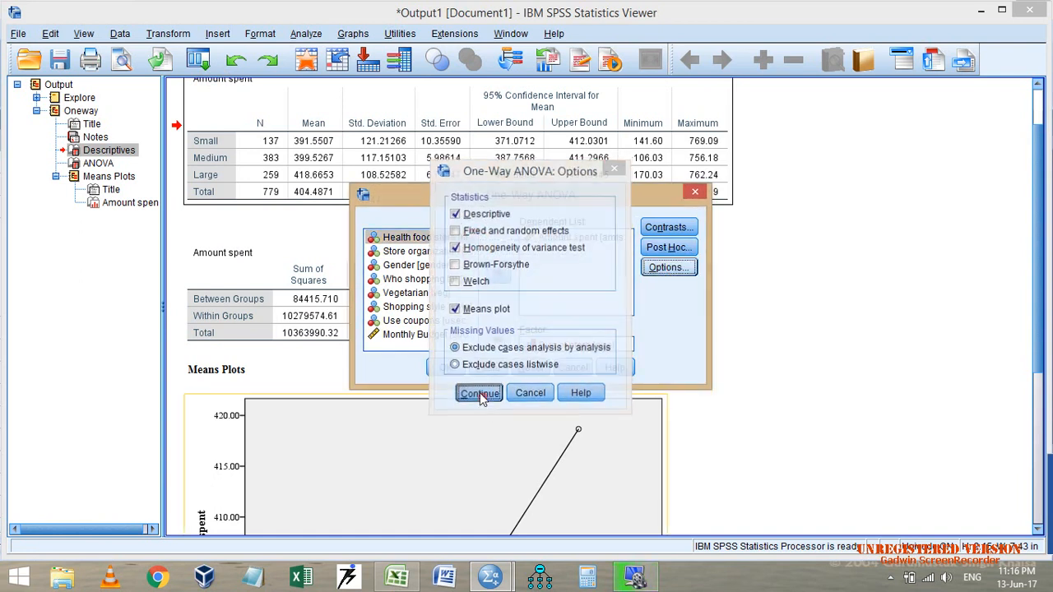
click(480, 393)
click(446, 369)
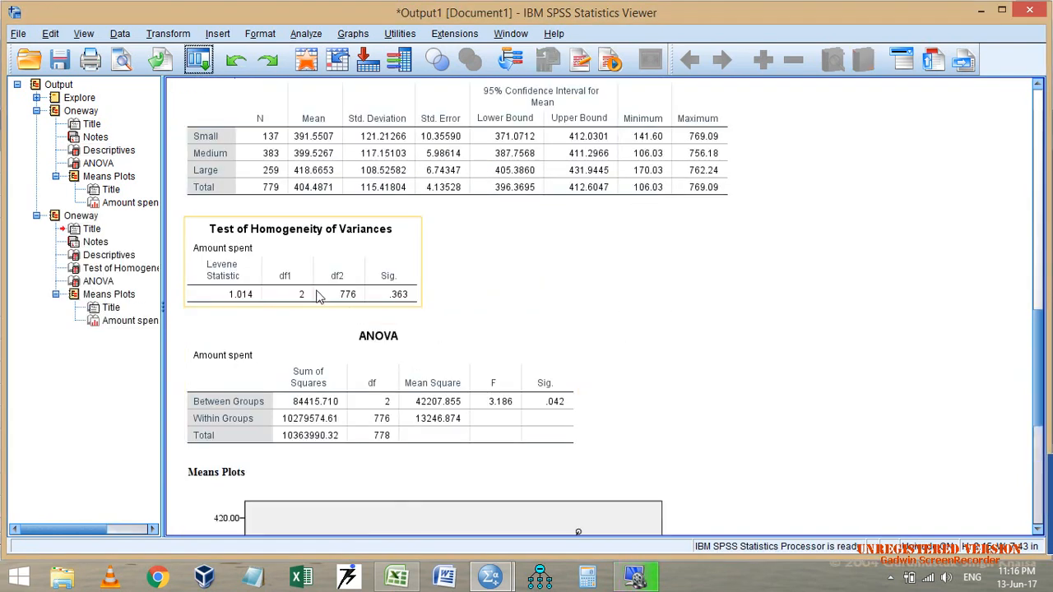
Examine the Test of Homogeneity of Variances table alongside the standard deviations of the store sizes.
click(292, 278)
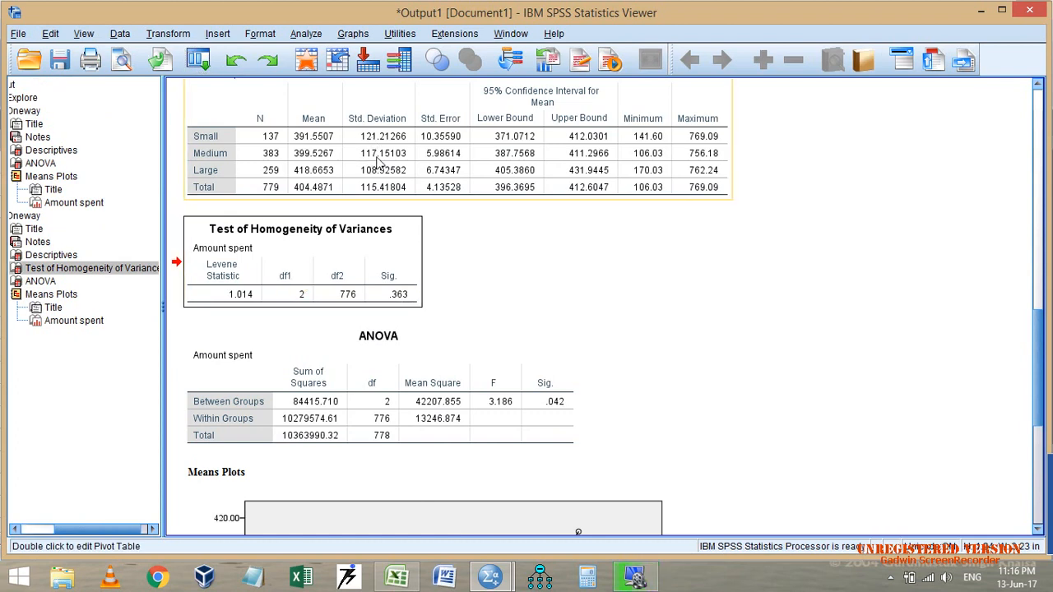
click(377, 260)
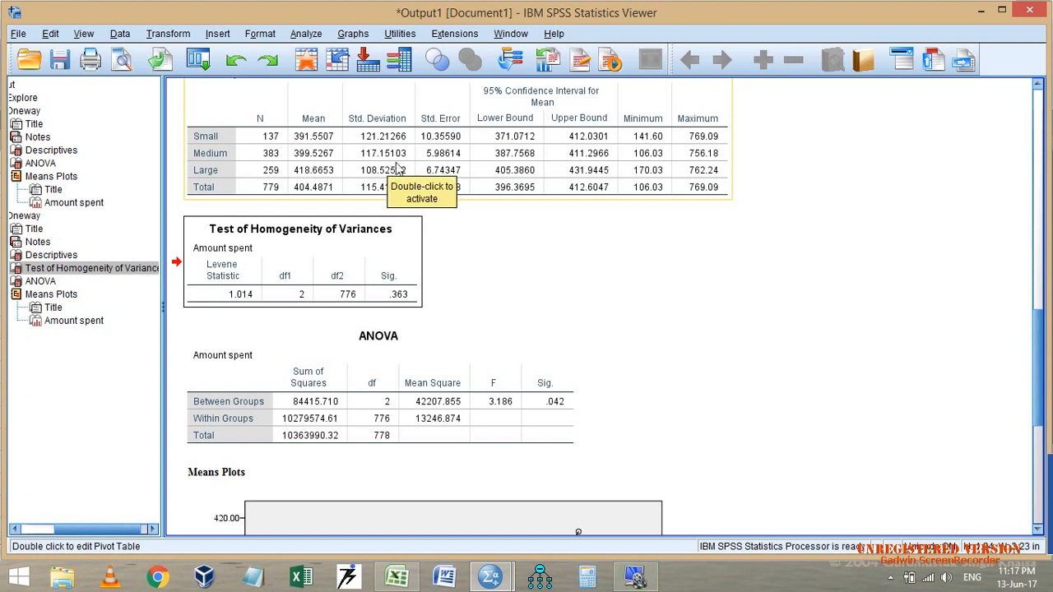
click(399, 34)
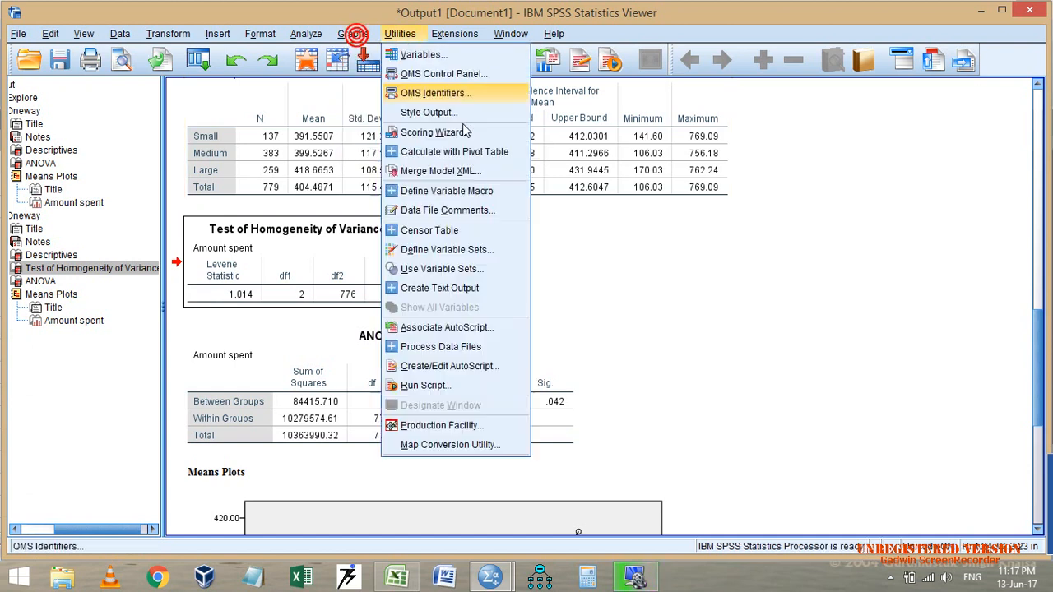
Start defining a simple error bar chart that uses summaries for groups of cases.
mouse_move(353, 34)
mouse_move(428, 151)
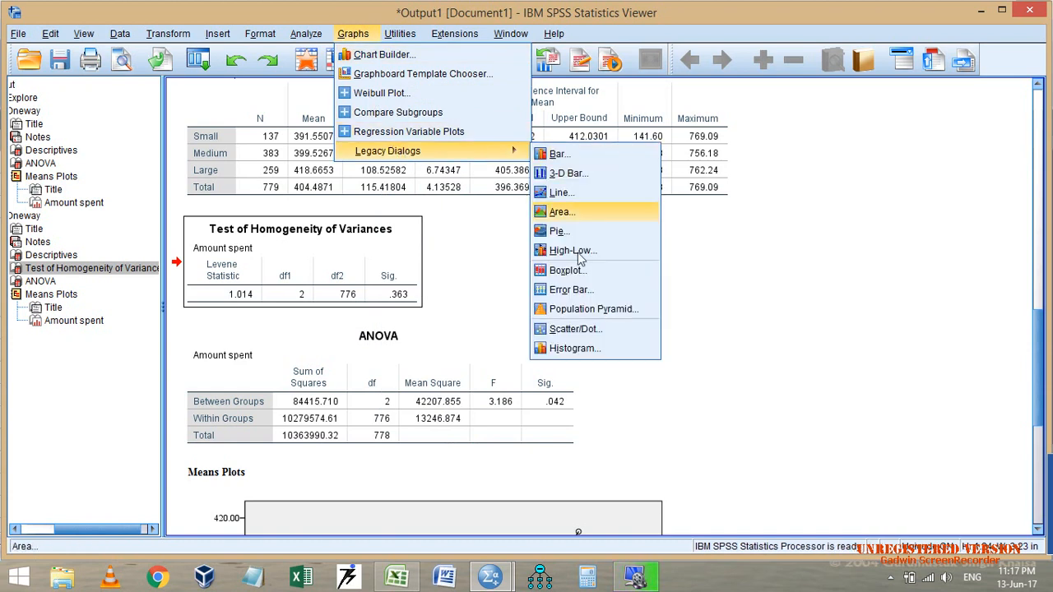
click(573, 290)
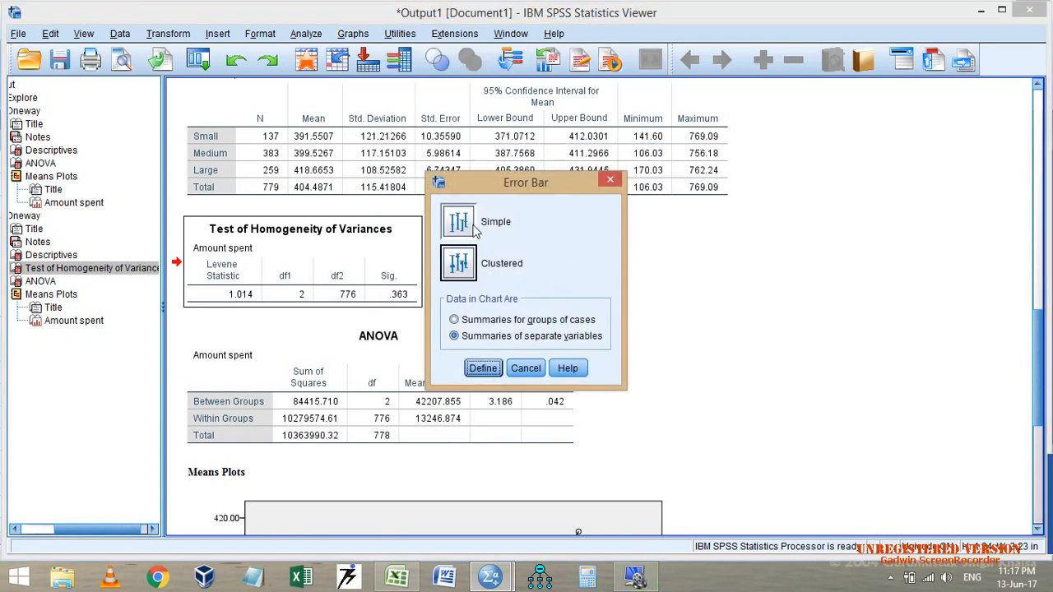
click(469, 224)
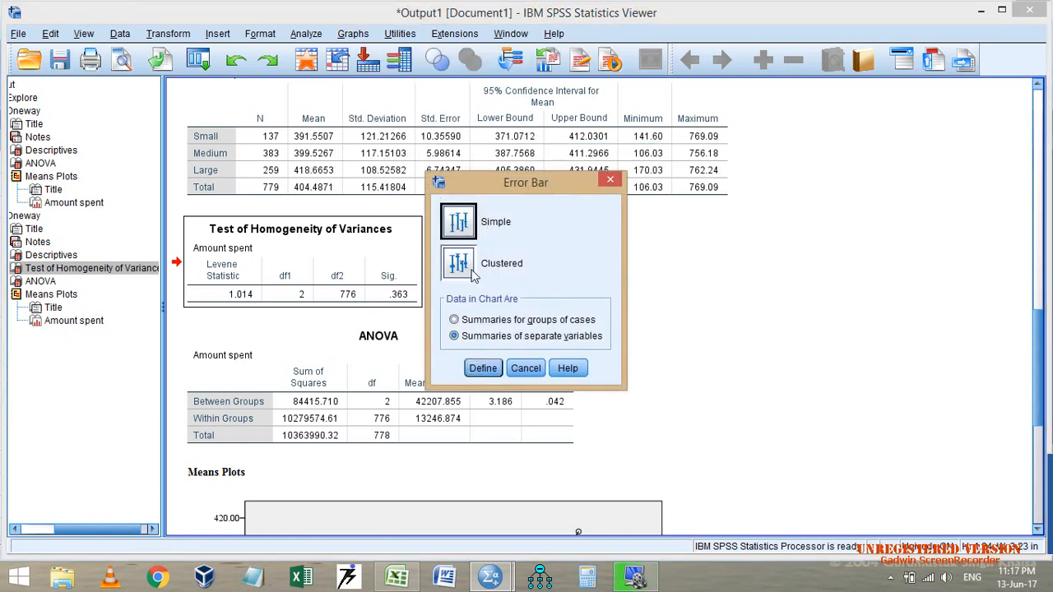
click(463, 319)
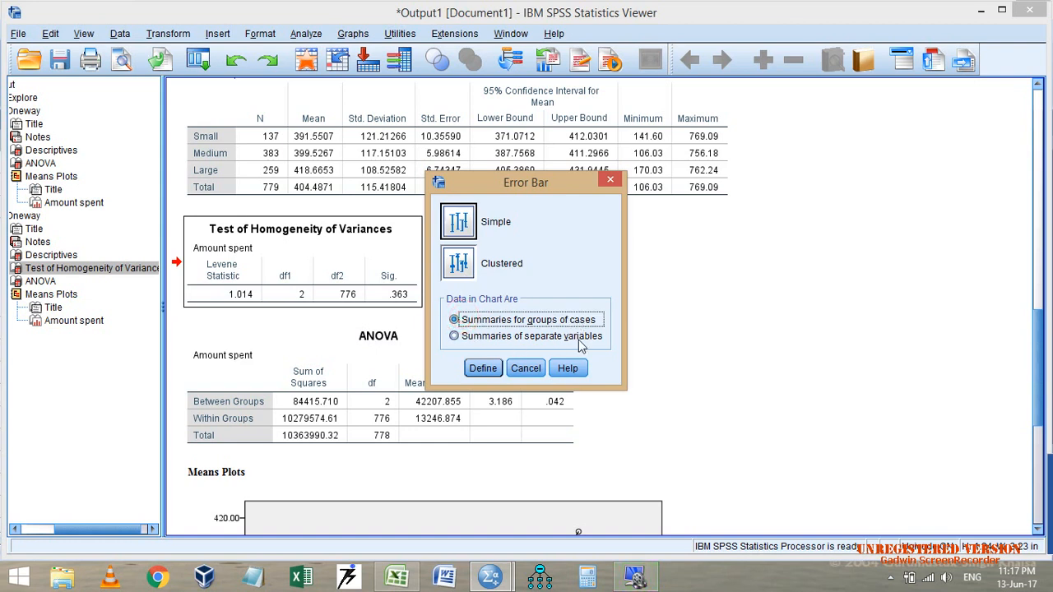
click(459, 224)
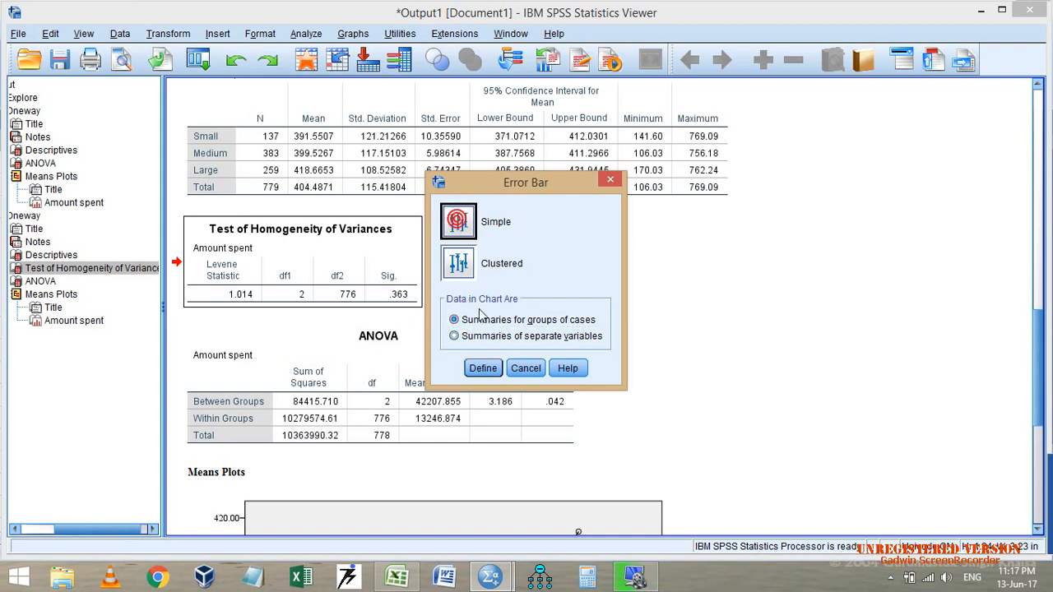
click(489, 368)
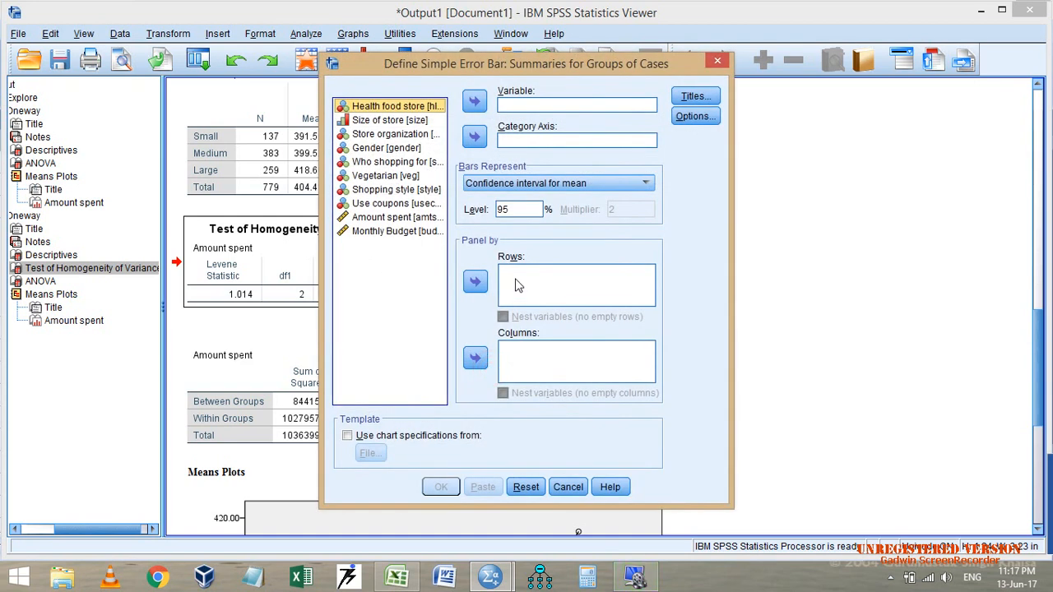
Plot error bars of Amount spent with Size of store on the category axis and generate the chart.
click(395, 216)
click(475, 101)
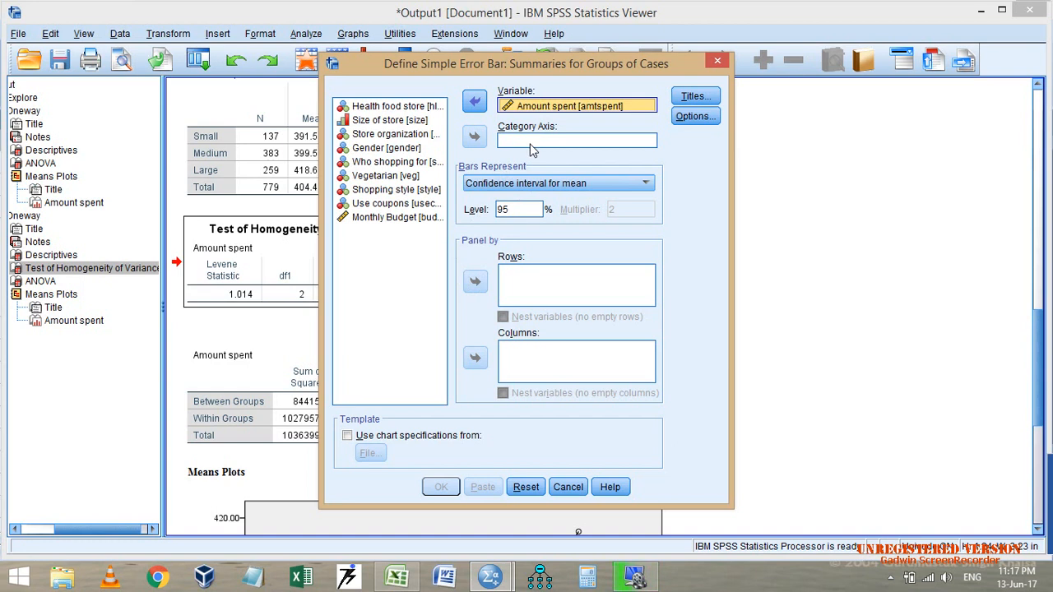
drag(452, 69, 632, 83)
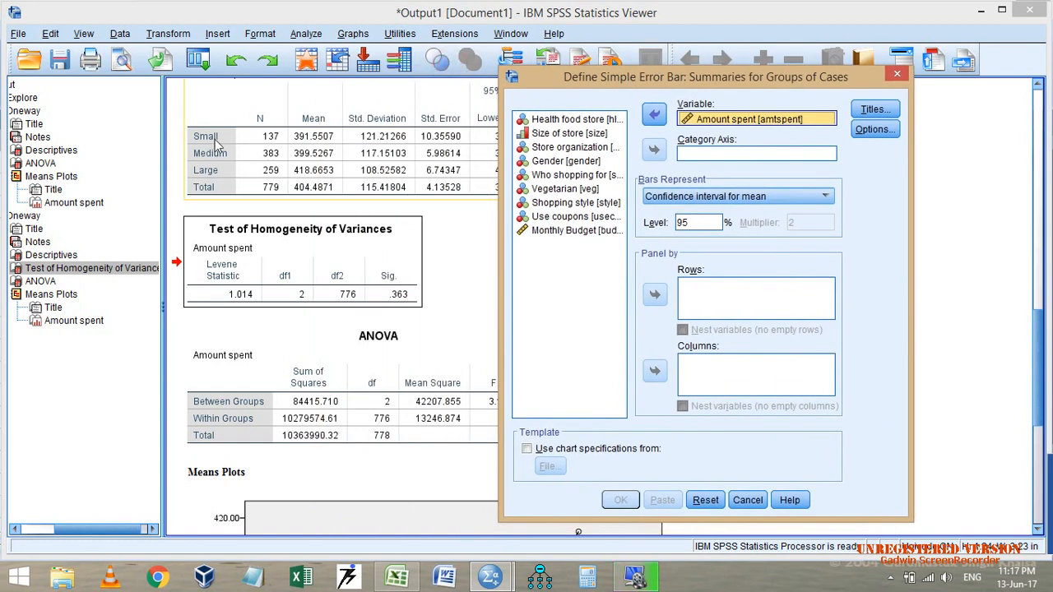
click(576, 133)
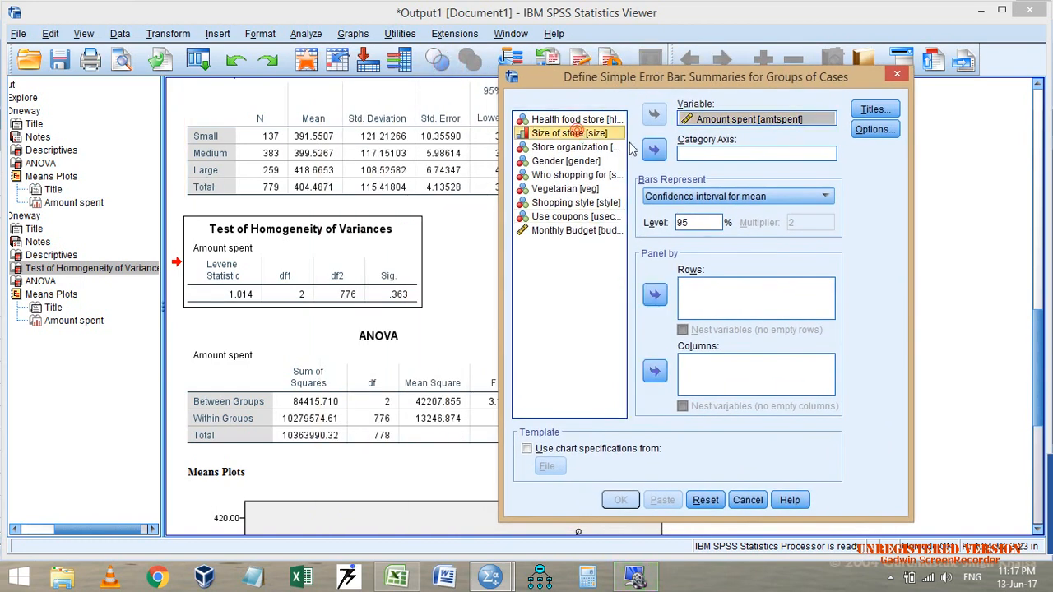
click(654, 149)
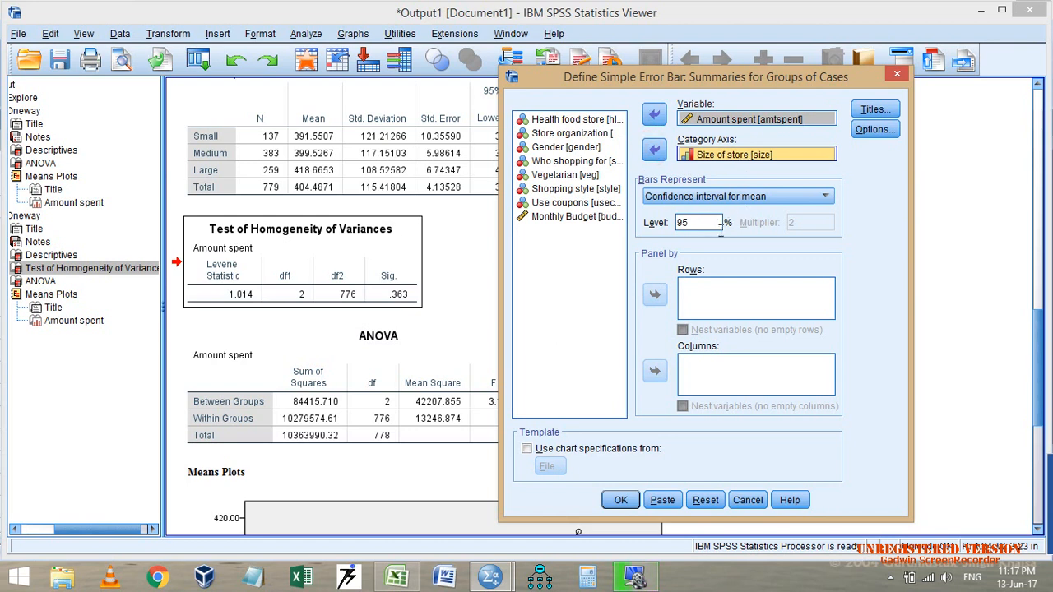
click(620, 500)
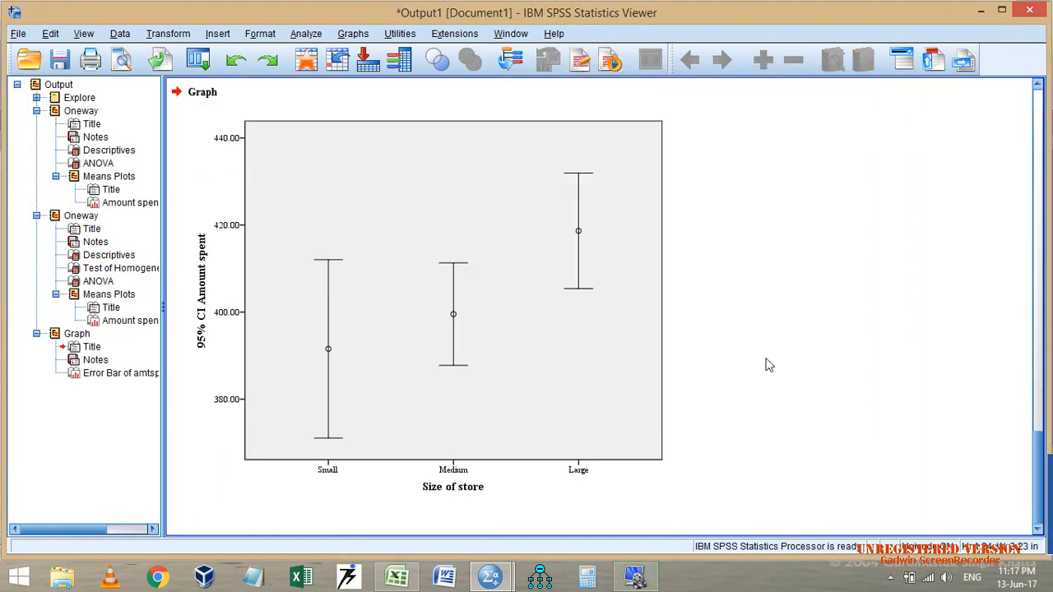
Compare the error bar chart of amount spent by store size with the means plot.
click(602, 356)
scroll(576, 334, up, 3)
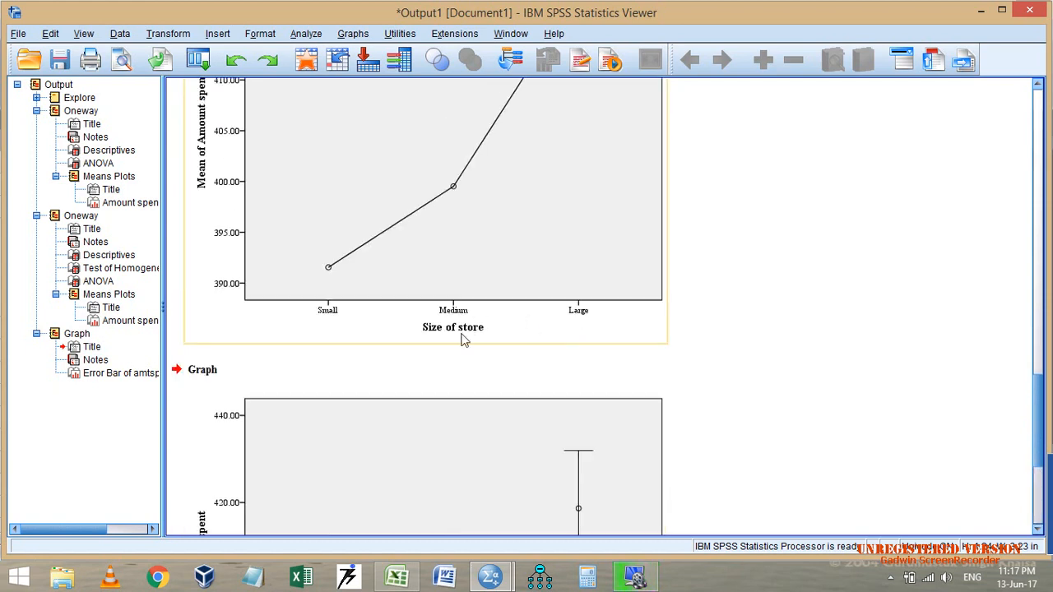
scroll(465, 341, down, 3)
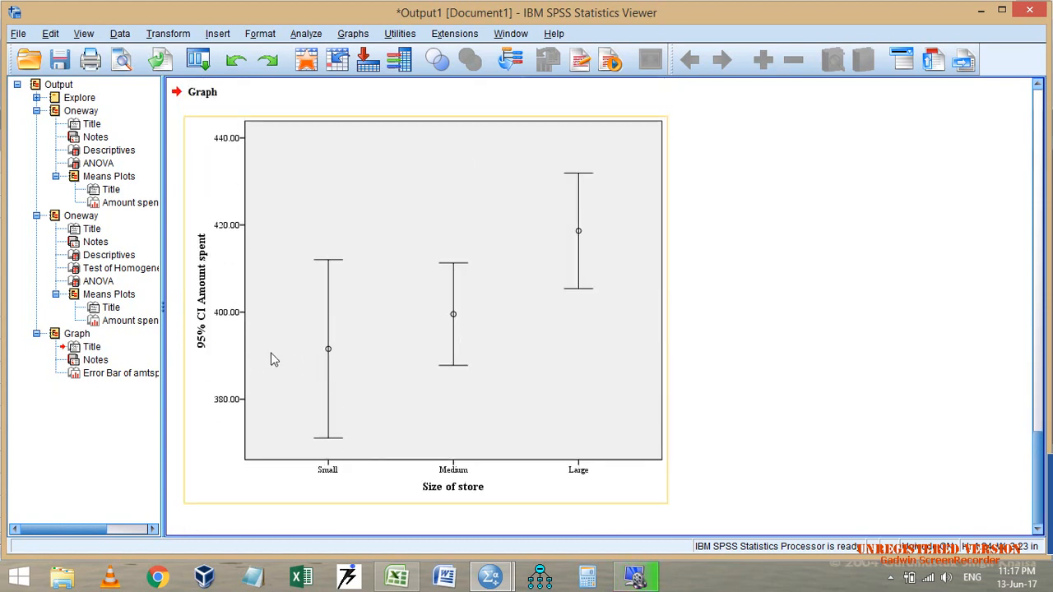
scroll(333, 339, up, 3)
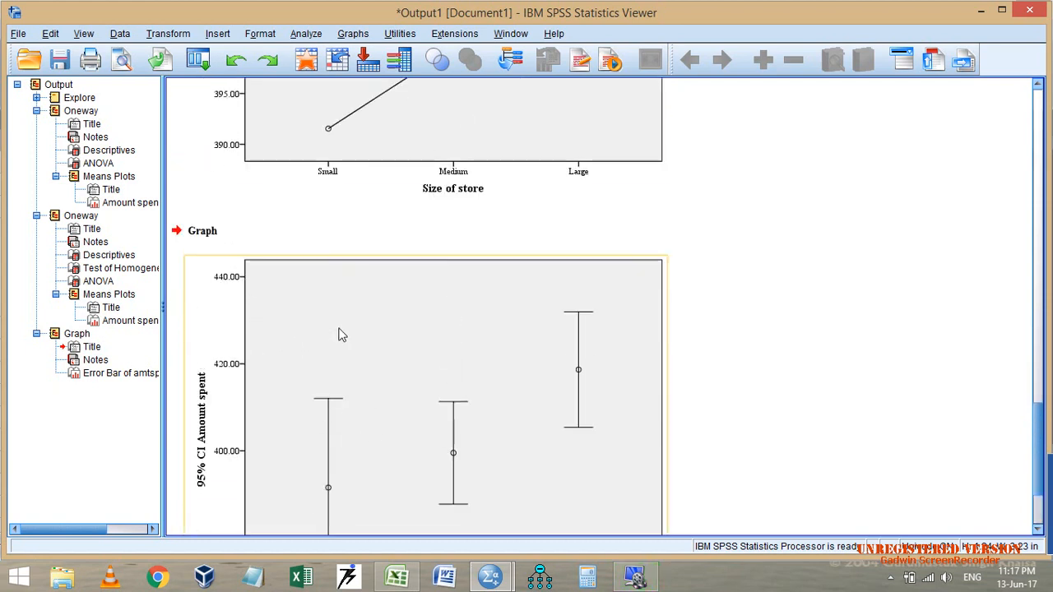
scroll(341, 334, down, 3)
scroll(343, 320, up, 3)
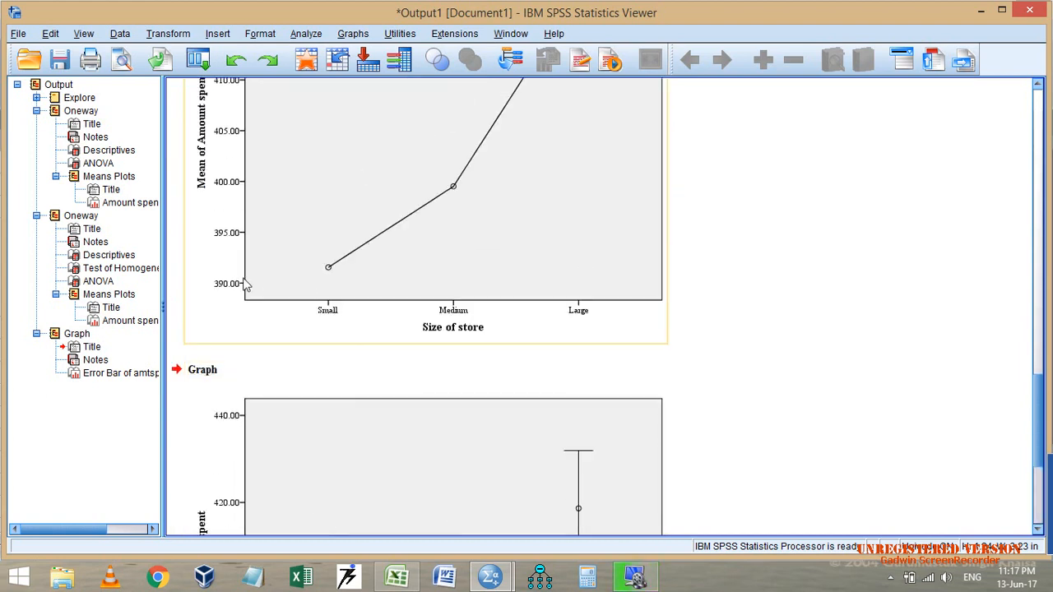
scroll(329, 293, down, 3)
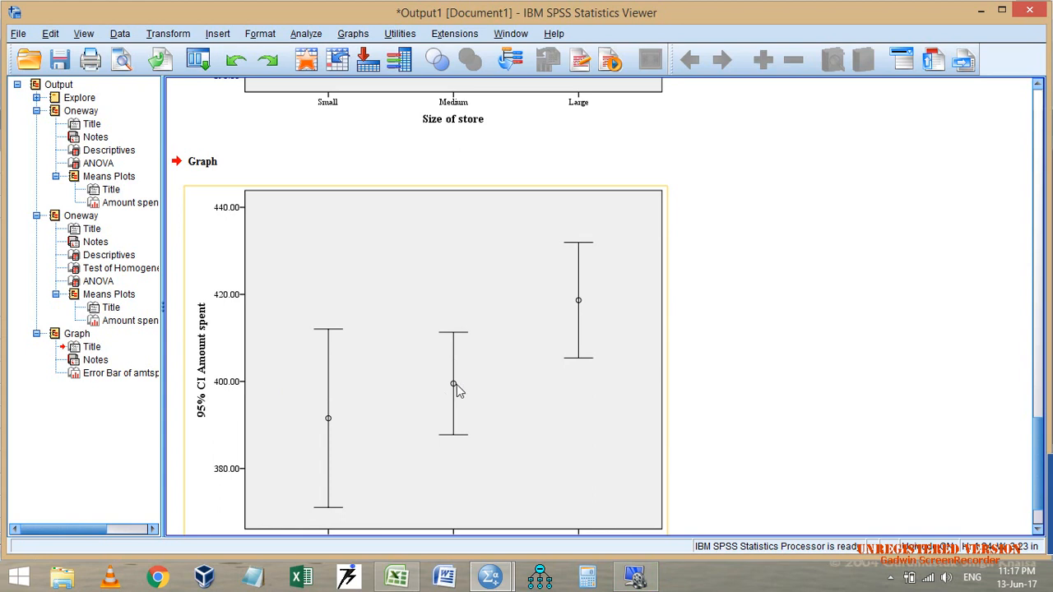
scroll(456, 384, up, 5)
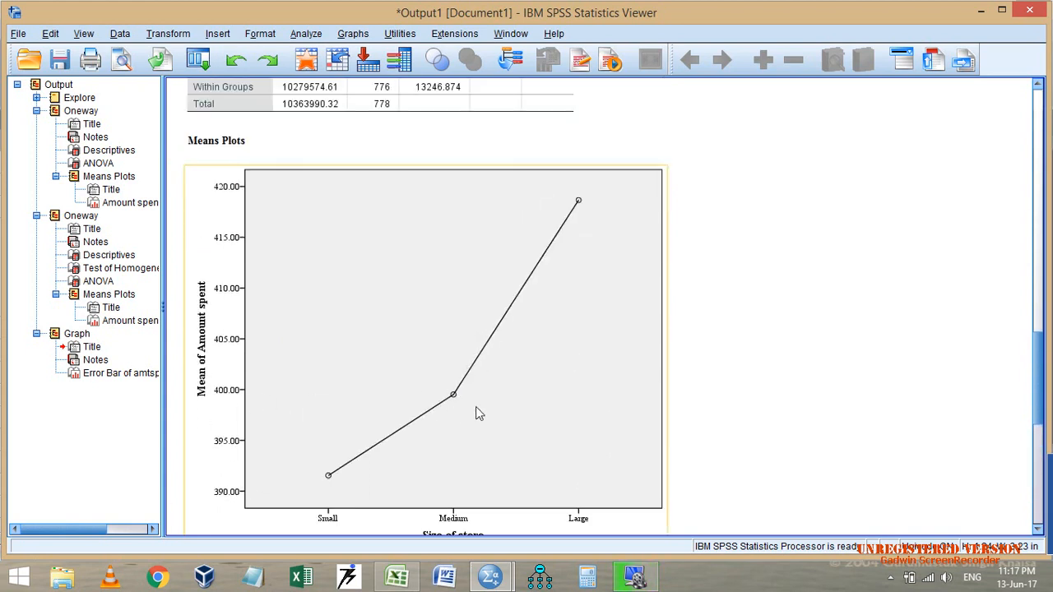
scroll(590, 213, down, 5)
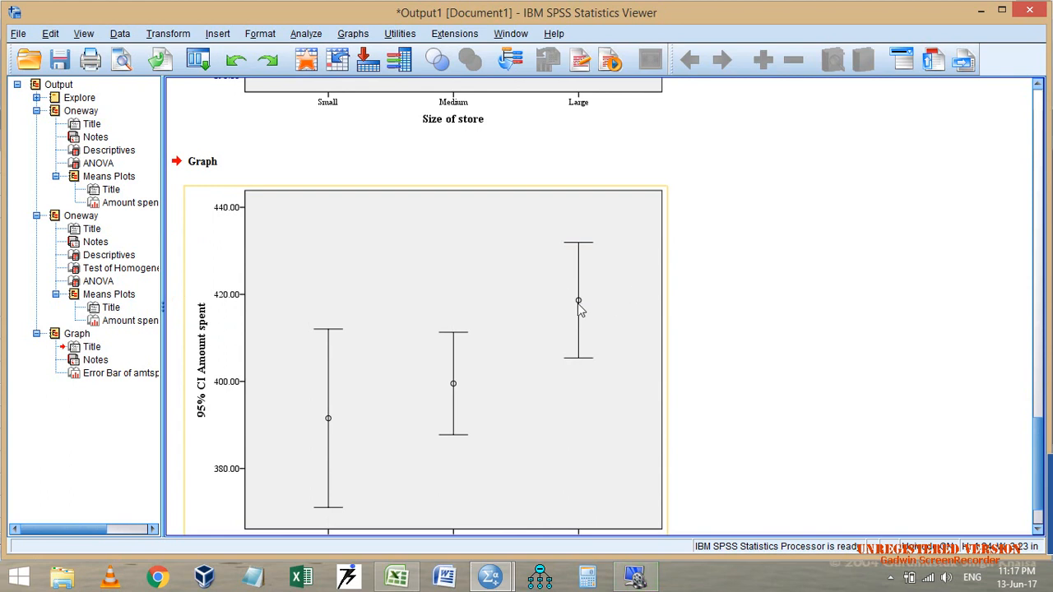
scroll(578, 306, up, 4)
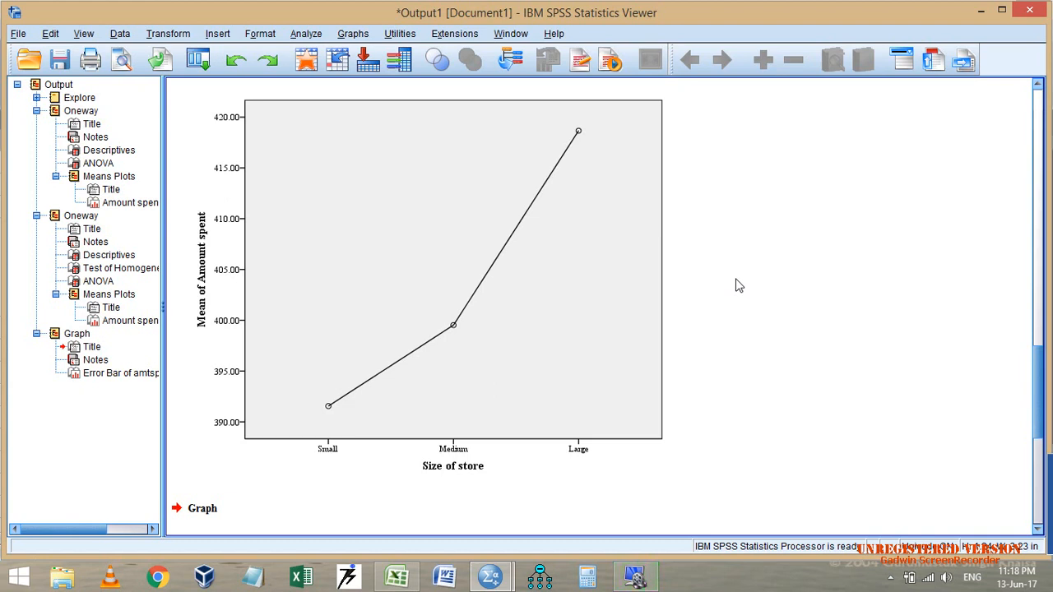
click(617, 296)
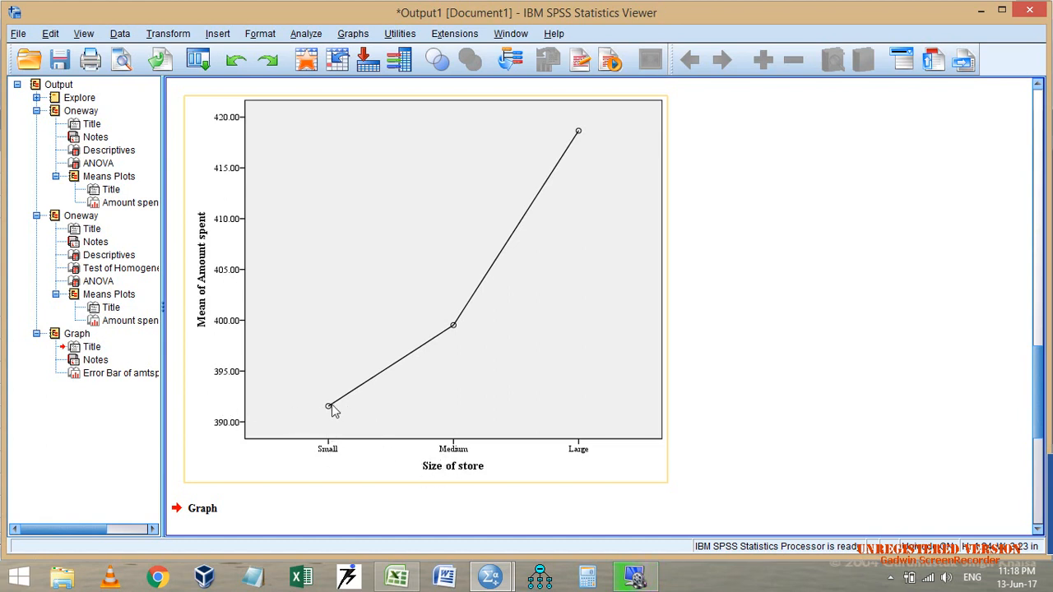
scroll(338, 420, down, 5)
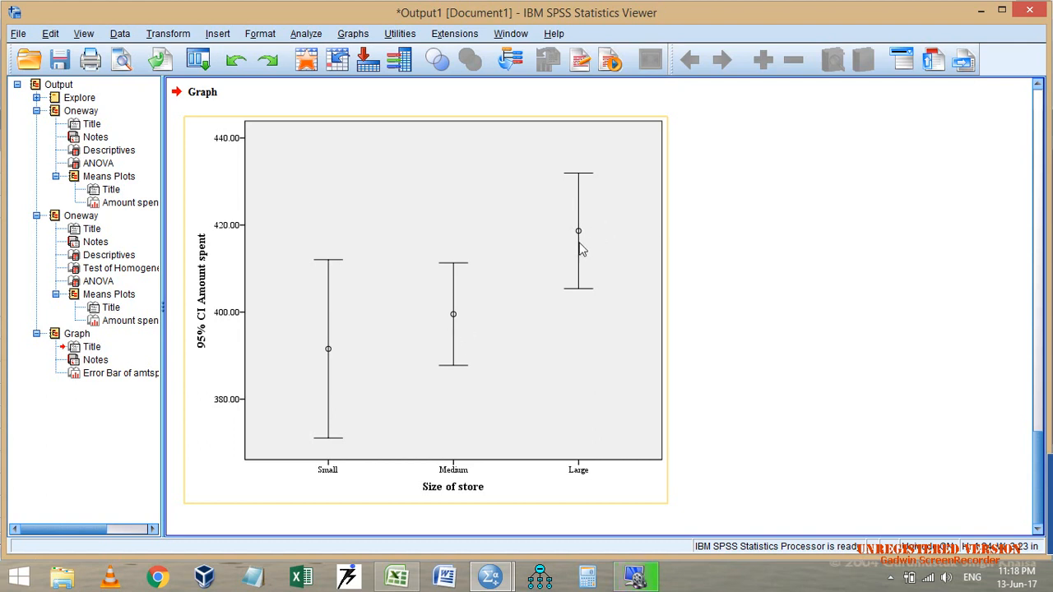
Review the significance in the Test of Homogeneity of Variances table and return to the error bar chart.
scroll(462, 335, up, 10)
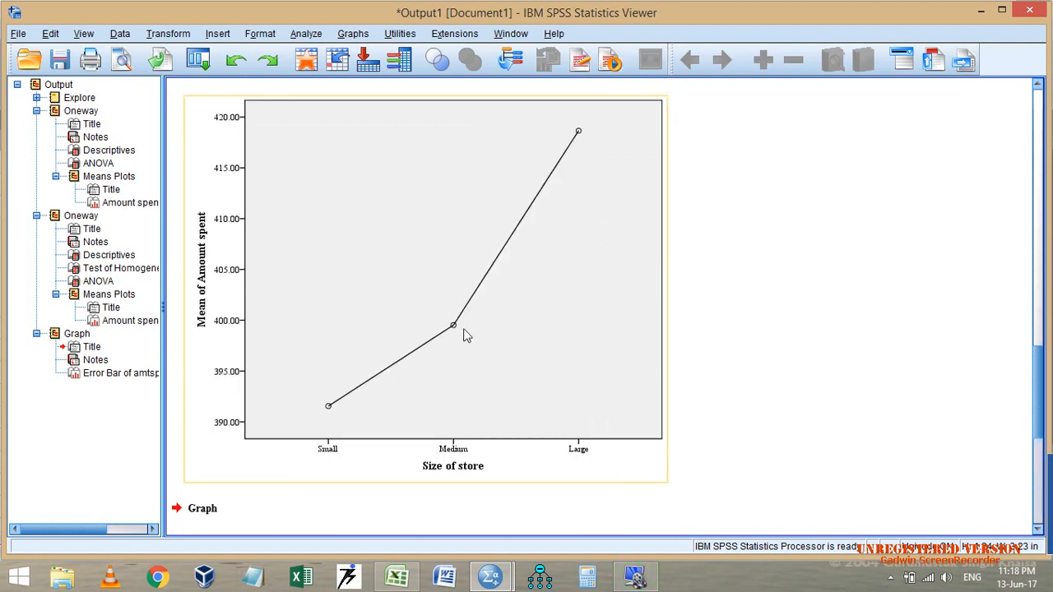
click(272, 297)
click(244, 313)
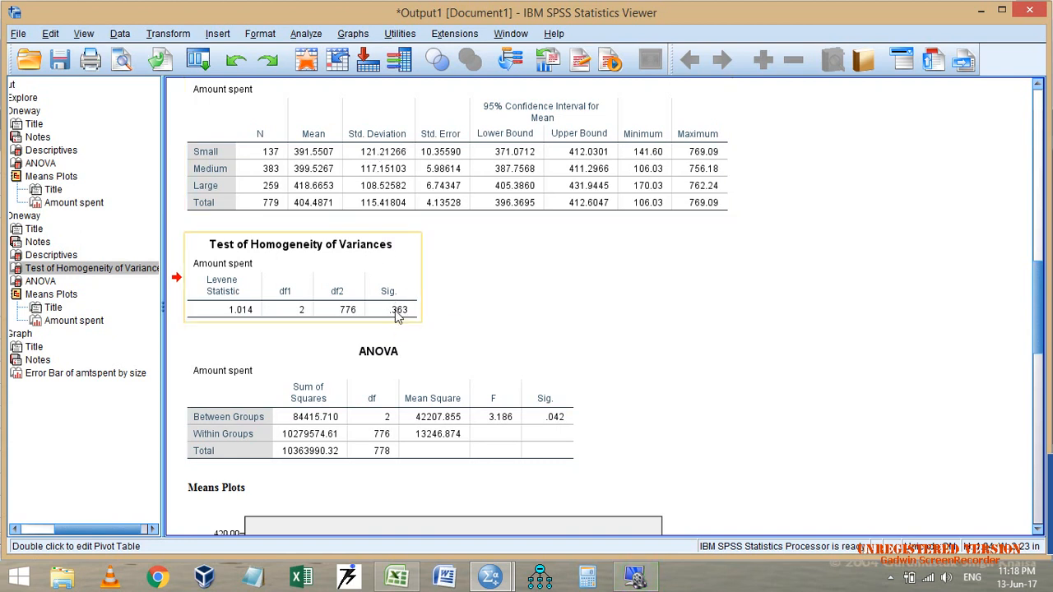
scroll(398, 317, down, 15)
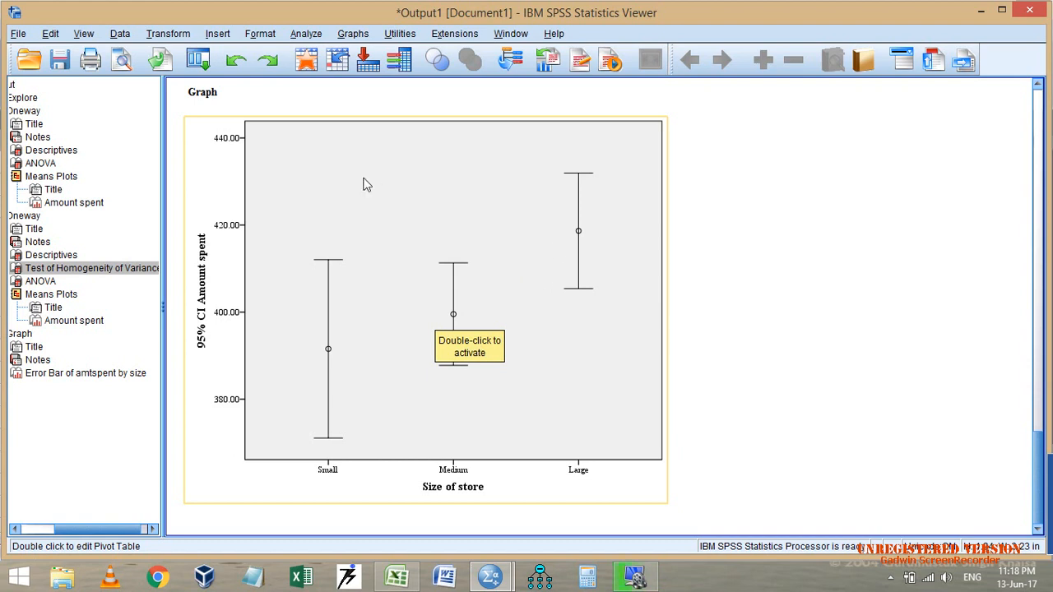
Recall the simple error bar definition, panel it by Gender in rows, and generate the chart.
click(198, 59)
click(235, 88)
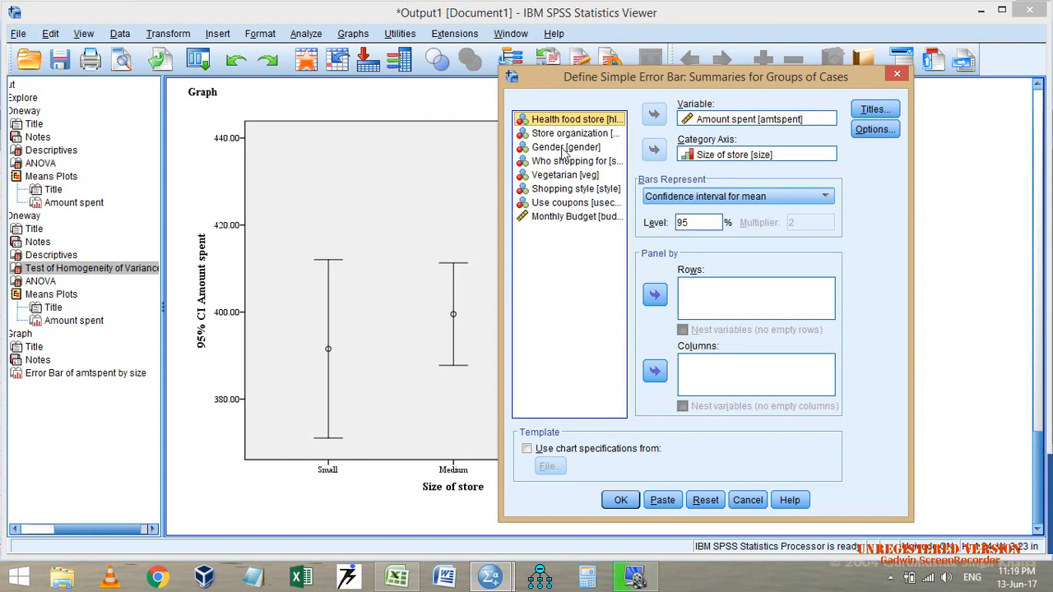
click(565, 148)
click(655, 295)
click(620, 499)
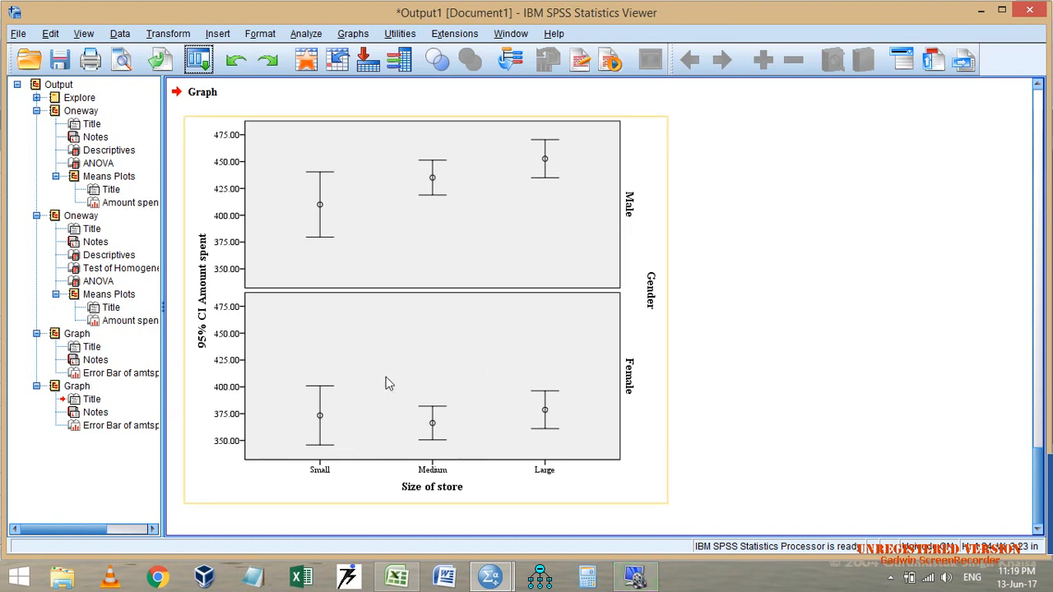
Compare the error bar chart paneled by gender with the means plot and the overall error bar chart.
scroll(590, 332, up, 1)
scroll(567, 370, down, 1)
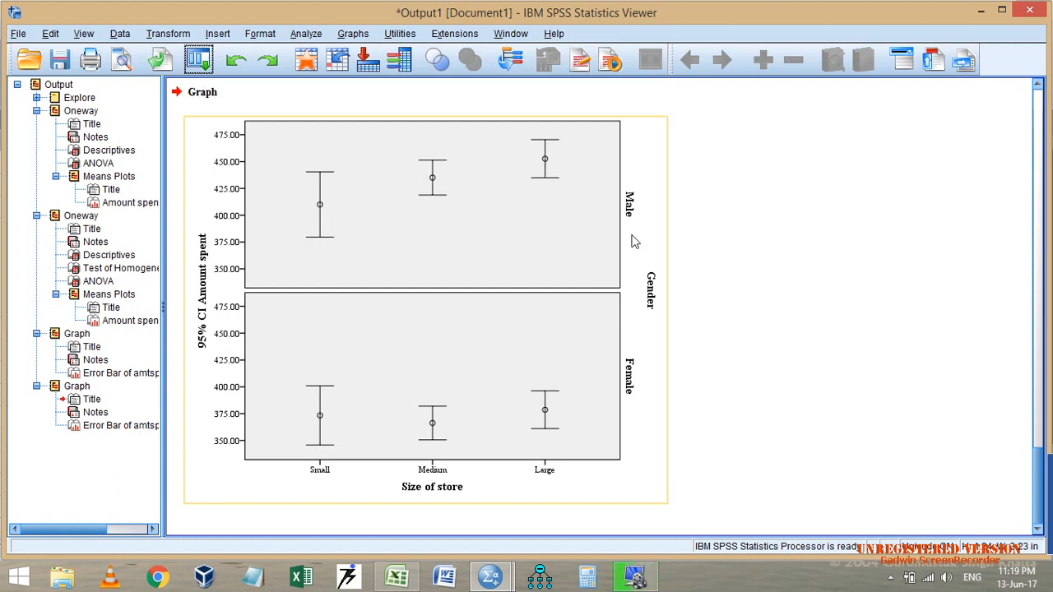
scroll(633, 244, down, 5)
scroll(633, 244, up, 6)
scroll(630, 242, down, 3)
scroll(576, 284, up, 2)
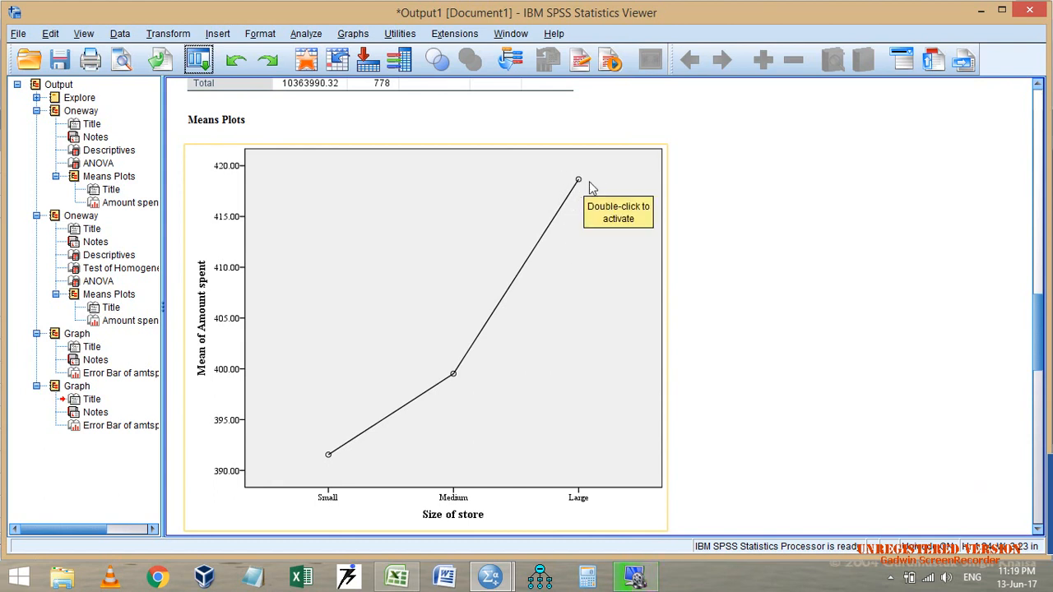
scroll(589, 264, down, 10)
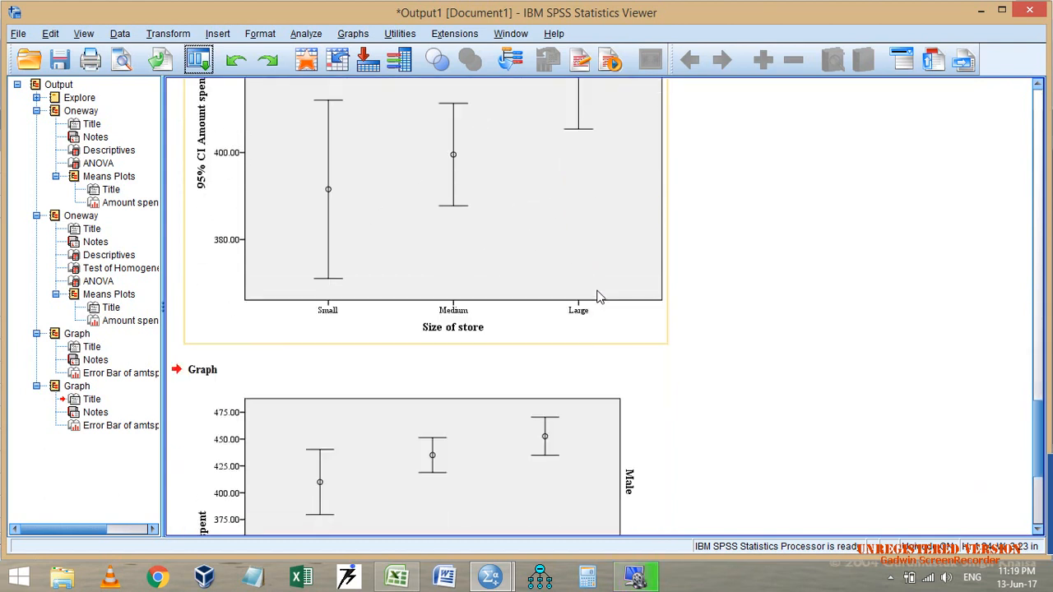
scroll(596, 326, down, 3)
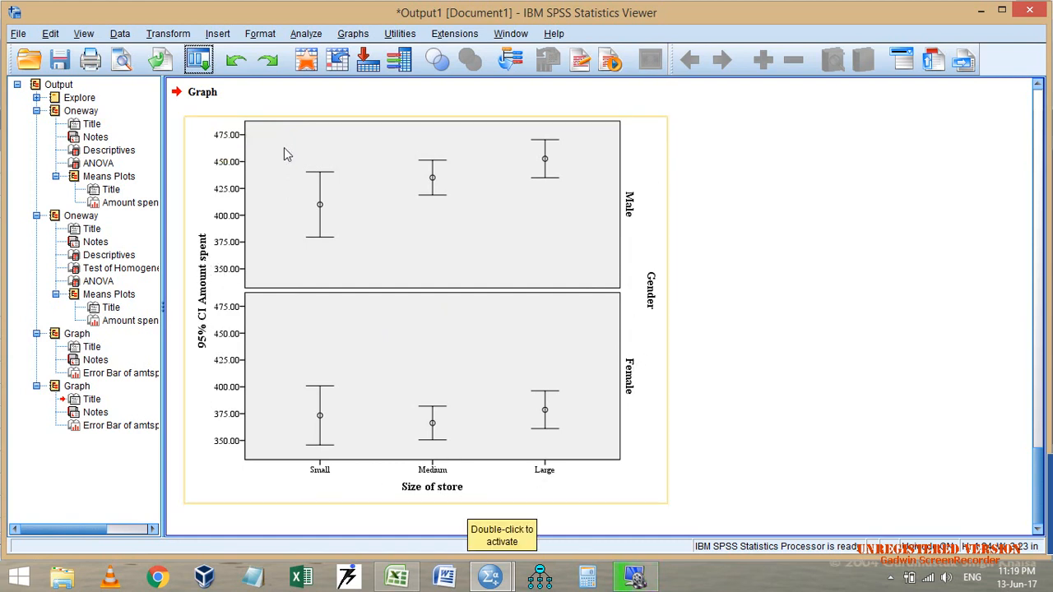
Recall the gender-paneled error bar definition, add Shopping style as the column panel variable, and generate the chart.
click(199, 60)
click(235, 88)
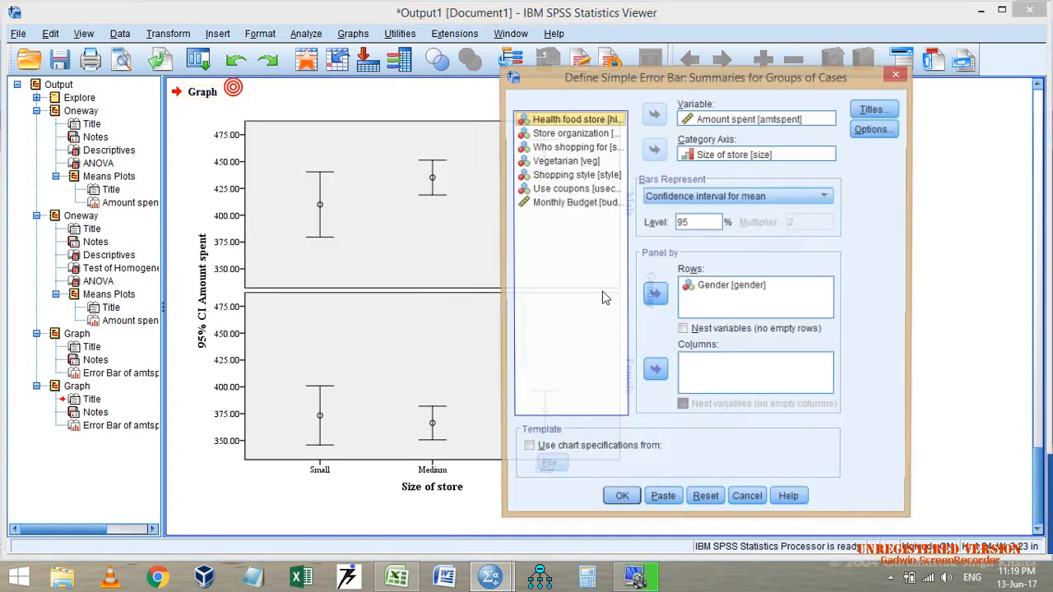
click(582, 176)
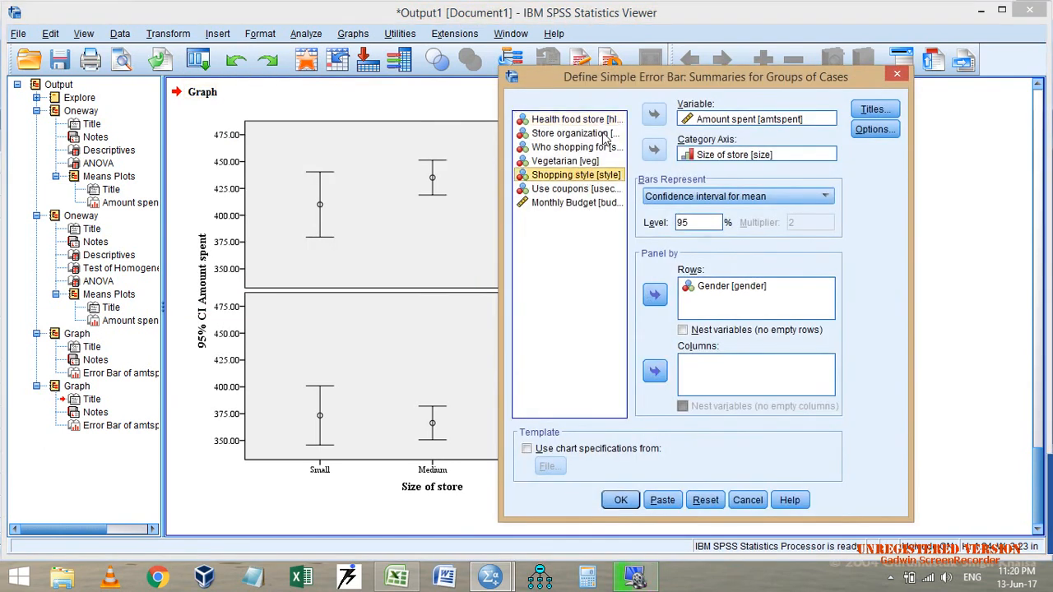
click(655, 371)
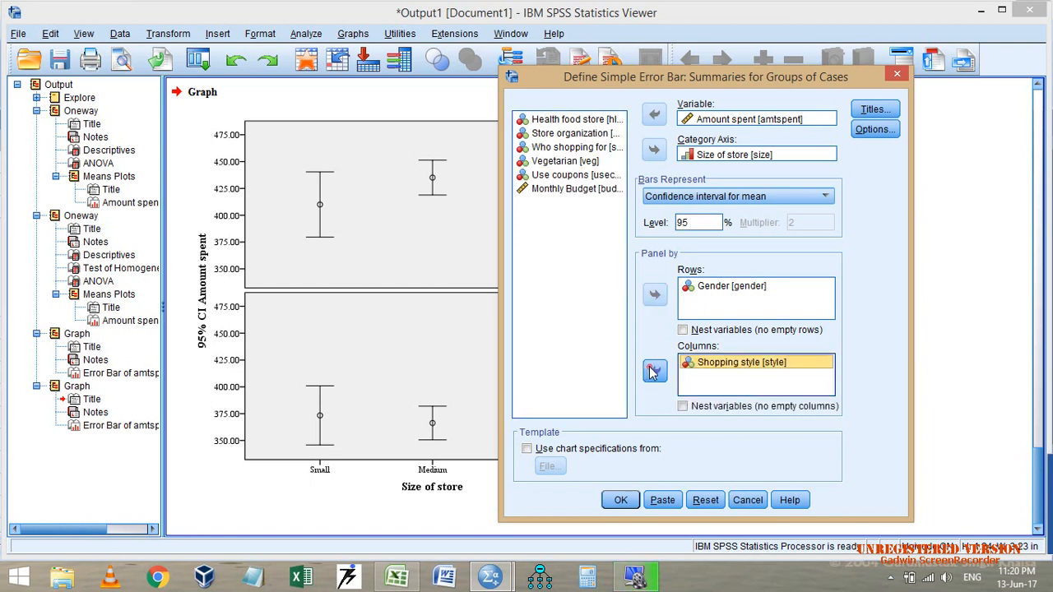
click(616, 501)
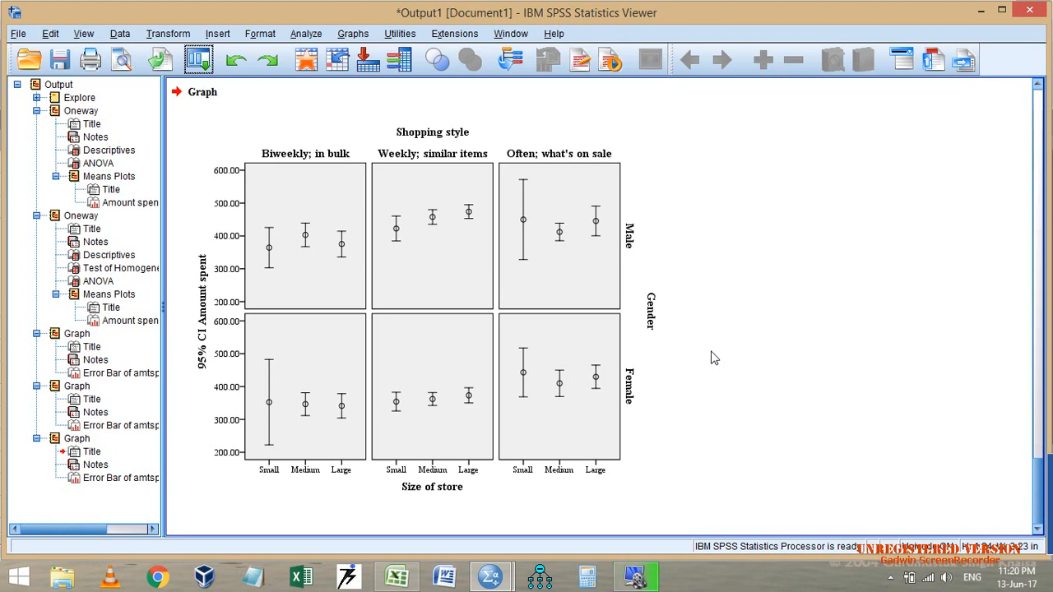
click(636, 251)
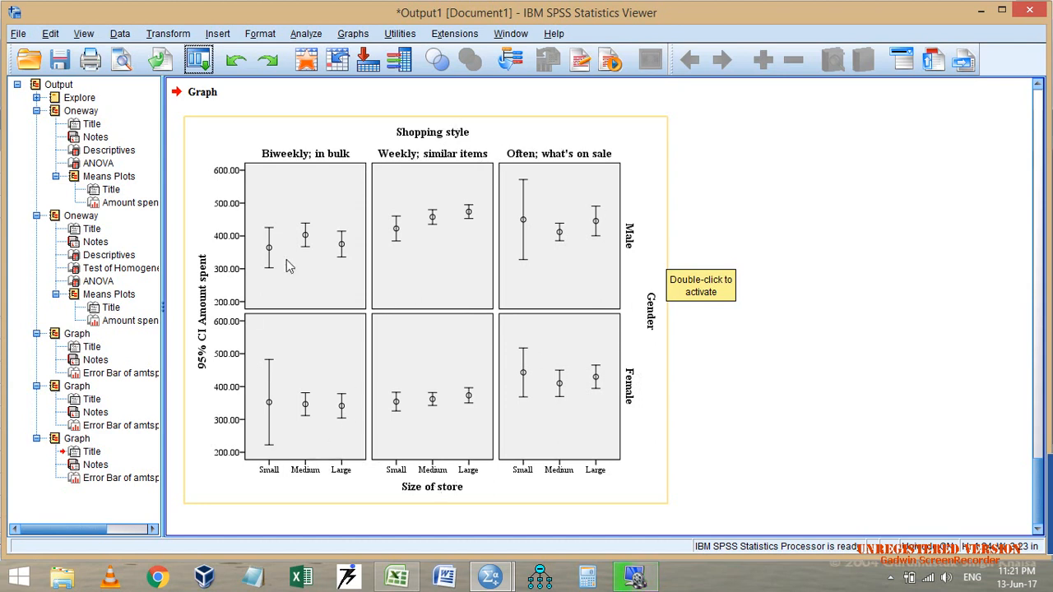
Recall the simple error bar definition, add Vegetarian as a second row panel variable alongside Gender, and generate the chart.
click(198, 59)
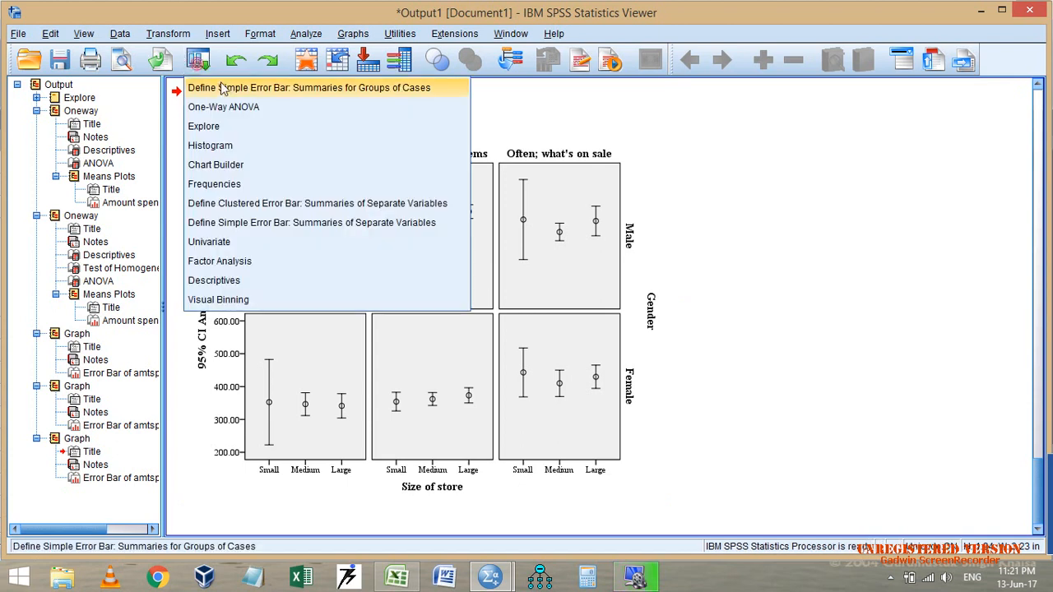
click(222, 85)
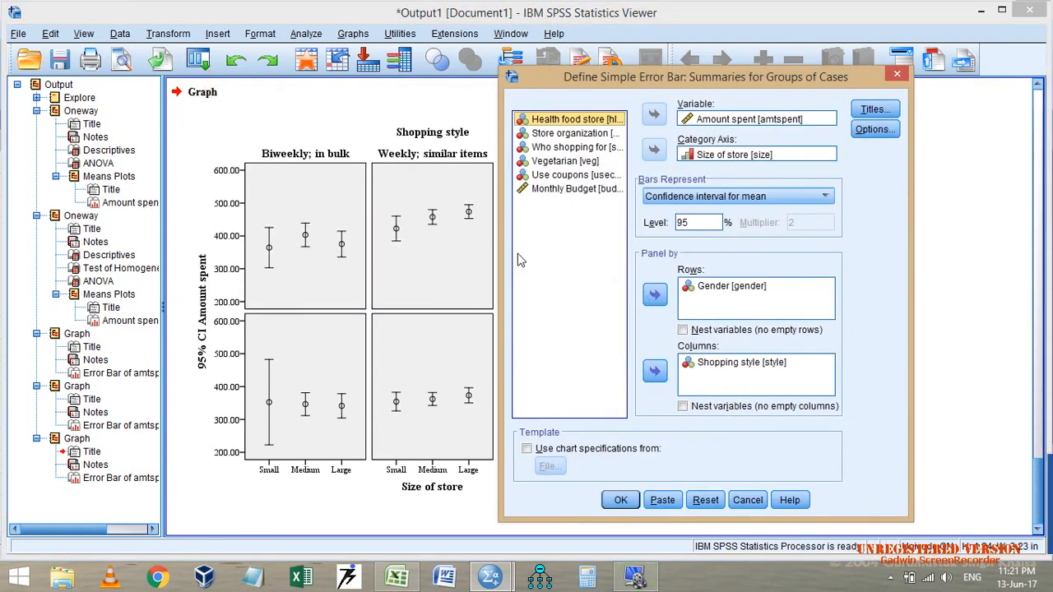
click(568, 162)
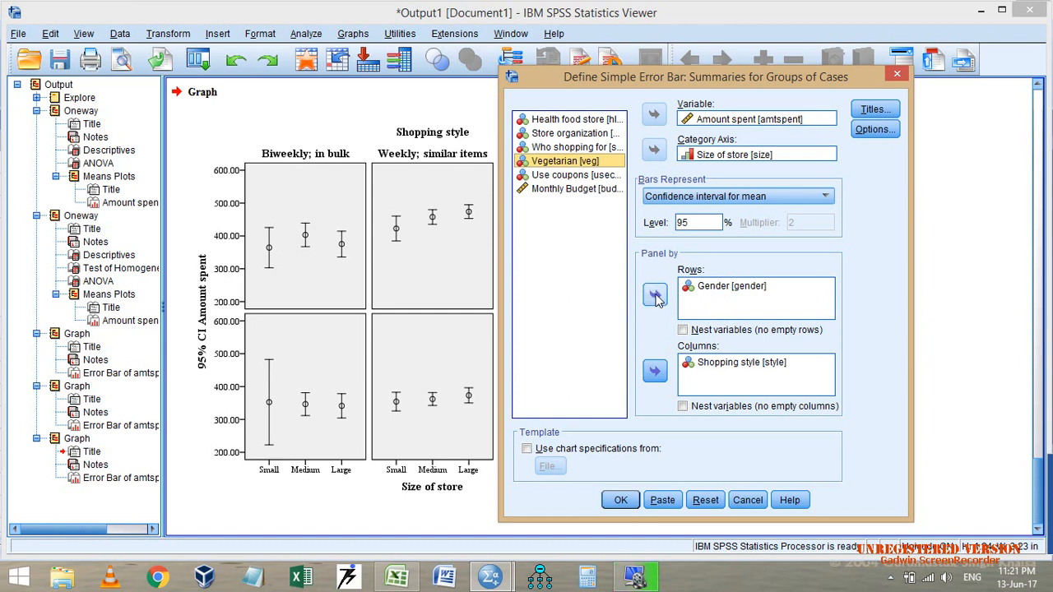
click(654, 294)
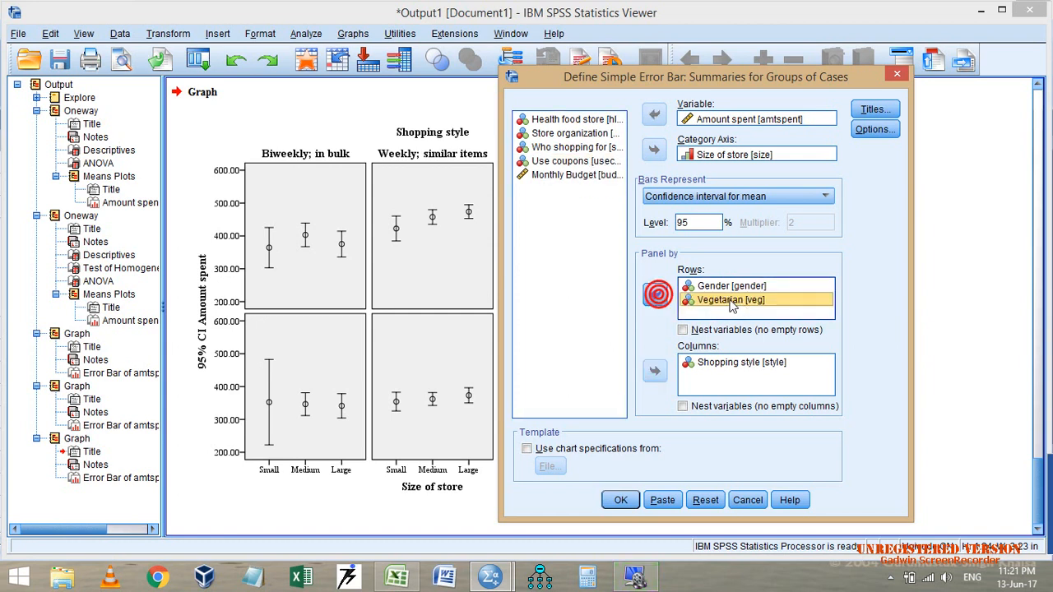
click(622, 500)
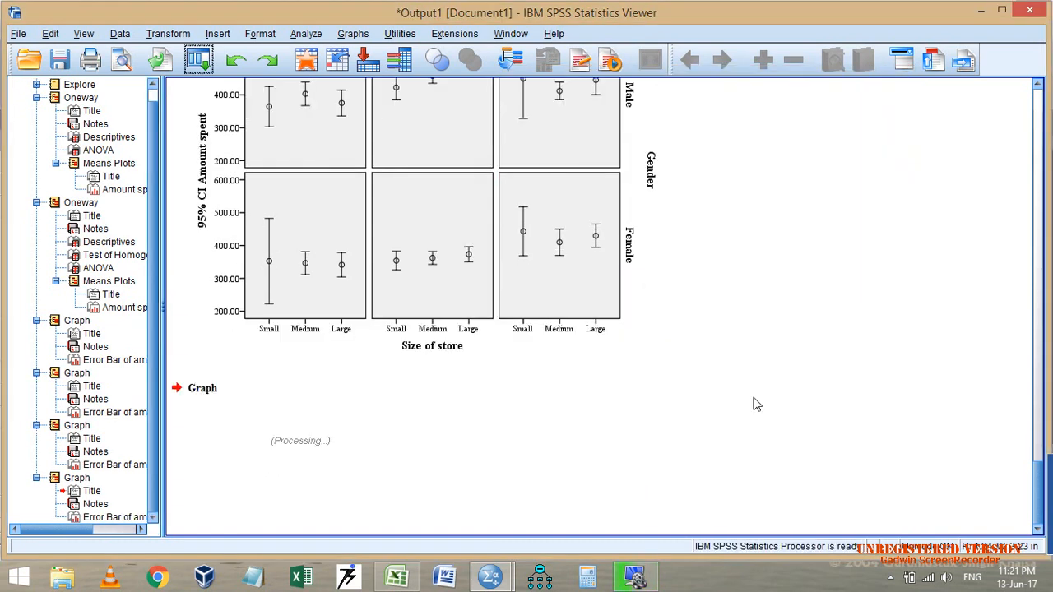
click(643, 283)
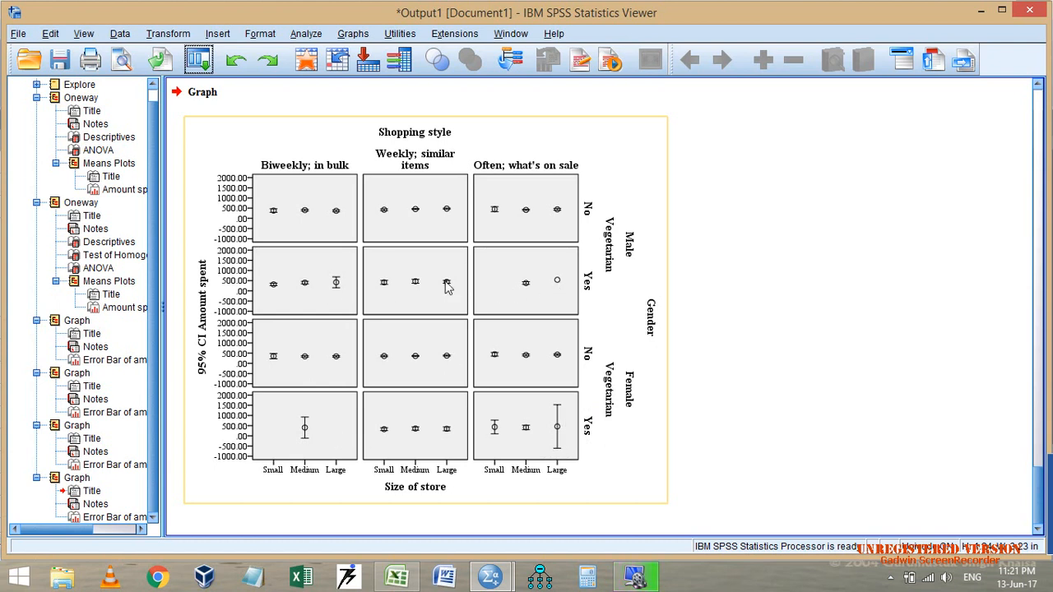
click(200, 62)
click(208, 91)
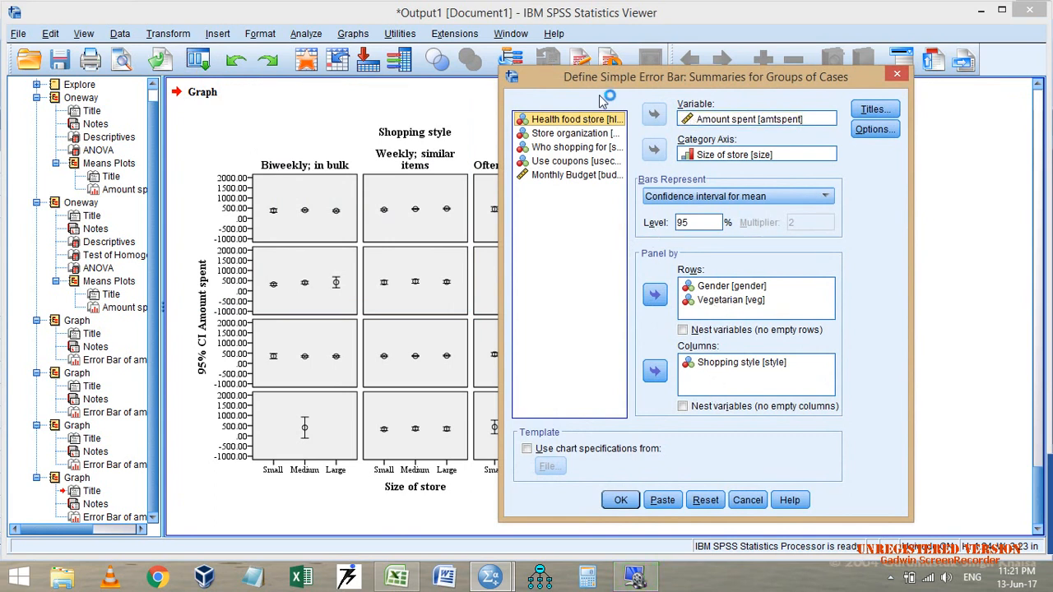
click(758, 504)
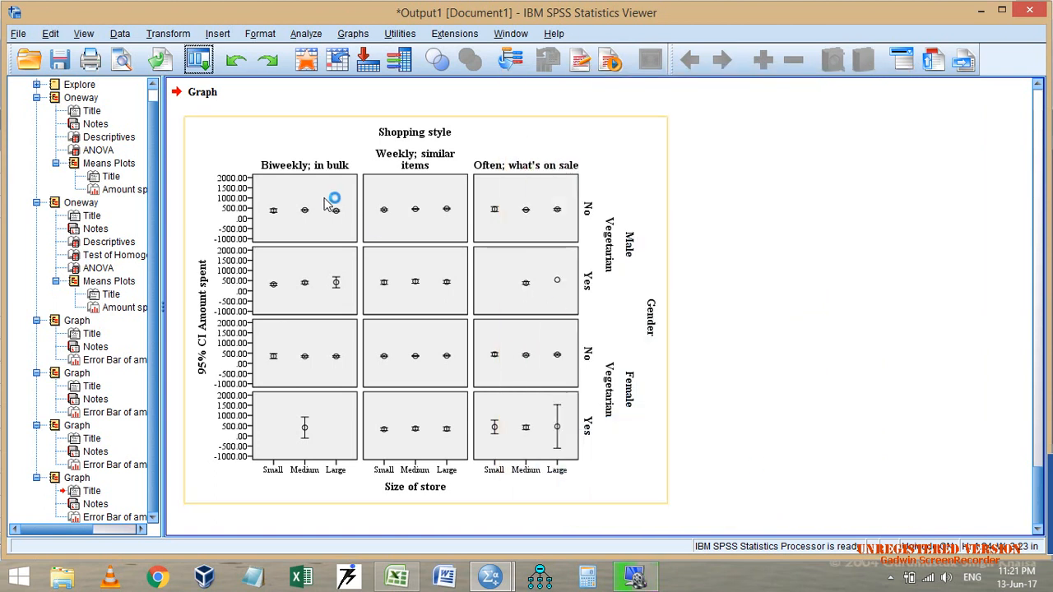
click(200, 60)
click(209, 89)
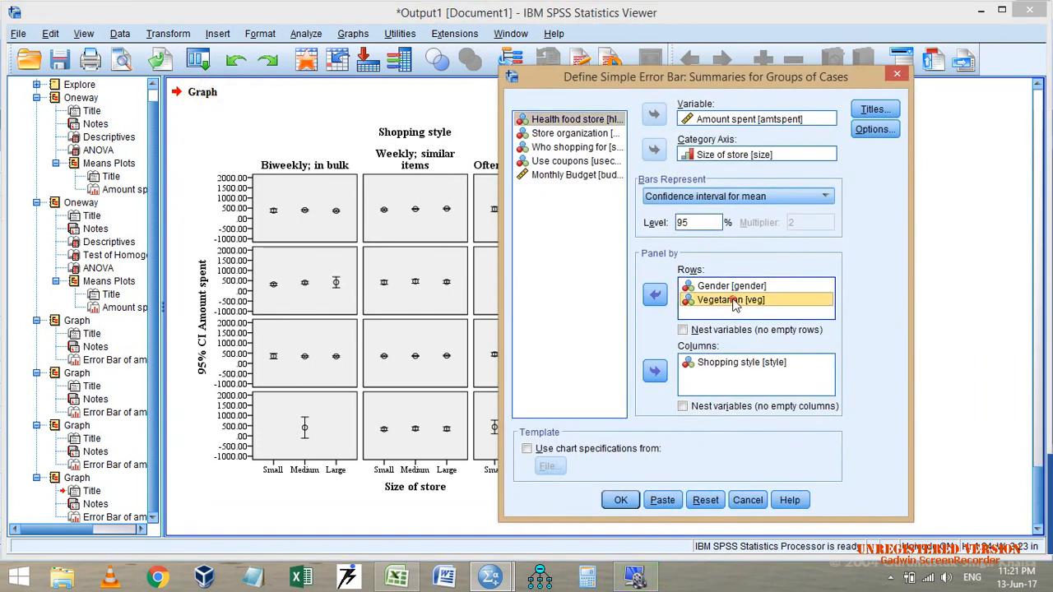
double_click(730, 300)
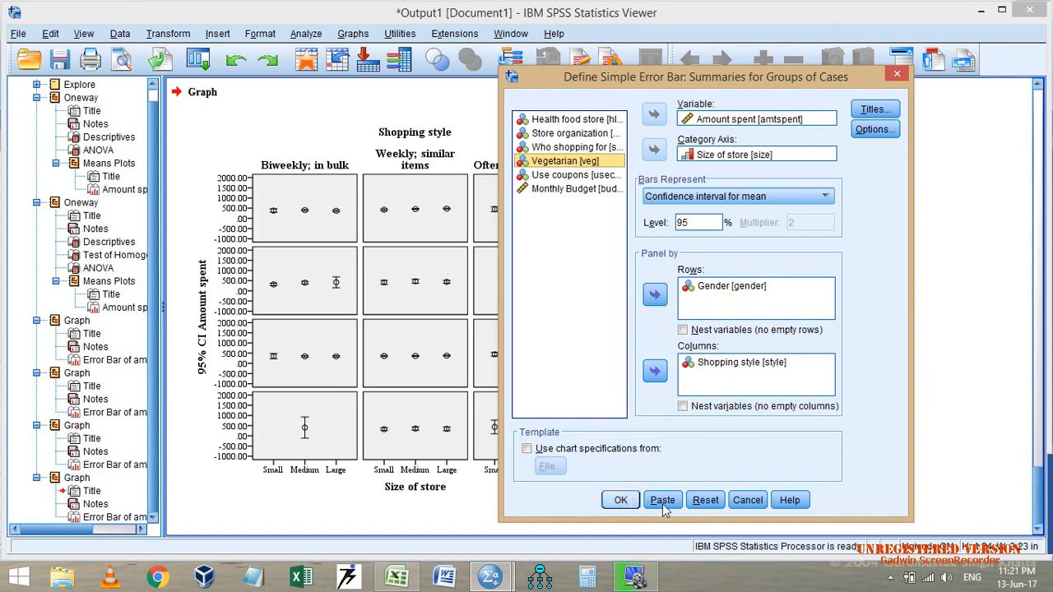
click(756, 498)
Return to the error bar chart paneled by Gender and Shopping style and compare its store sizes.
scroll(567, 326, up, 7)
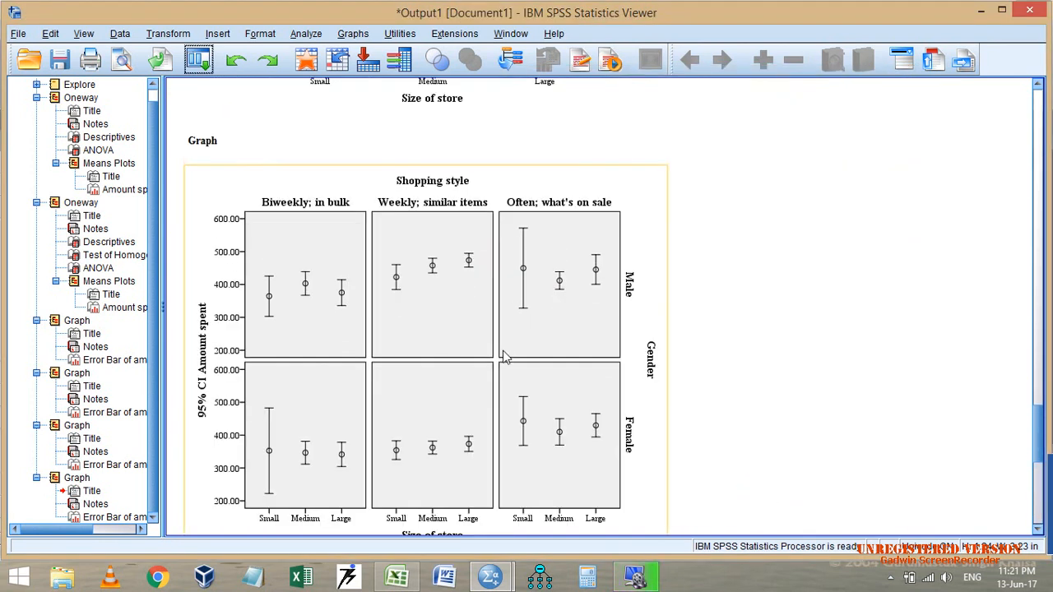
scroll(504, 355, down, 2)
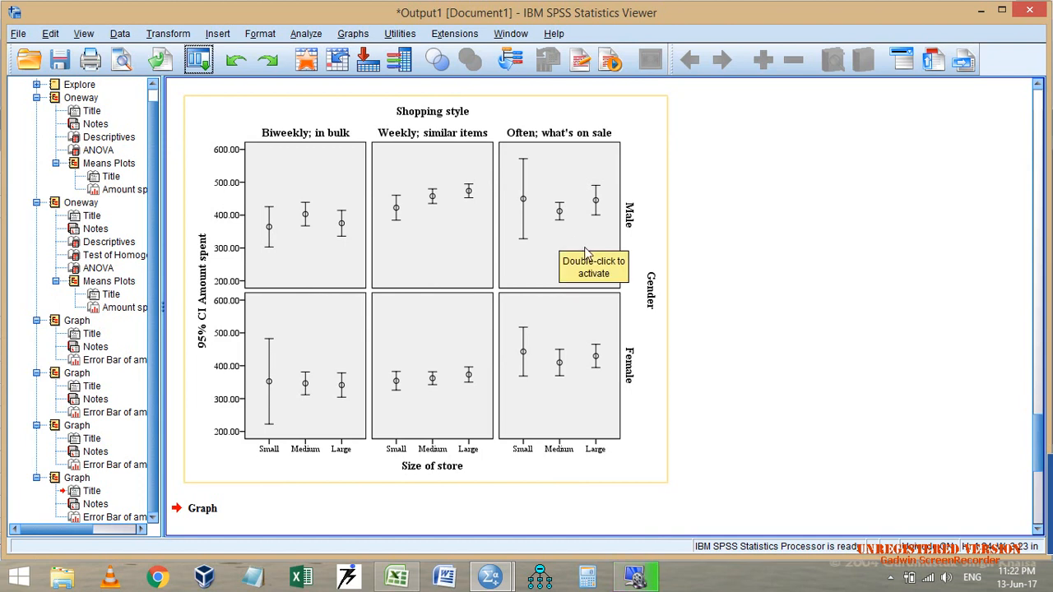
click(418, 272)
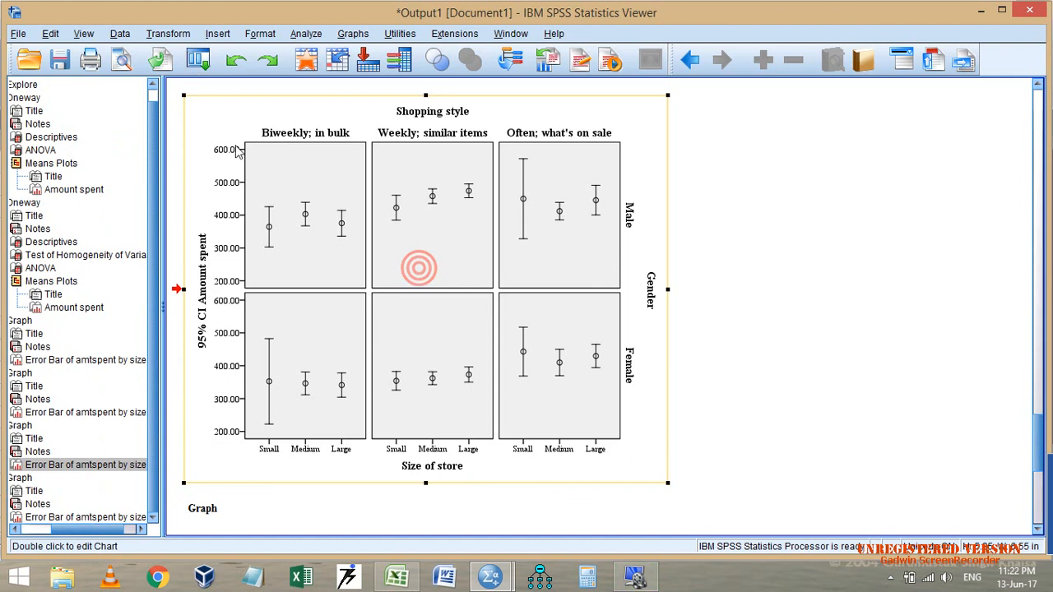
Set the simple error bar chart to summaries of separate variables, view its definition, and close it without generating a chart.
click(202, 62)
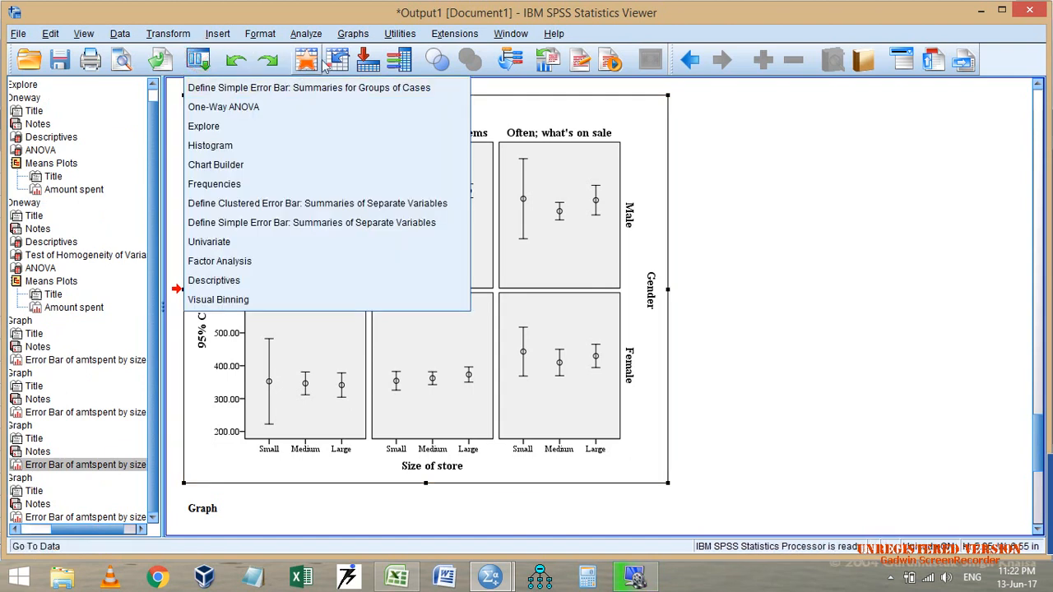
click(347, 33)
mouse_move(323, 41)
mouse_move(352, 33)
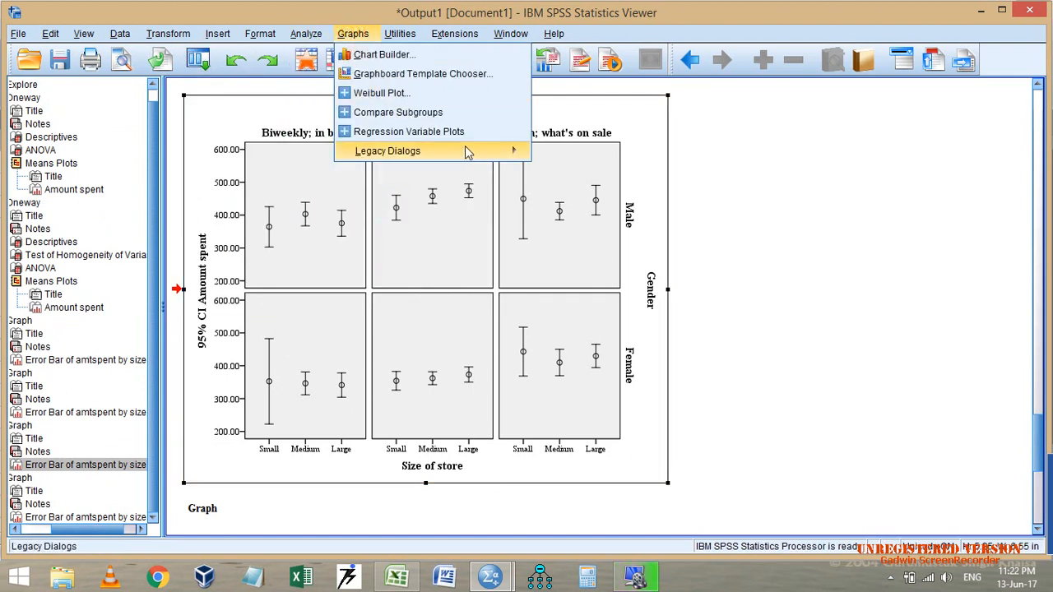
mouse_move(465, 151)
click(593, 294)
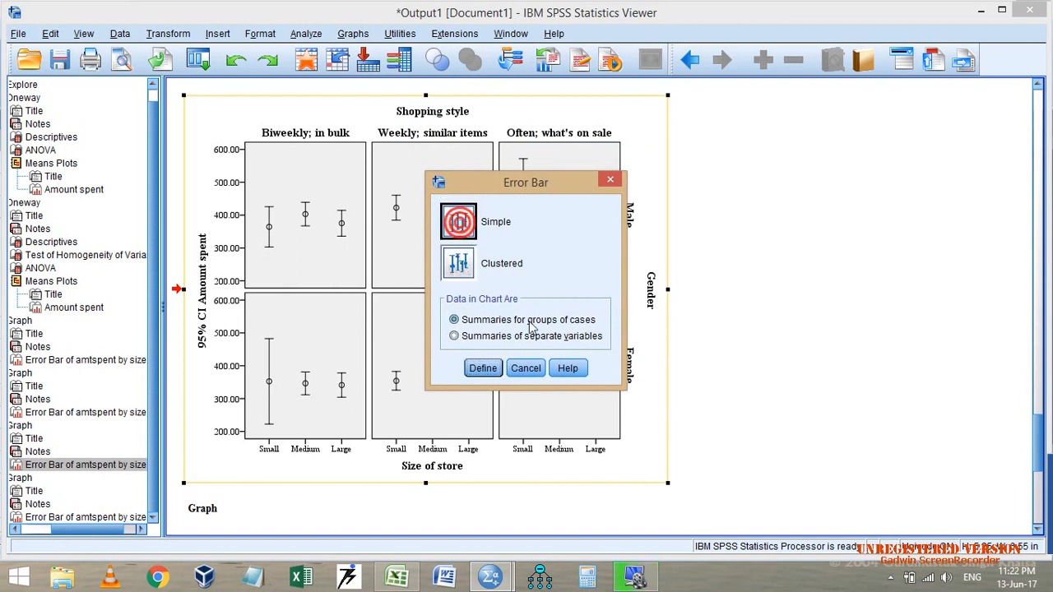
click(482, 337)
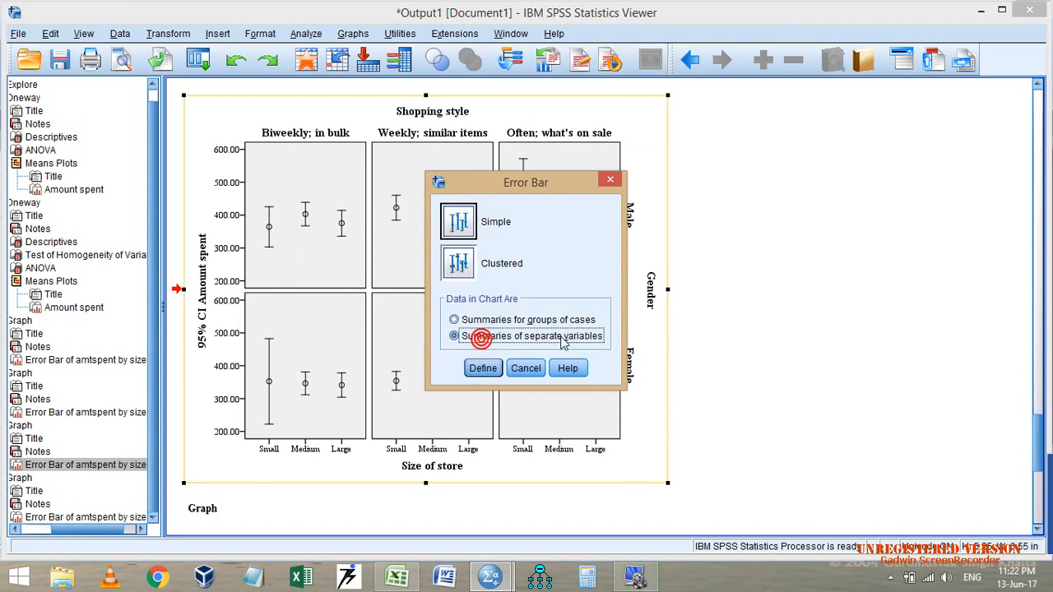
click(484, 368)
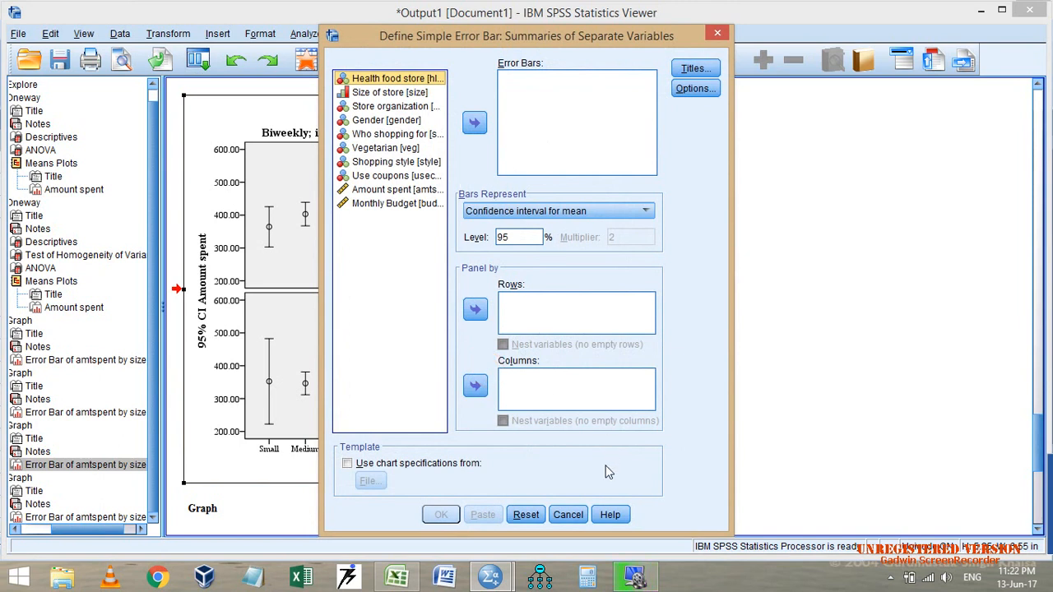
click(567, 515)
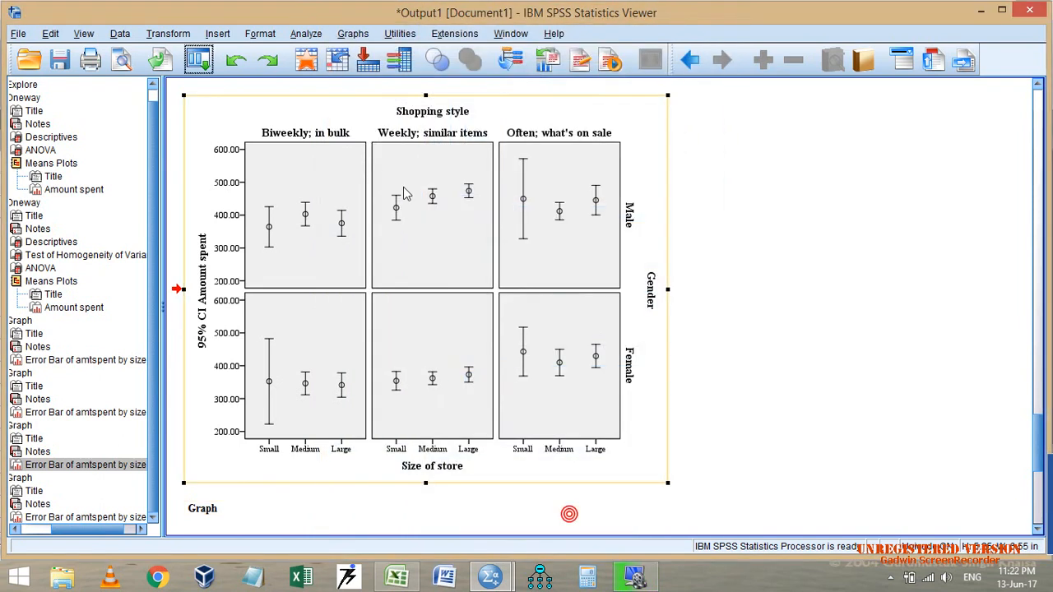
click(200, 64)
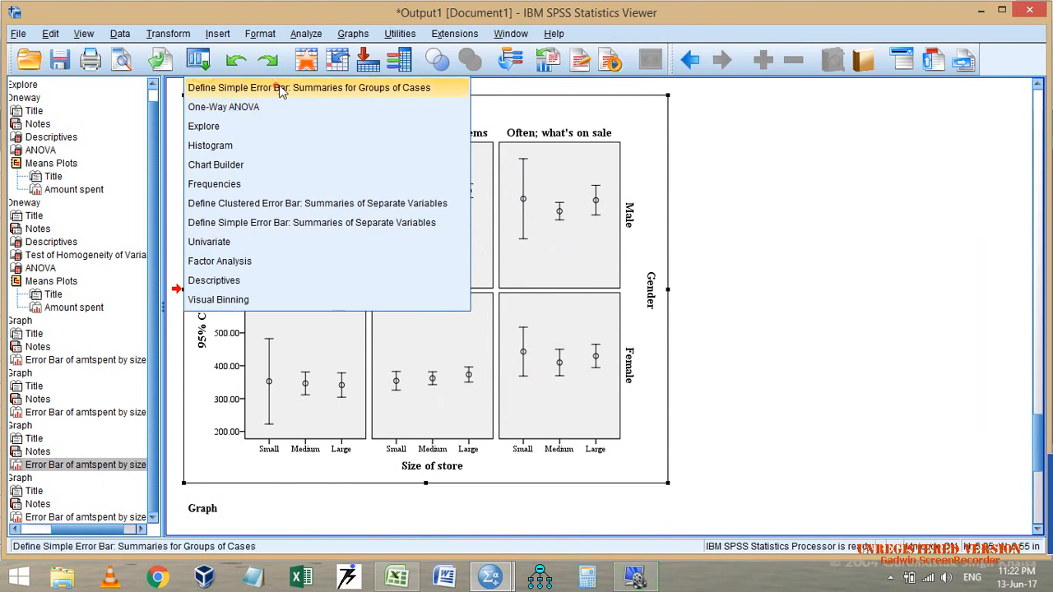
click(280, 88)
click(710, 121)
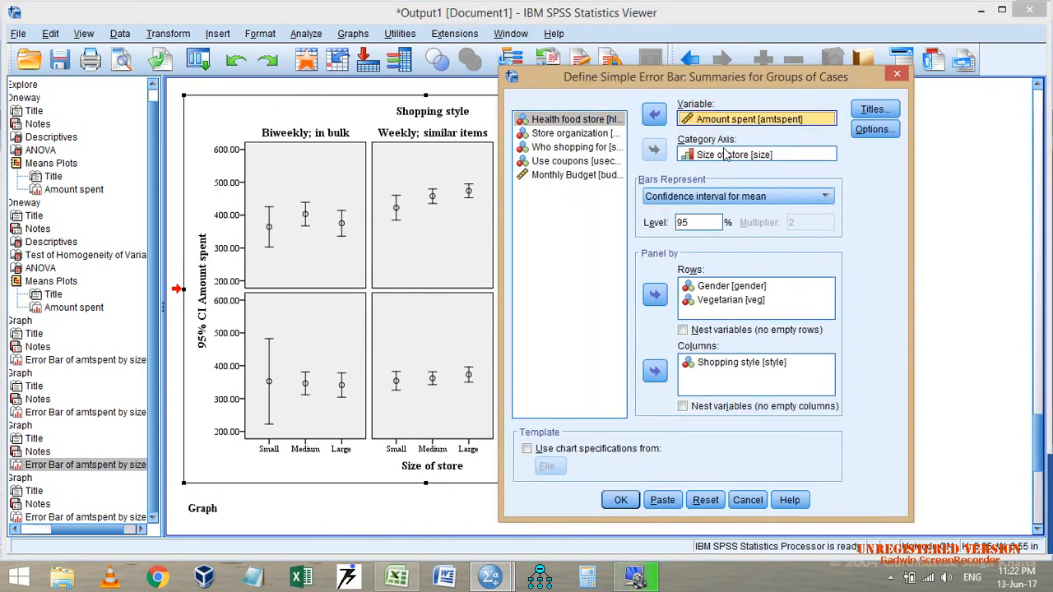
click(707, 500)
click(745, 500)
Generate a simple error bar chart of separate variables with Amount spent as the only error bar variable.
click(305, 33)
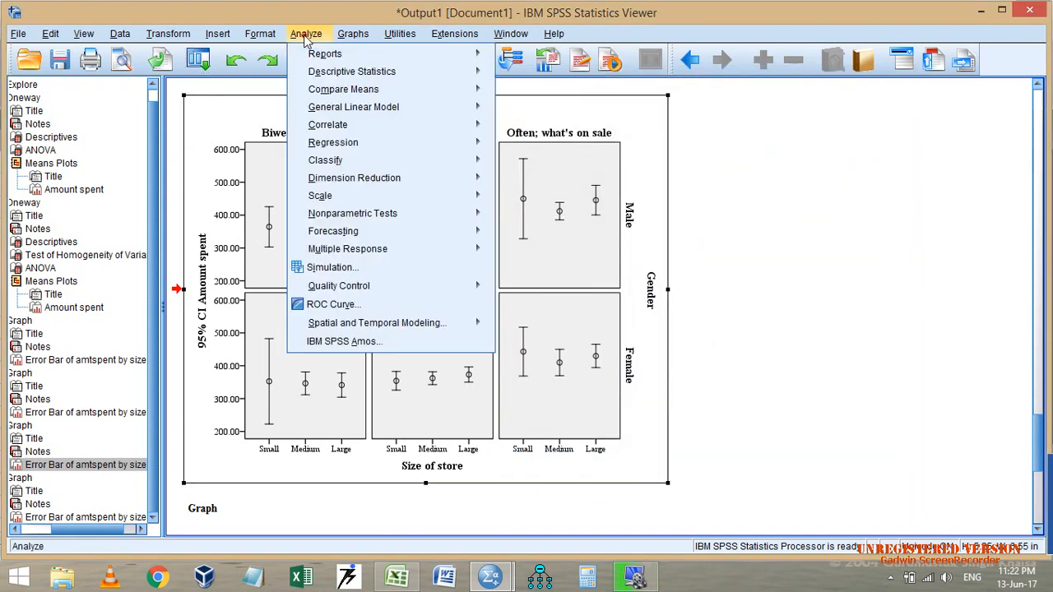
mouse_move(353, 33)
mouse_move(461, 150)
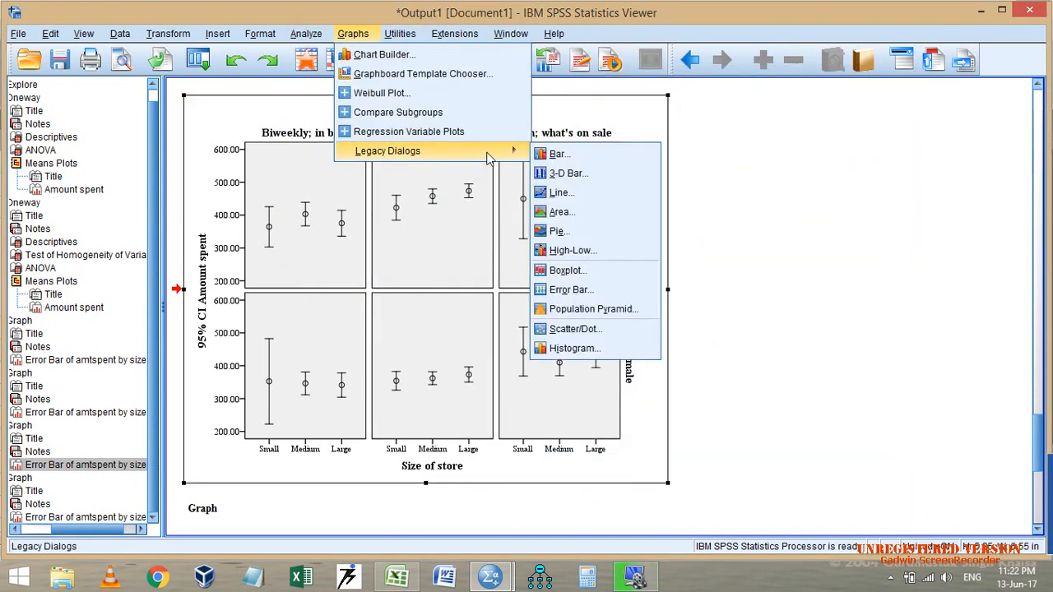
click(601, 289)
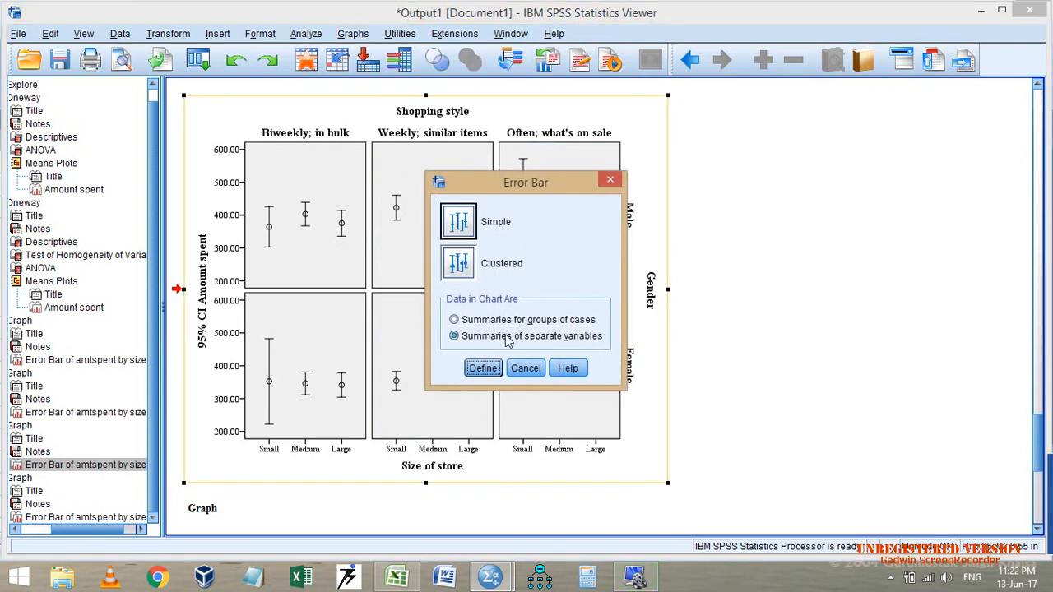
click(482, 367)
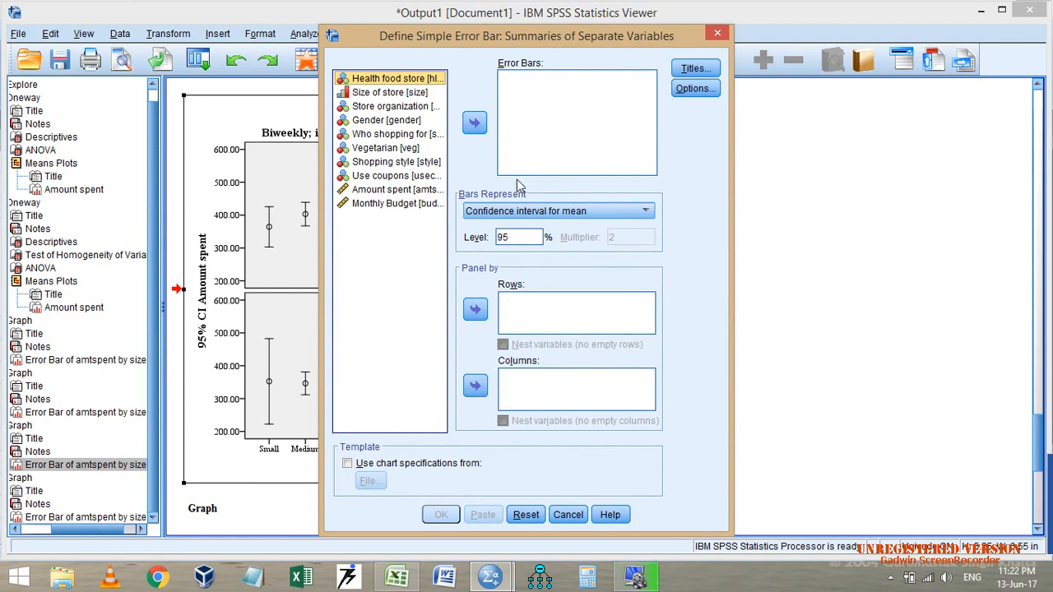
click(389, 190)
shift+click(393, 204)
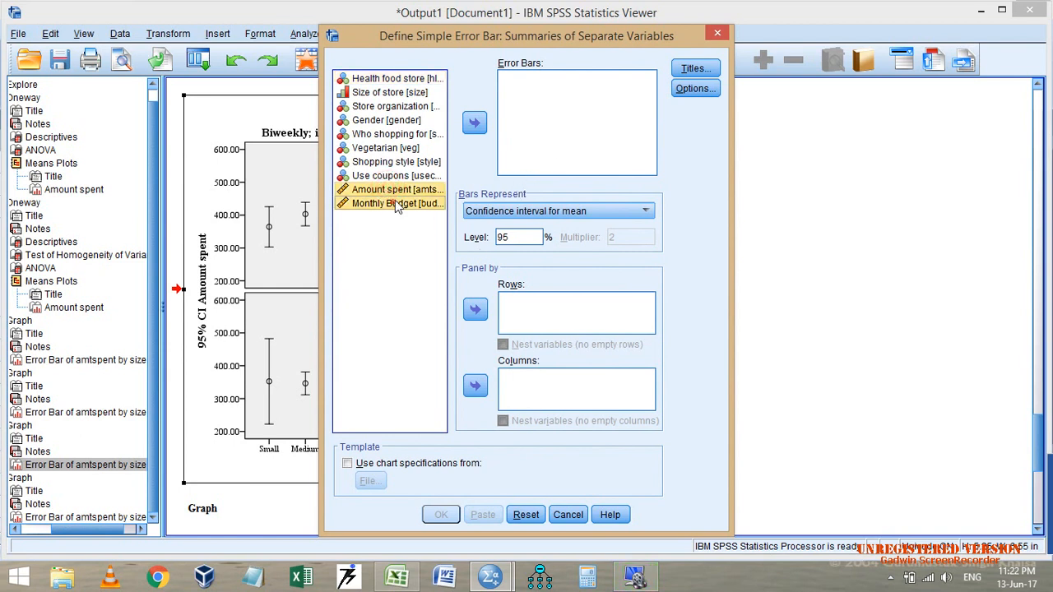
click(474, 125)
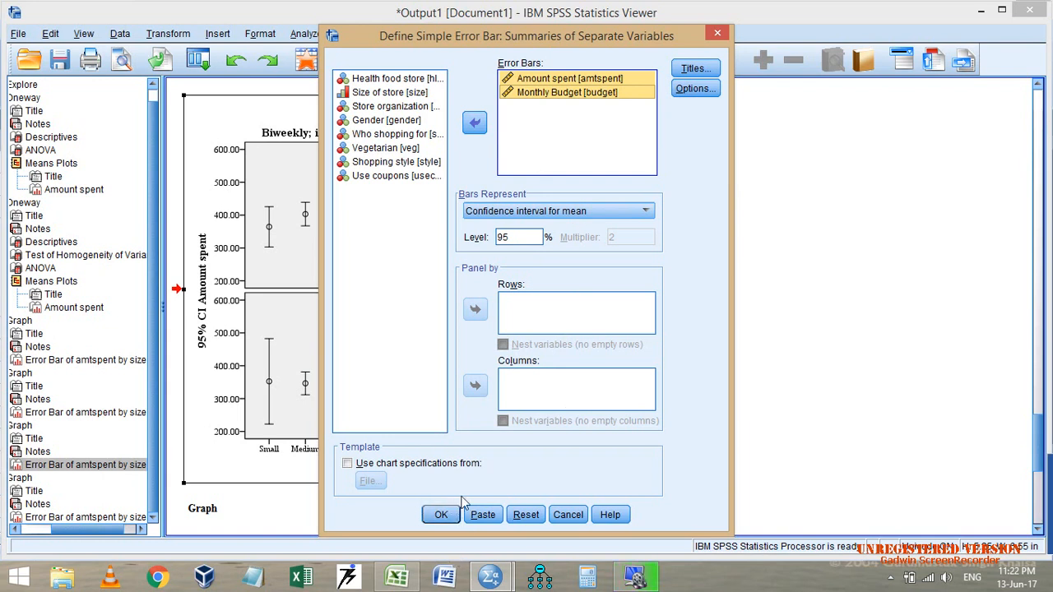
double_click(568, 92)
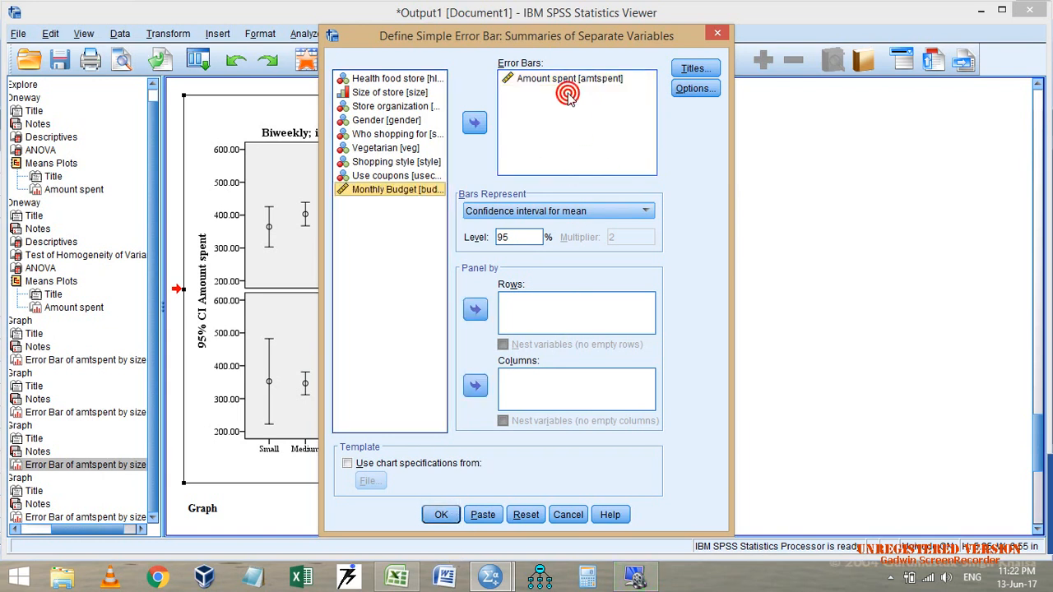
click(441, 515)
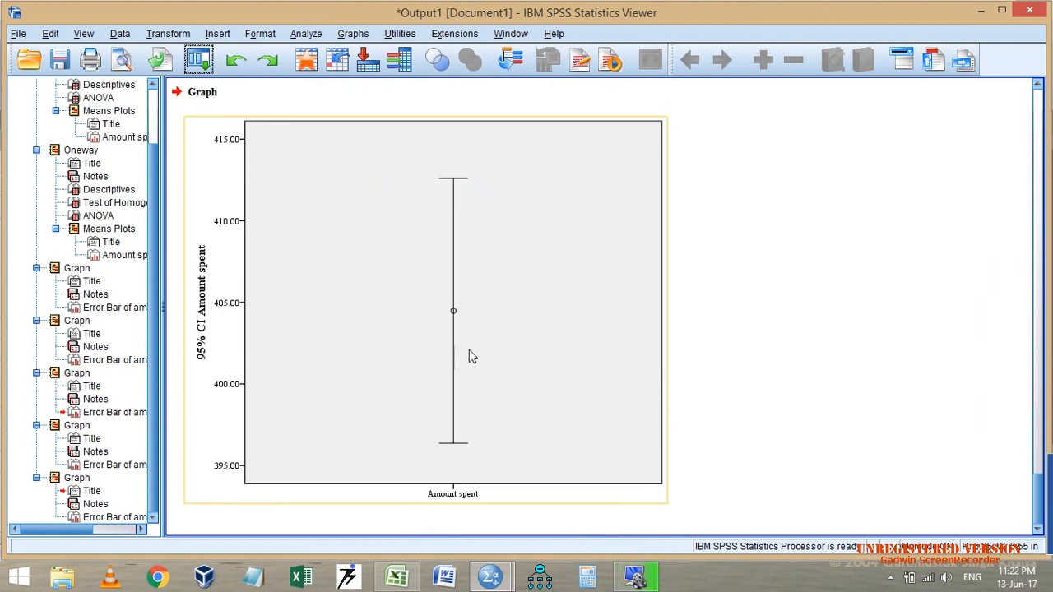
Recall the separate-variables error bar definition, add Monthly Budget beside Amount spent, and generate the chart.
click(354, 112)
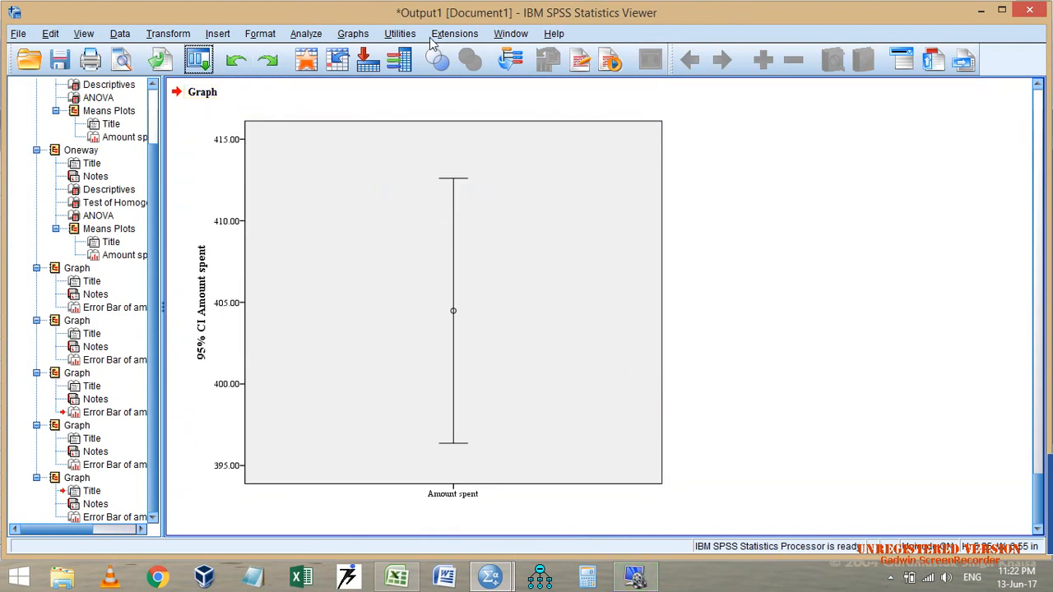
click(492, 296)
click(205, 66)
click(219, 86)
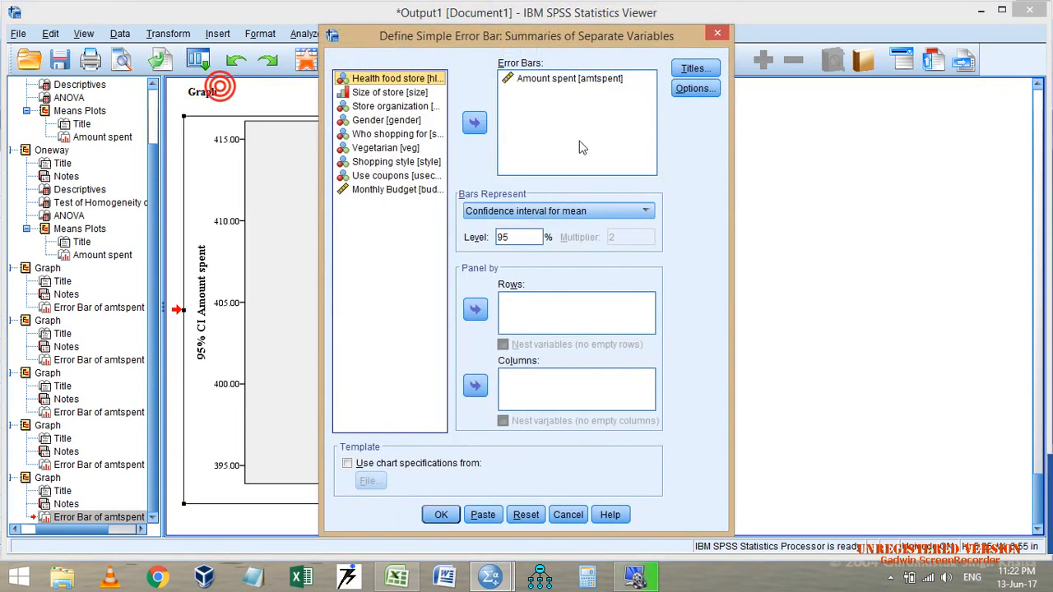
click(405, 189)
click(475, 123)
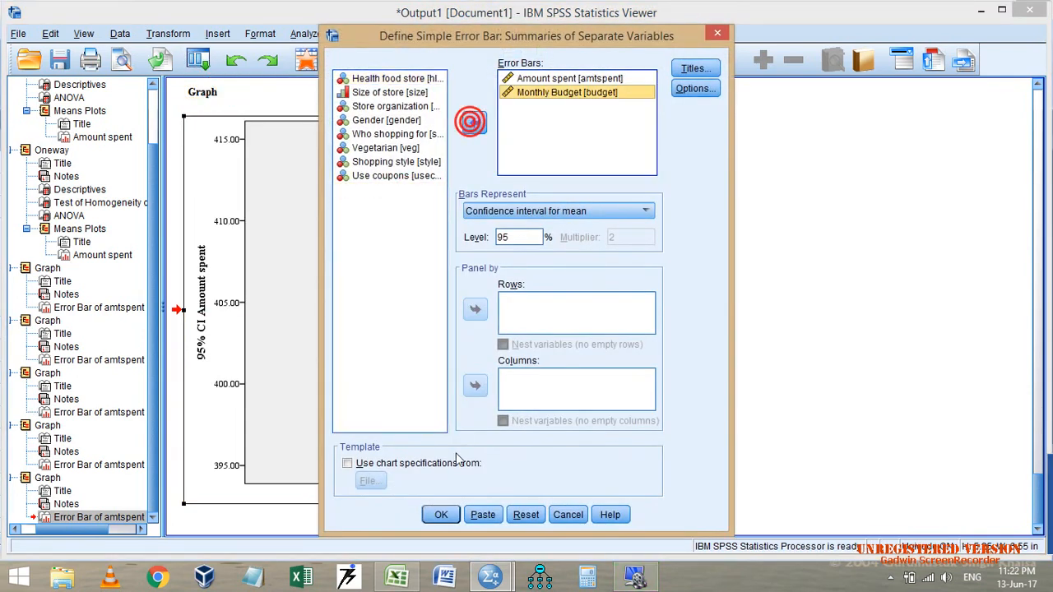
click(441, 514)
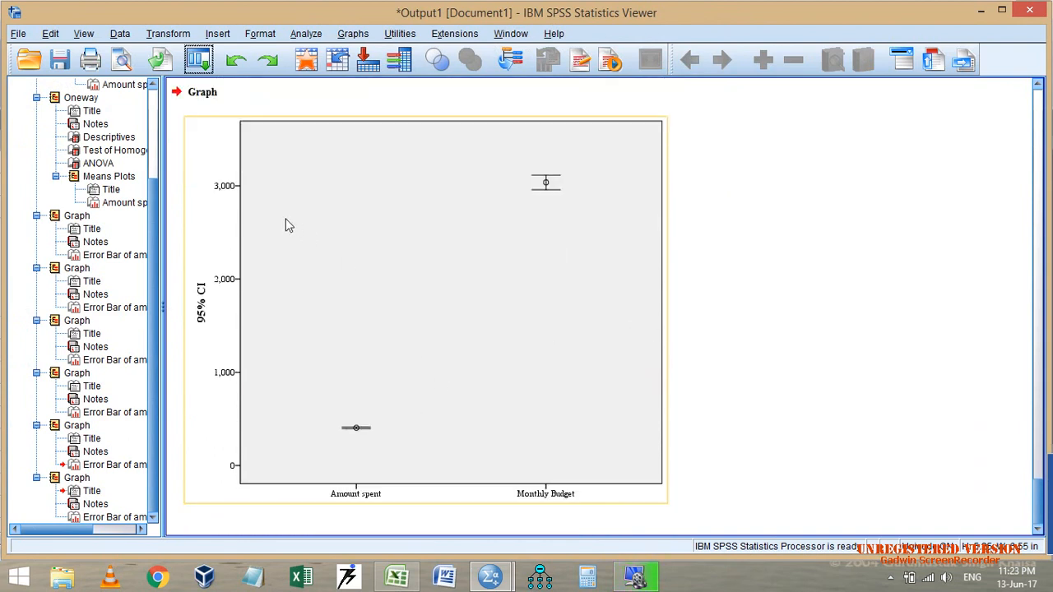
Recall the separate-variables error bar definition, remove Amount spent, and generate the chart with Monthly Budget as the only variable.
scroll(252, 247, up, 3)
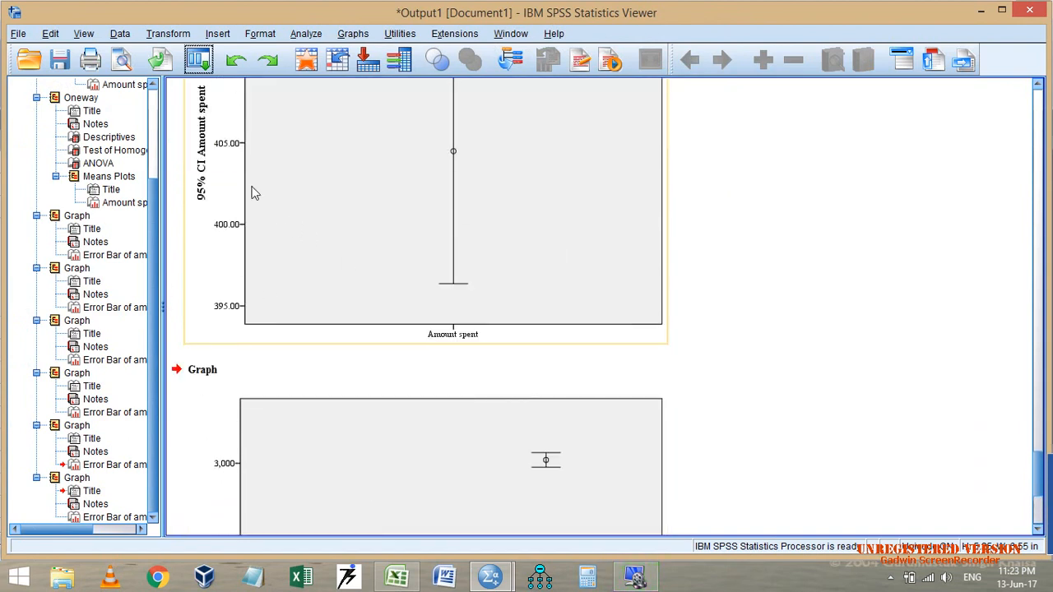
click(198, 60)
click(224, 88)
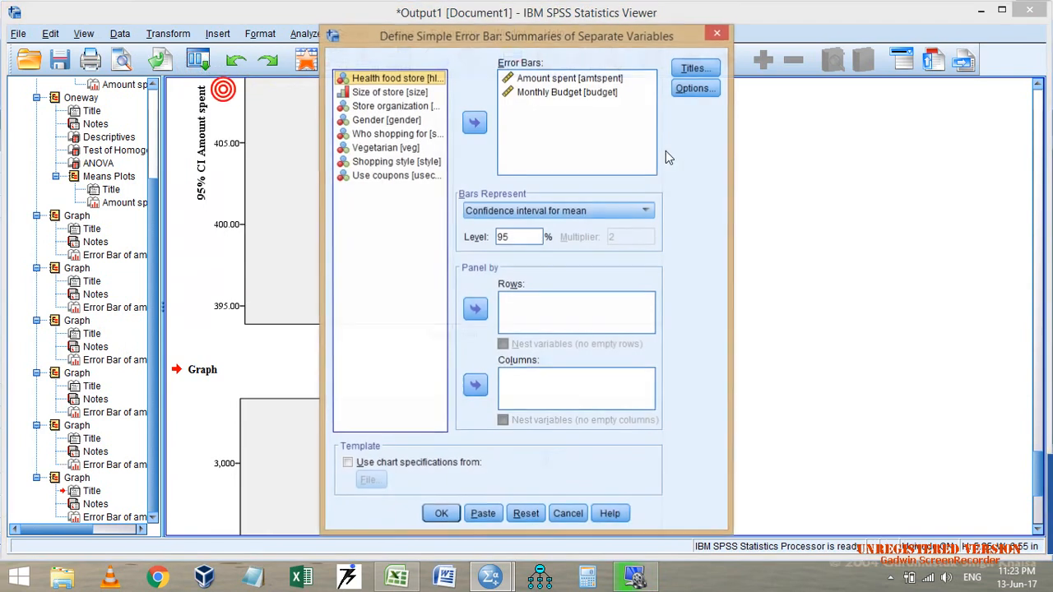
double_click(531, 78)
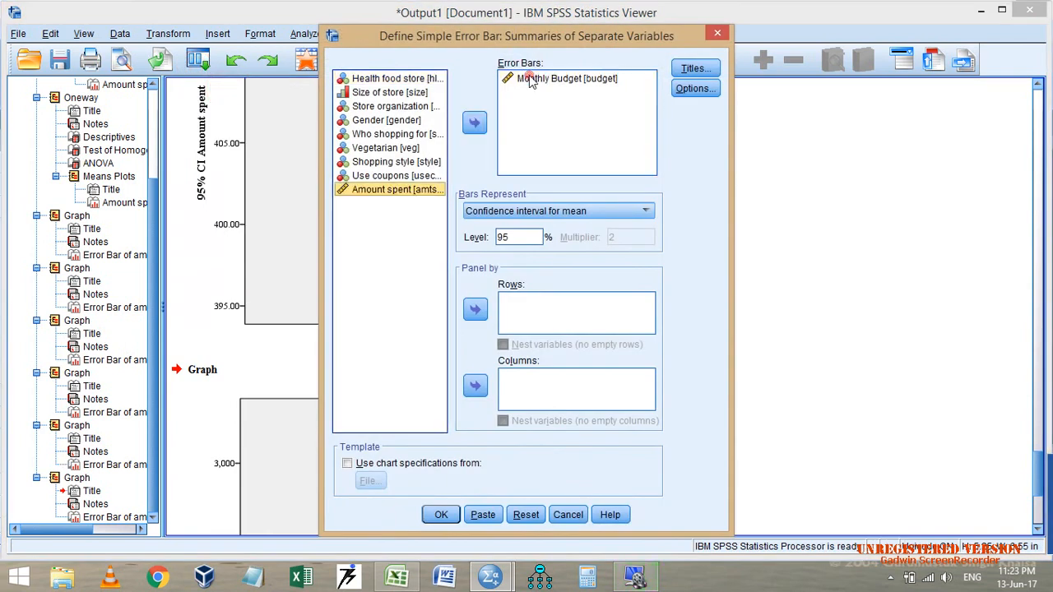
click(442, 515)
Delete the combined error bar chart of Amount spent and Monthly Budget from the output.
scroll(490, 369, up, 10)
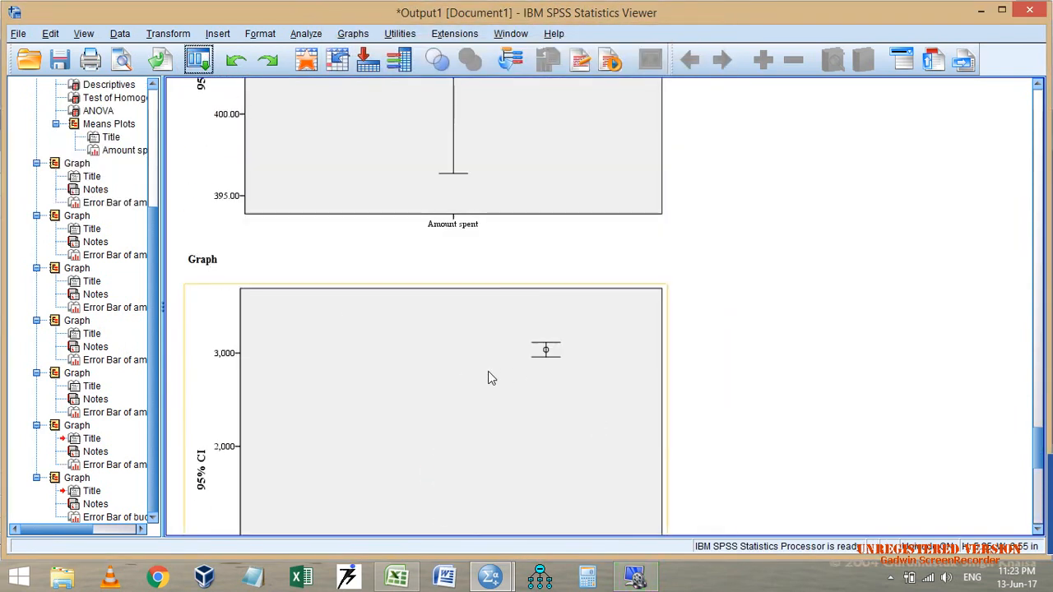
scroll(465, 294, down, 5)
click(496, 312)
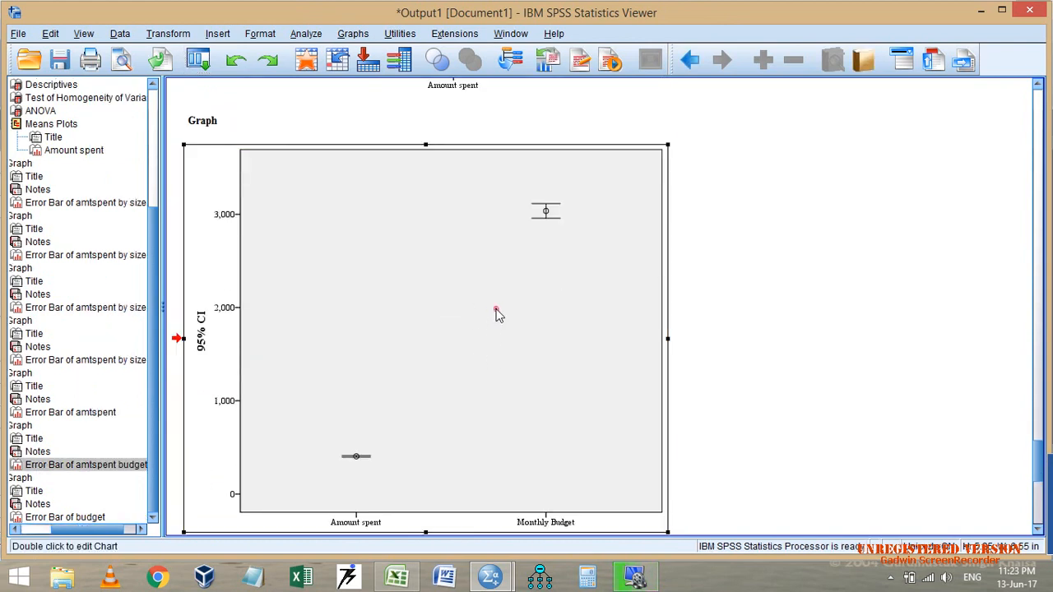
key(Delete)
click(514, 332)
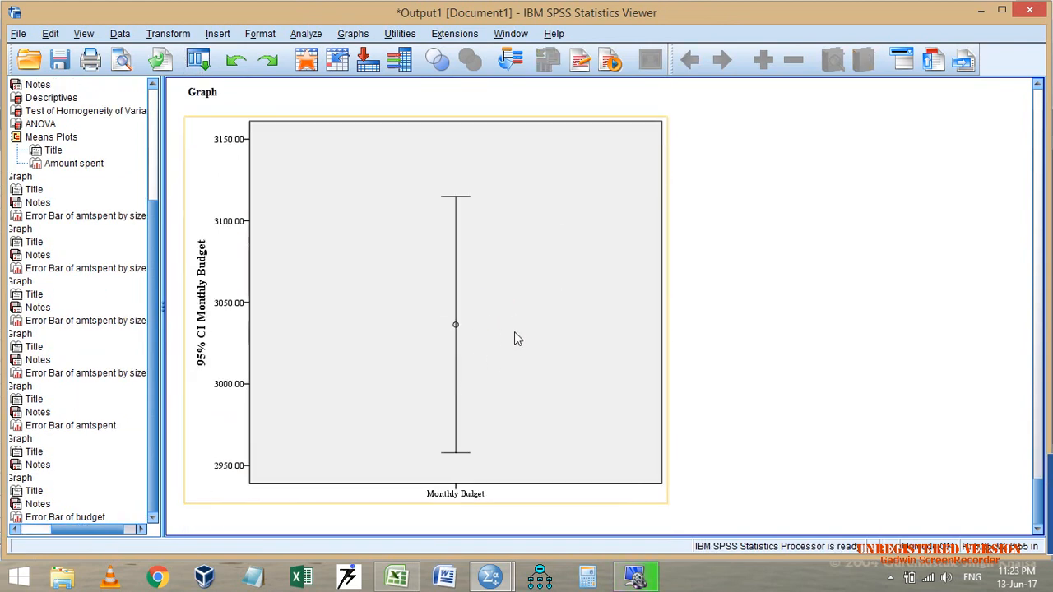
key(Delete)
scroll(516, 333, down, 4)
scroll(482, 321, up, 1)
key(Delete)
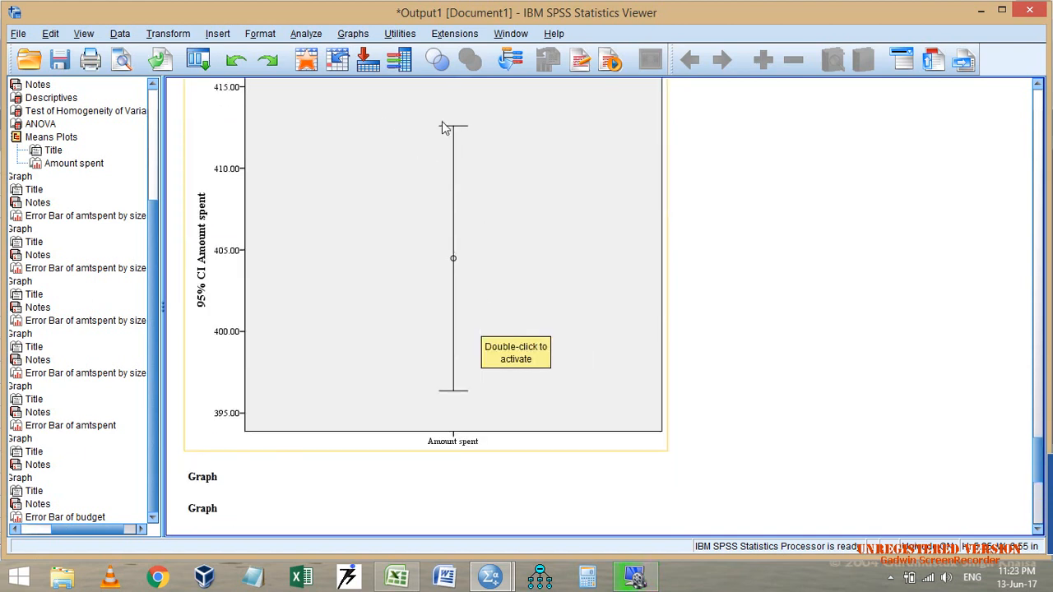
Compare the separate error bar charts of Amount spent and Monthly Budget, including their 95% CI scales.
scroll(246, 257, up, 1)
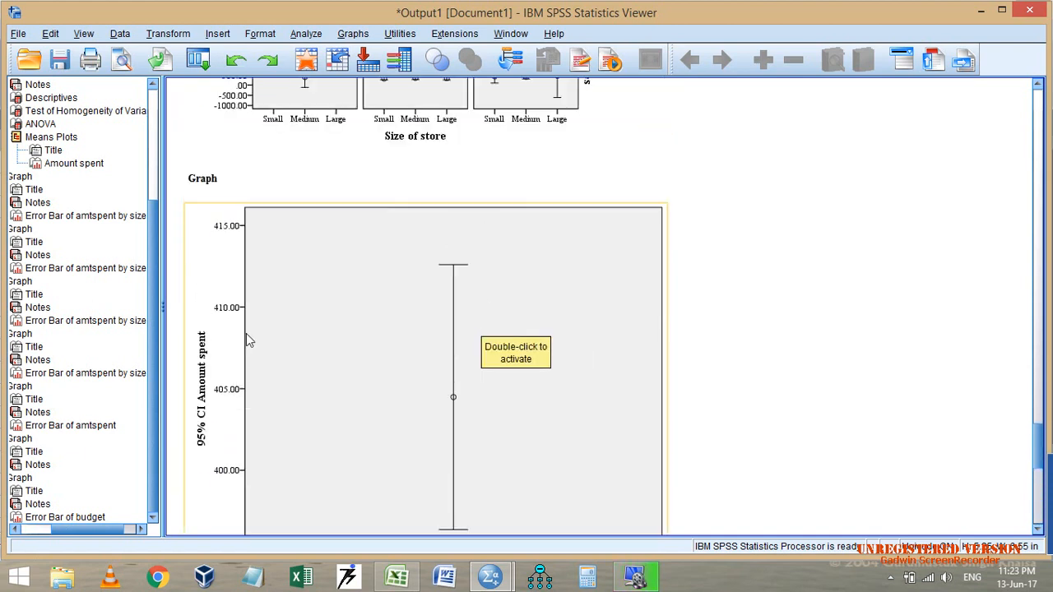
scroll(247, 336, down, 1)
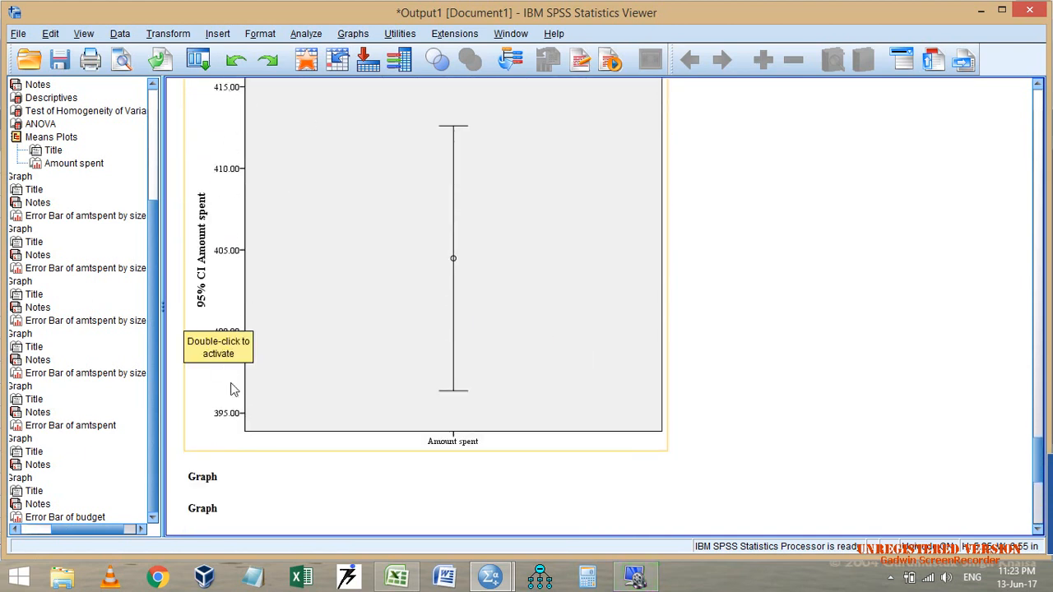
click(251, 410)
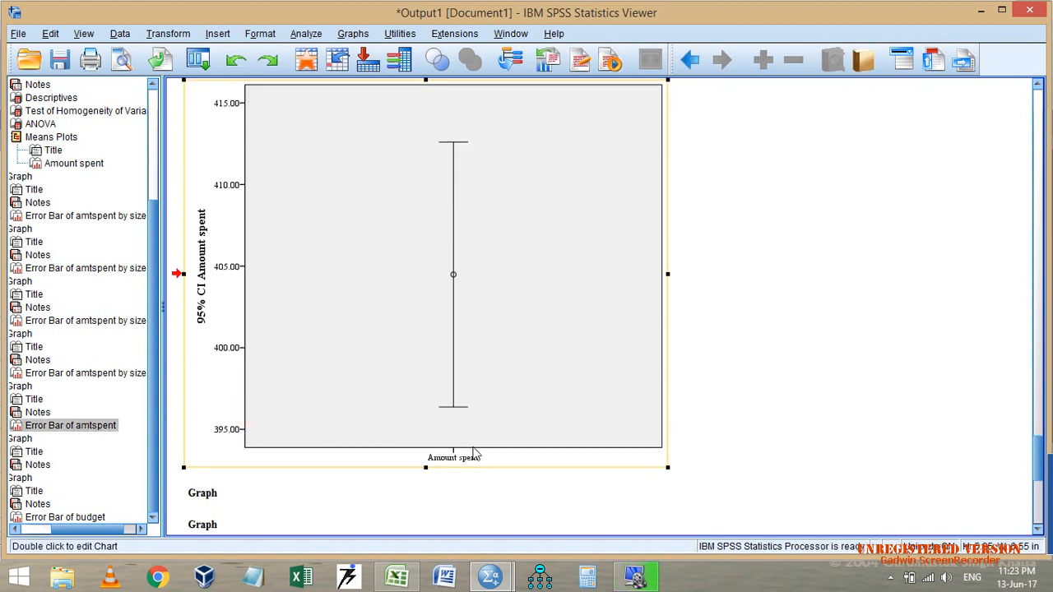
scroll(494, 420, down, 5)
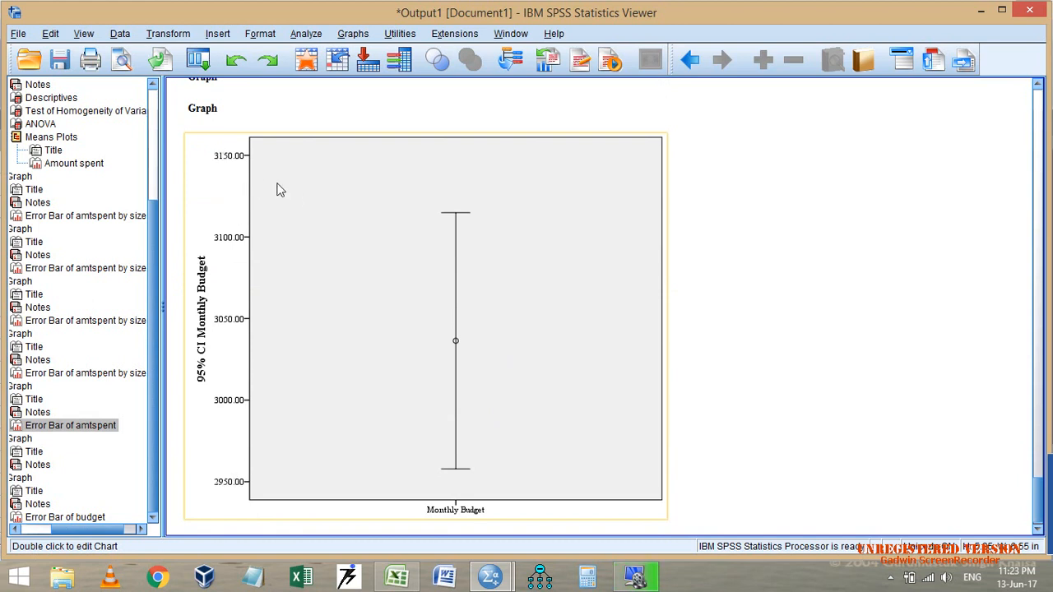
Recall the separate-variables error bar definition, add Amount spent after Monthly Budget, and generate the chart.
click(198, 59)
click(227, 83)
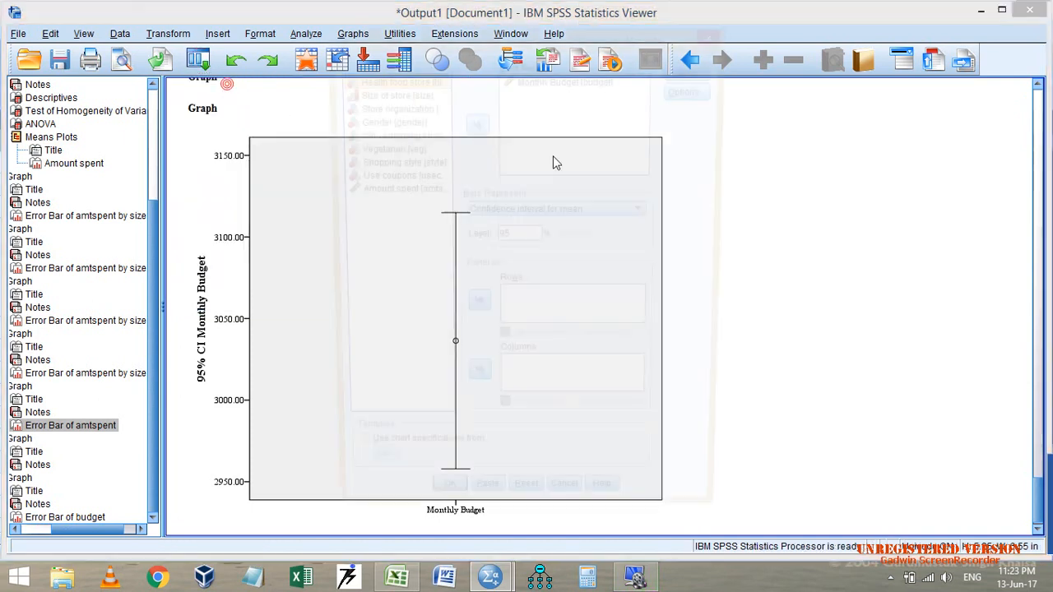
drag(412, 187, 568, 93)
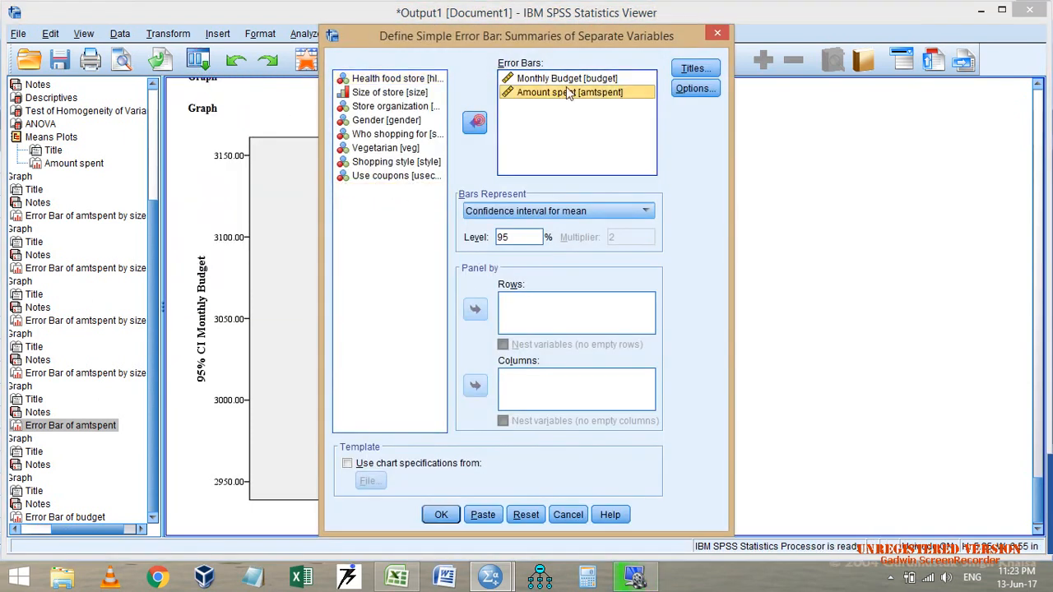
click(440, 514)
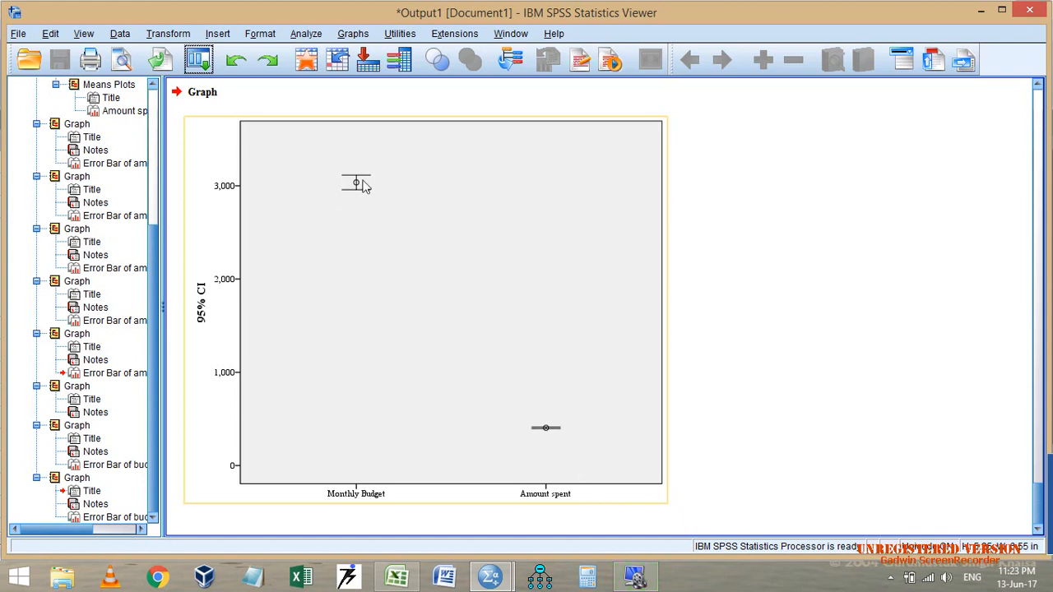
Review the separate-variables error bar definition and the Error Bar chart type choices, closing both without generating a chart.
click(199, 60)
click(225, 83)
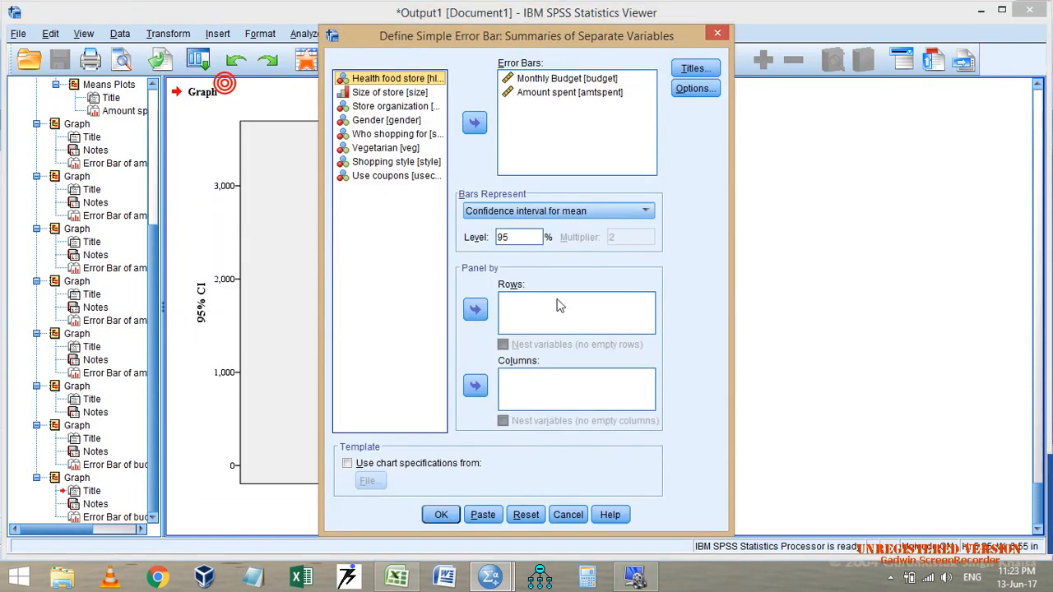
click(717, 34)
click(353, 34)
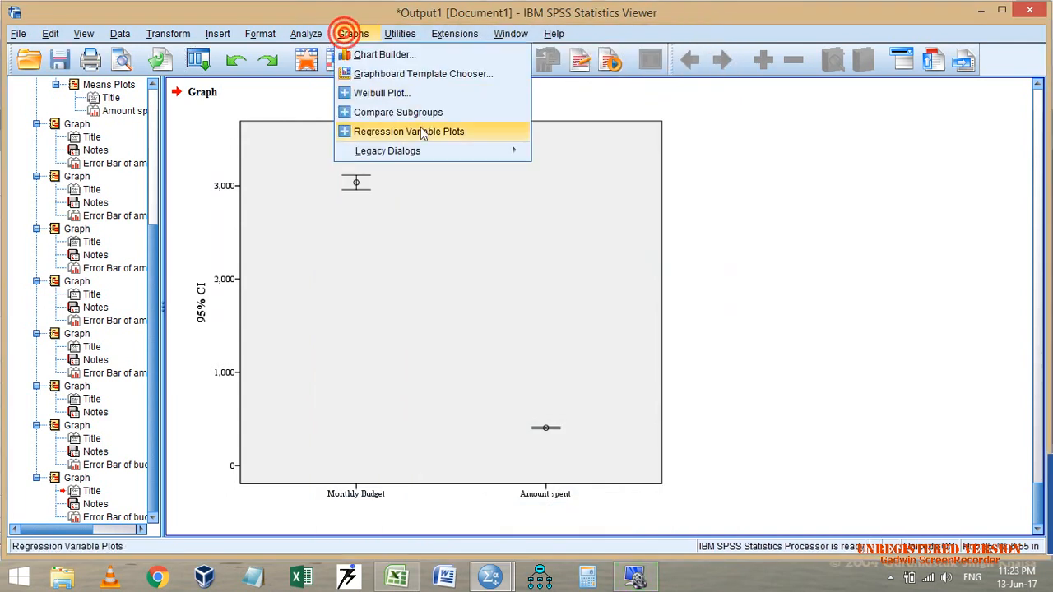
mouse_move(451, 149)
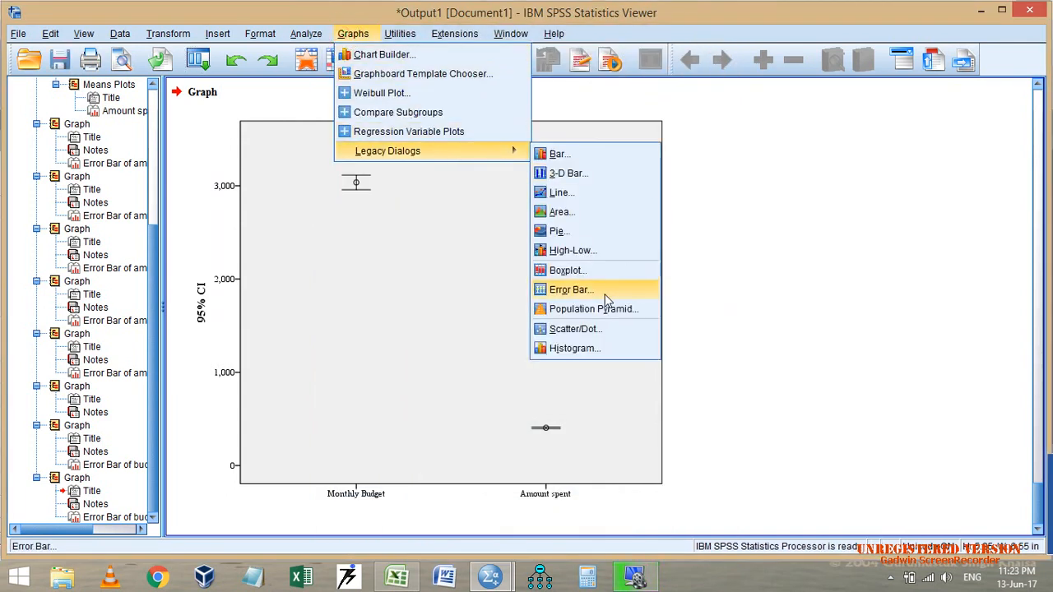
click(576, 290)
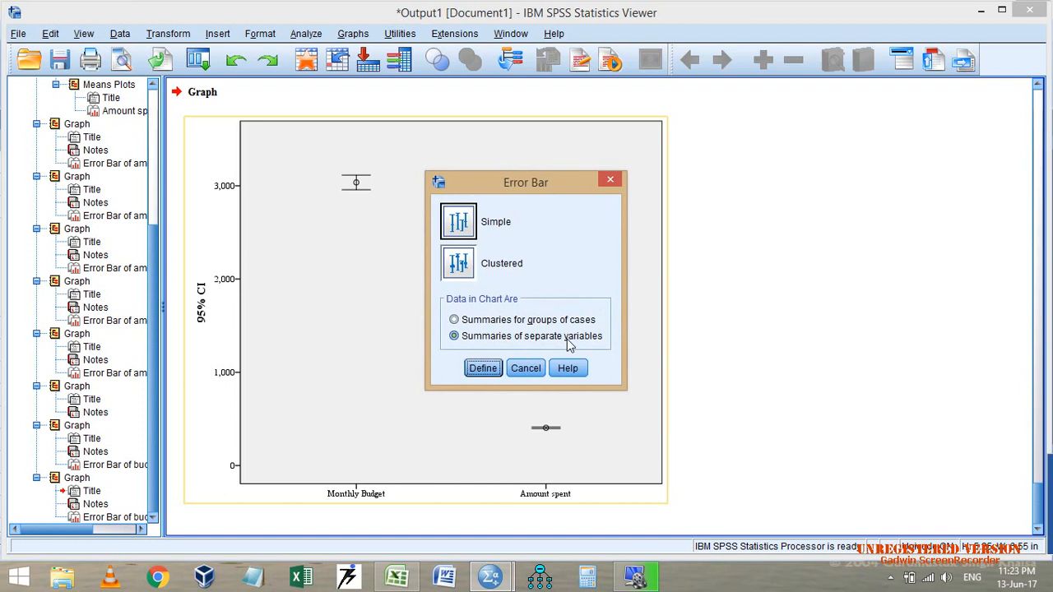
click(539, 370)
Recall the separate-variables error bar definition, panel the rows by Gender, and generate the chart.
click(198, 60)
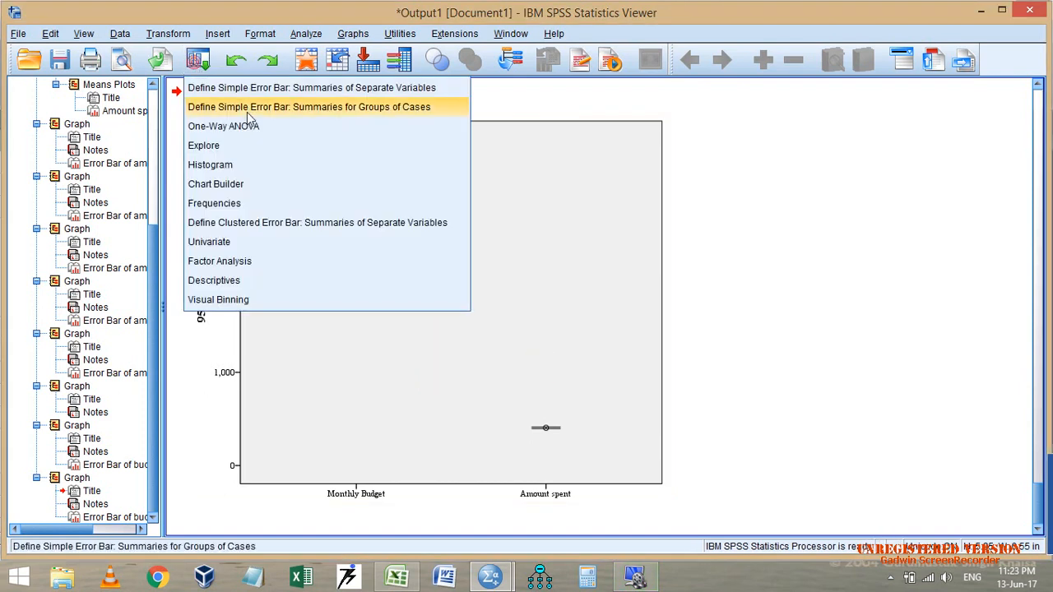
click(353, 87)
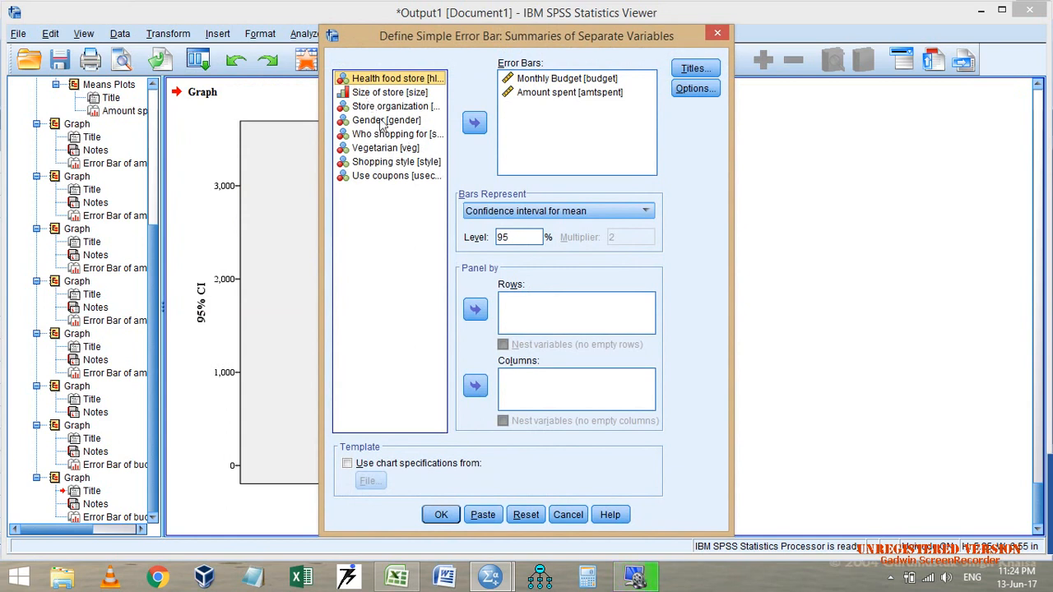
click(383, 121)
click(475, 309)
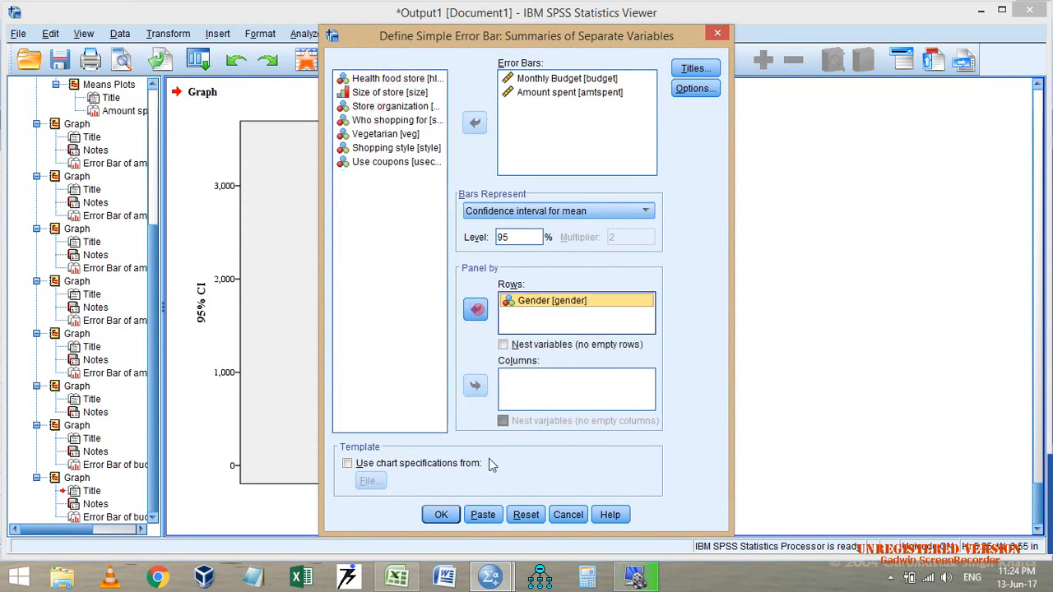
click(441, 515)
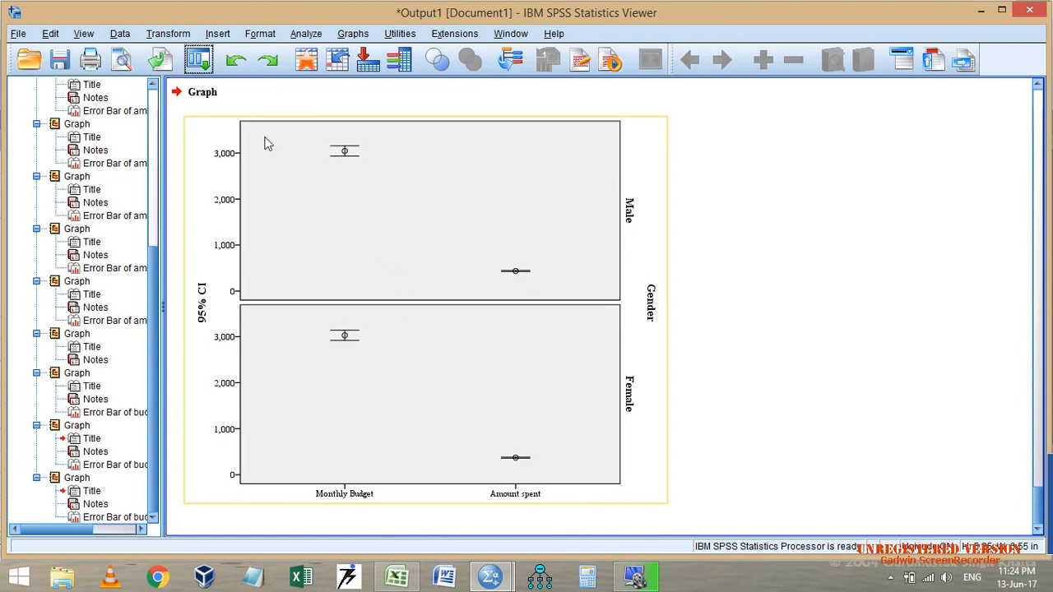
Inspect the simple error bar definitions for separate variables and for groups of cases, closing both without generating a chart.
click(199, 59)
click(206, 85)
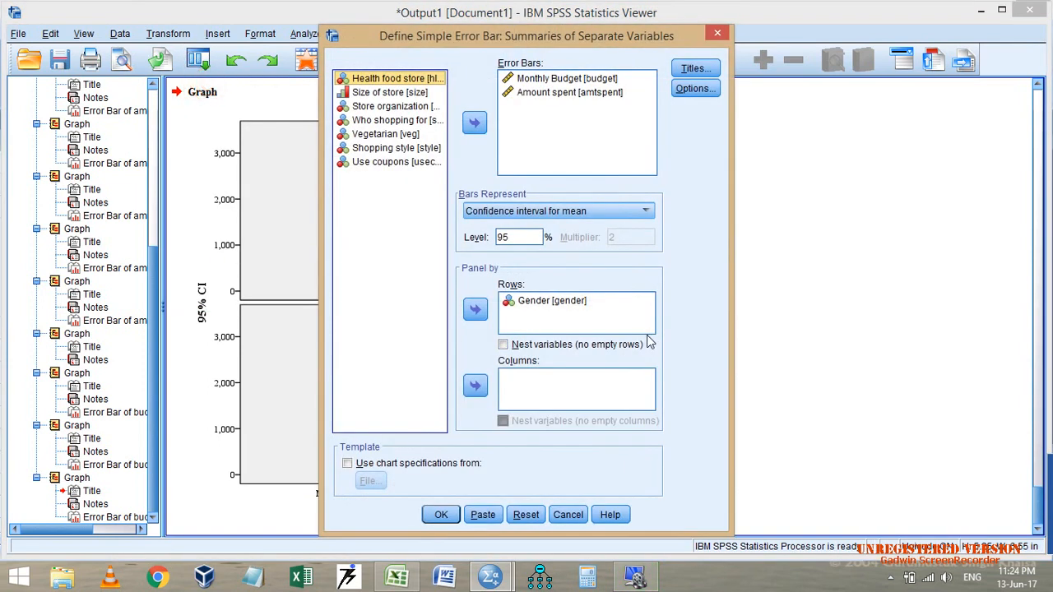
click(717, 32)
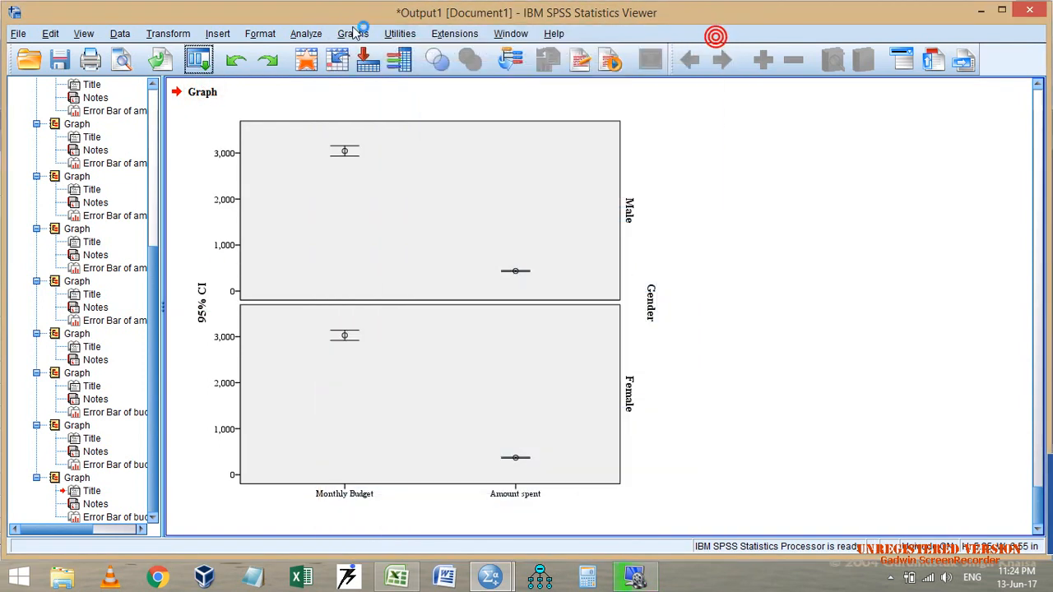
click(353, 33)
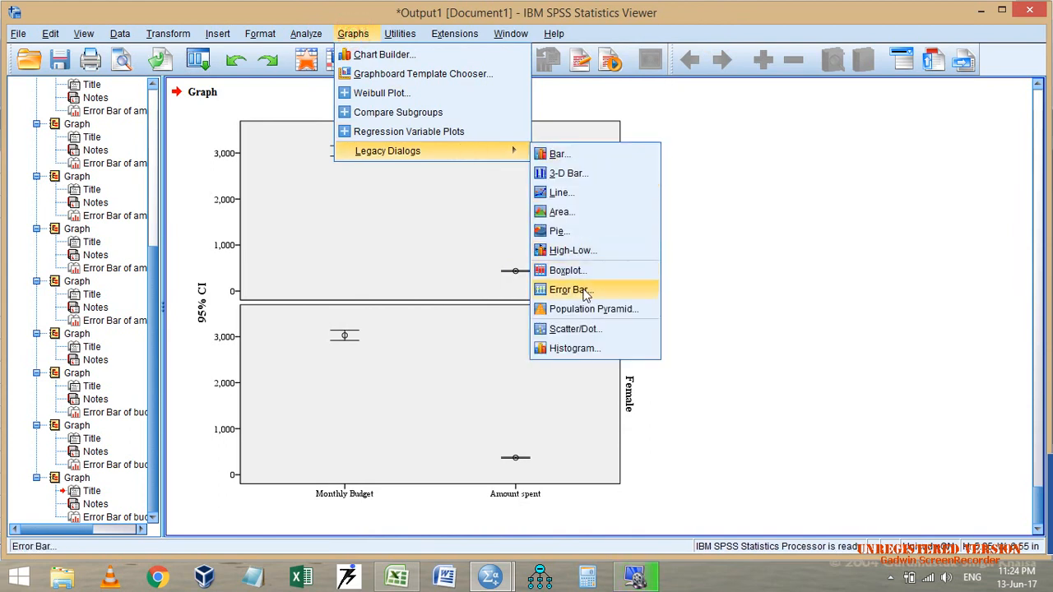
click(584, 297)
click(459, 221)
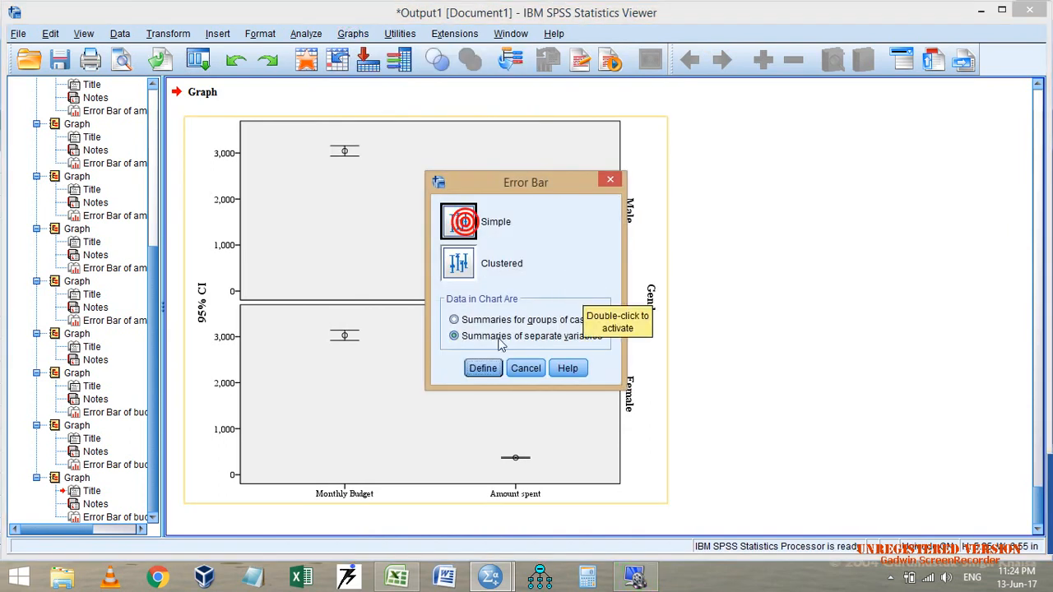
click(497, 320)
click(483, 368)
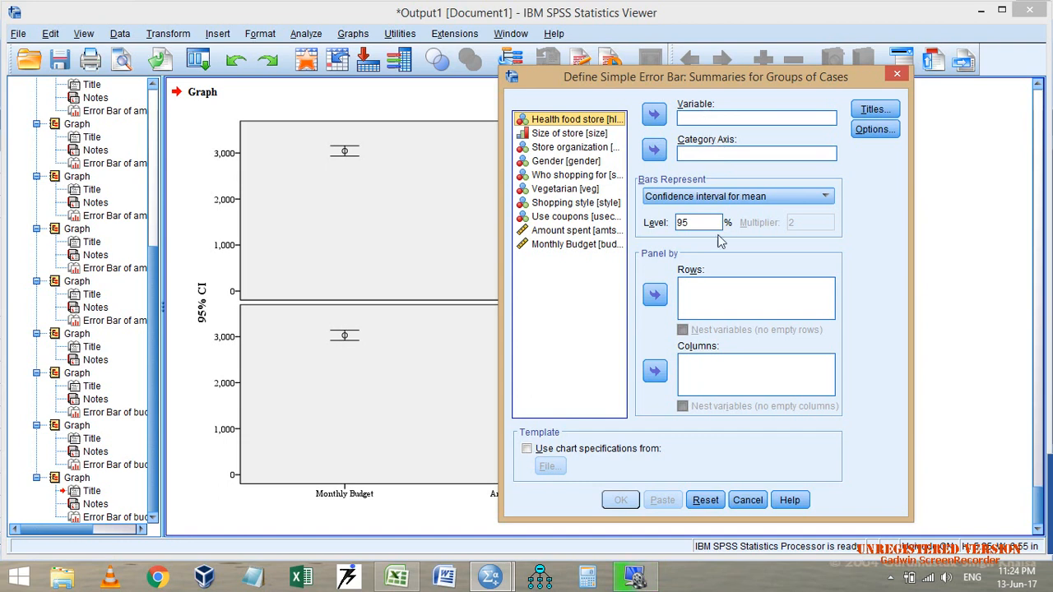
click(749, 500)
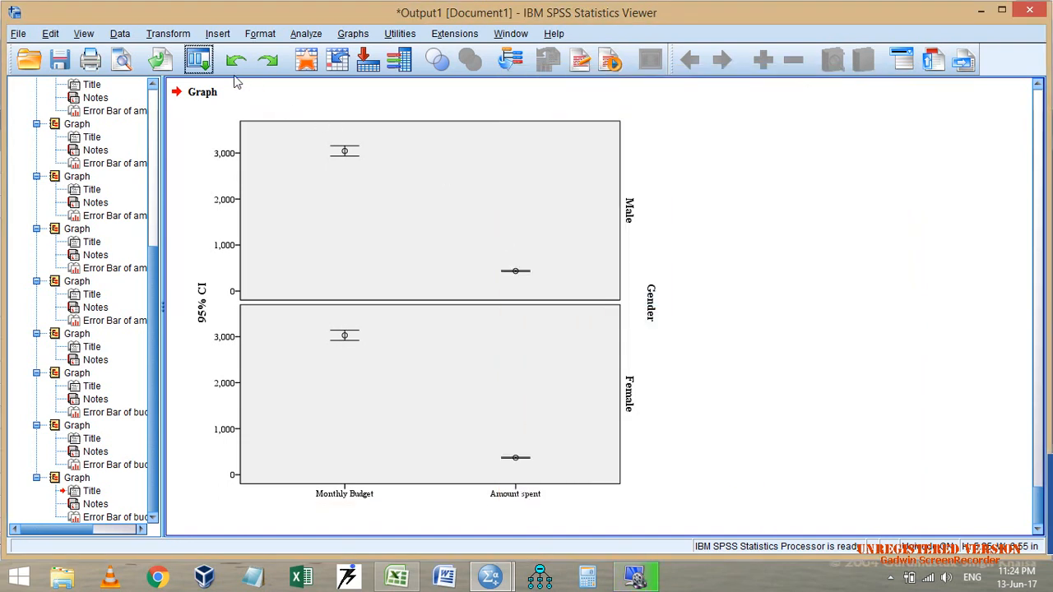
Review the Bars Represent choices and missing-value options of the separate-variables error bar definition, keeping Confidence interval for mean, and close it.
click(198, 59)
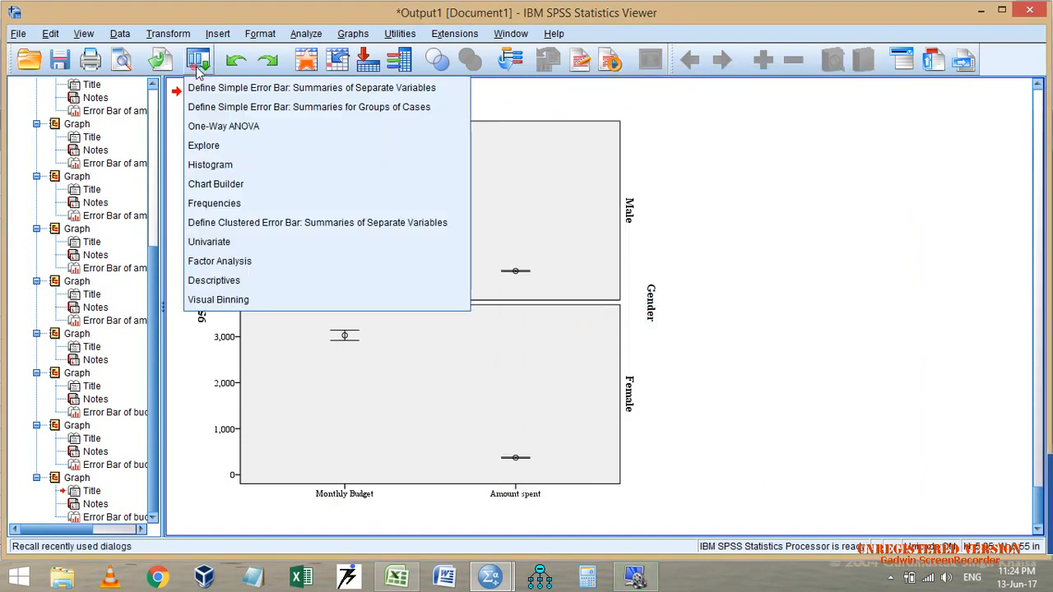
click(342, 90)
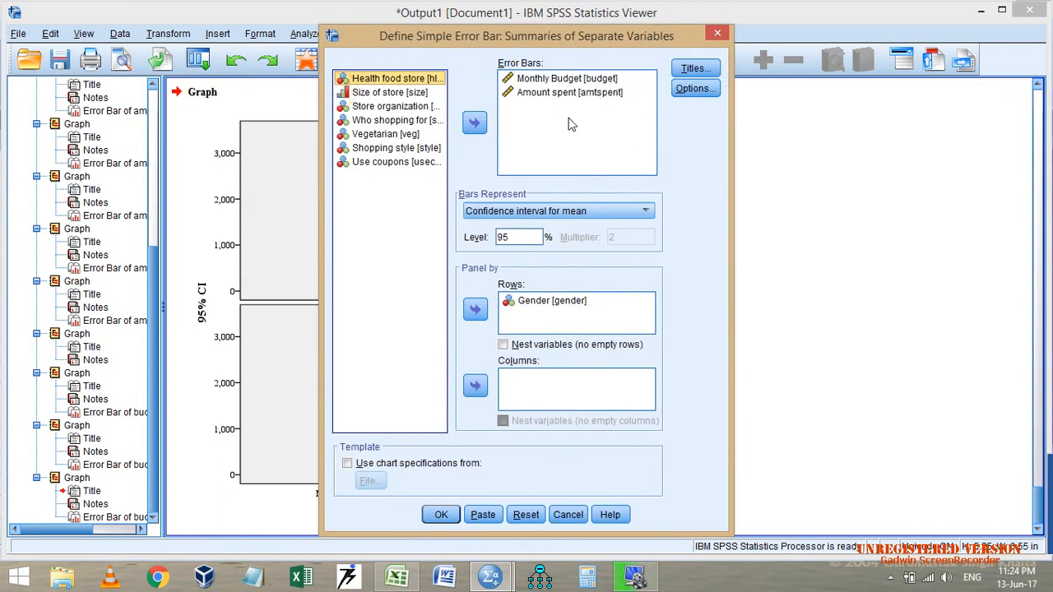
click(505, 214)
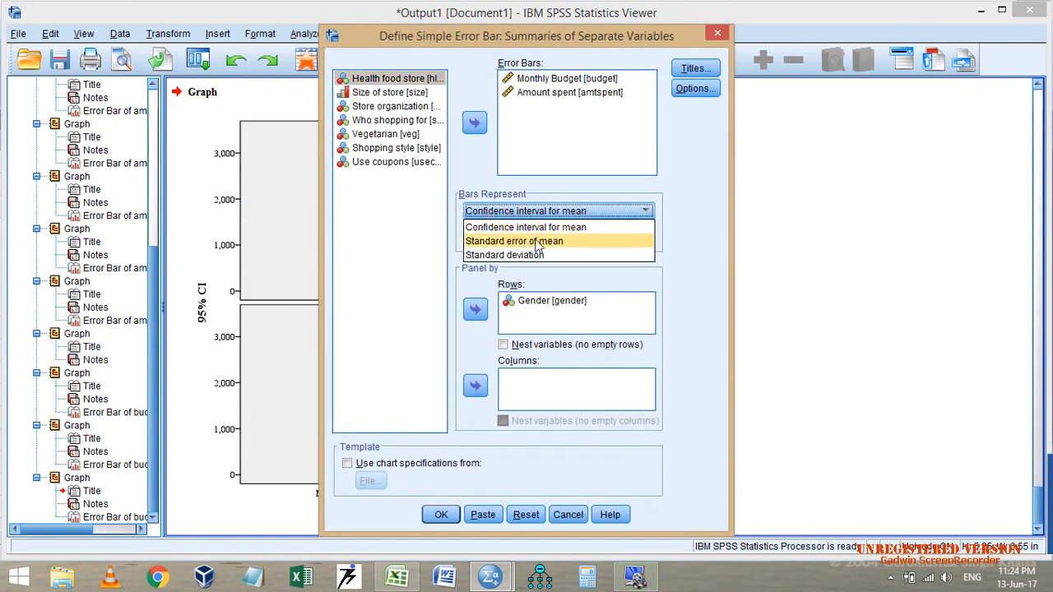
click(502, 228)
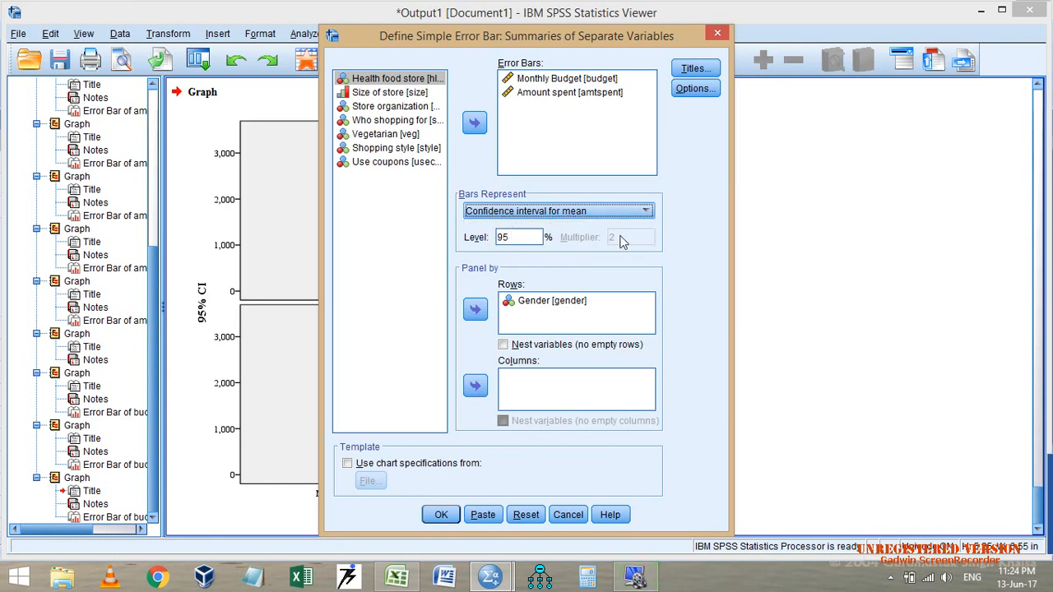
click(693, 89)
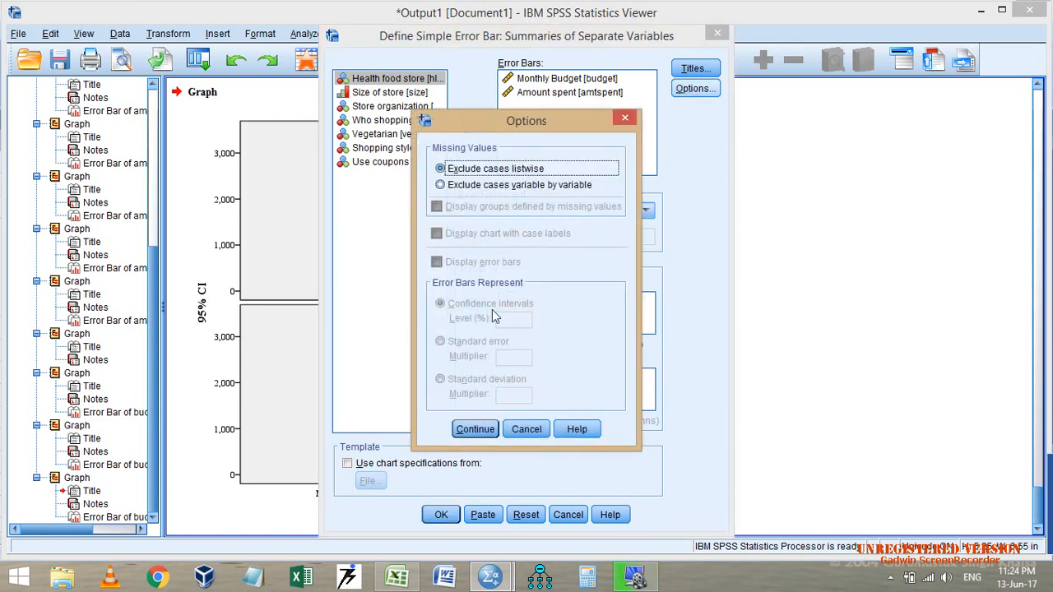
click(530, 428)
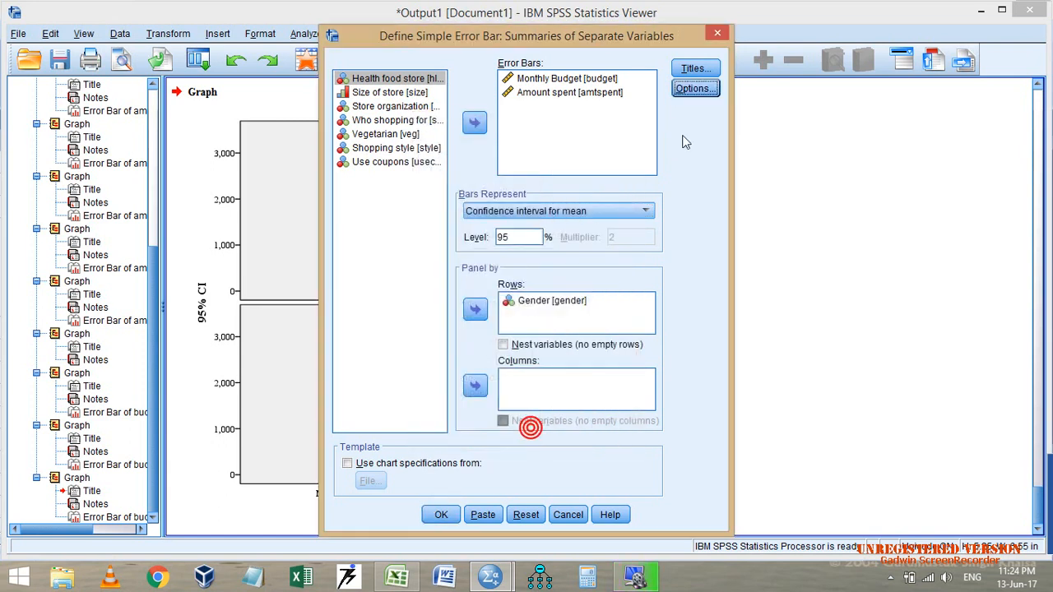
click(717, 33)
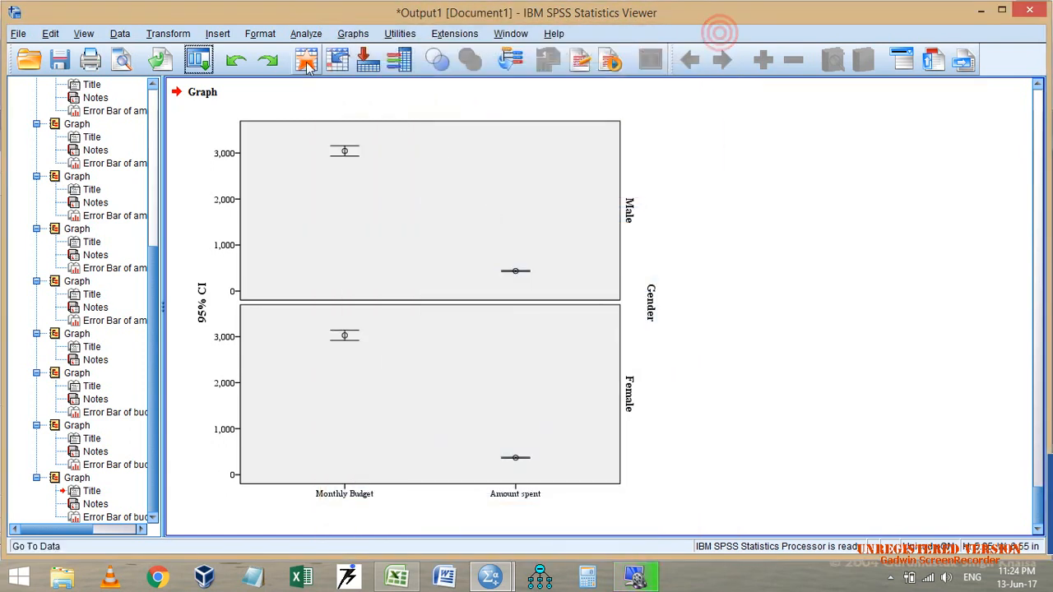
Open the definition of a clustered error bar chart with summaries for groups of cases.
click(199, 61)
click(350, 34)
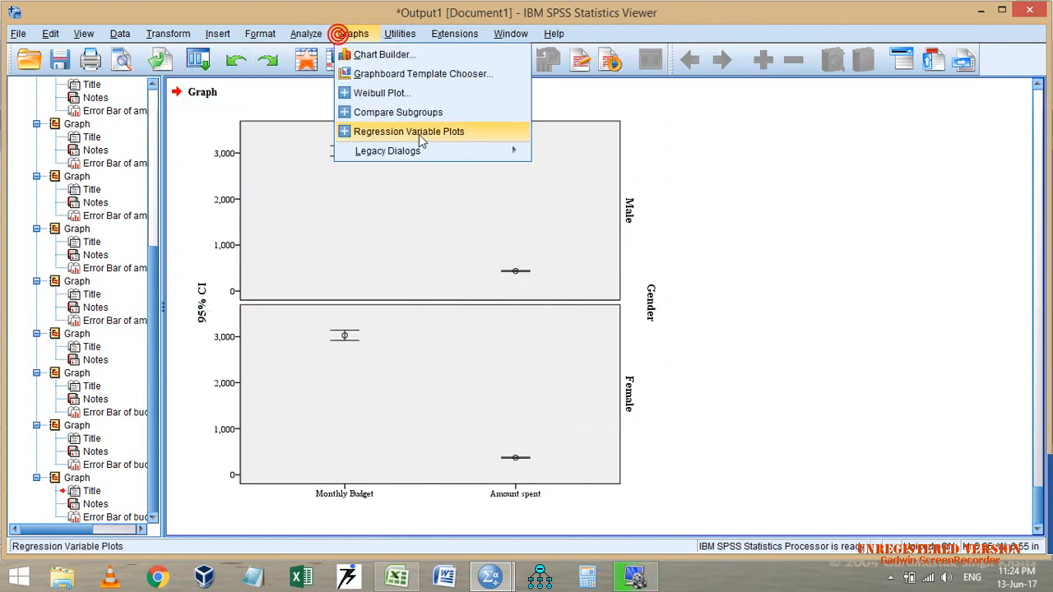
mouse_move(477, 150)
click(605, 294)
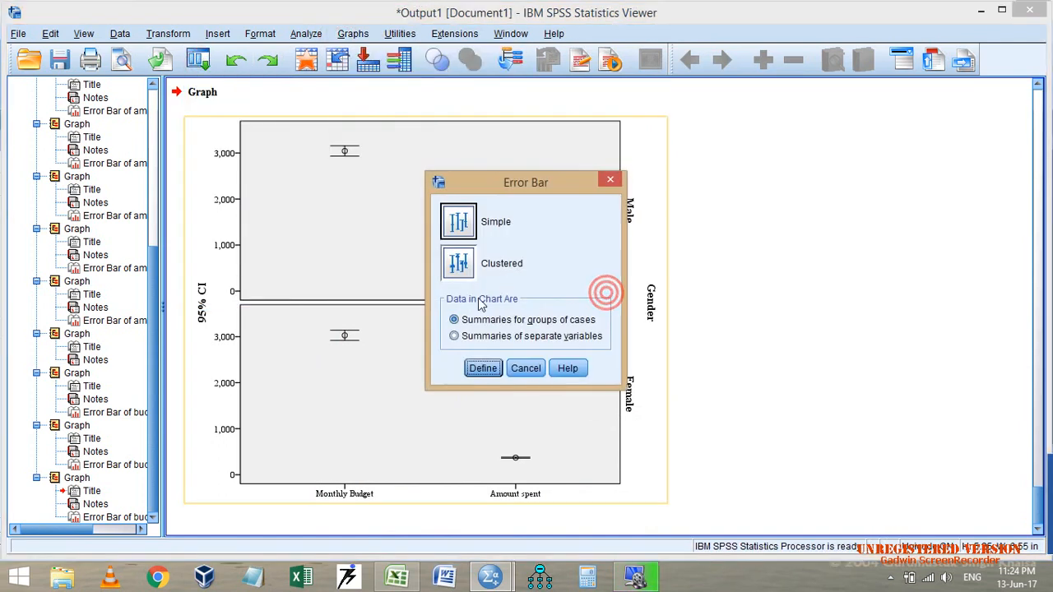
click(460, 258)
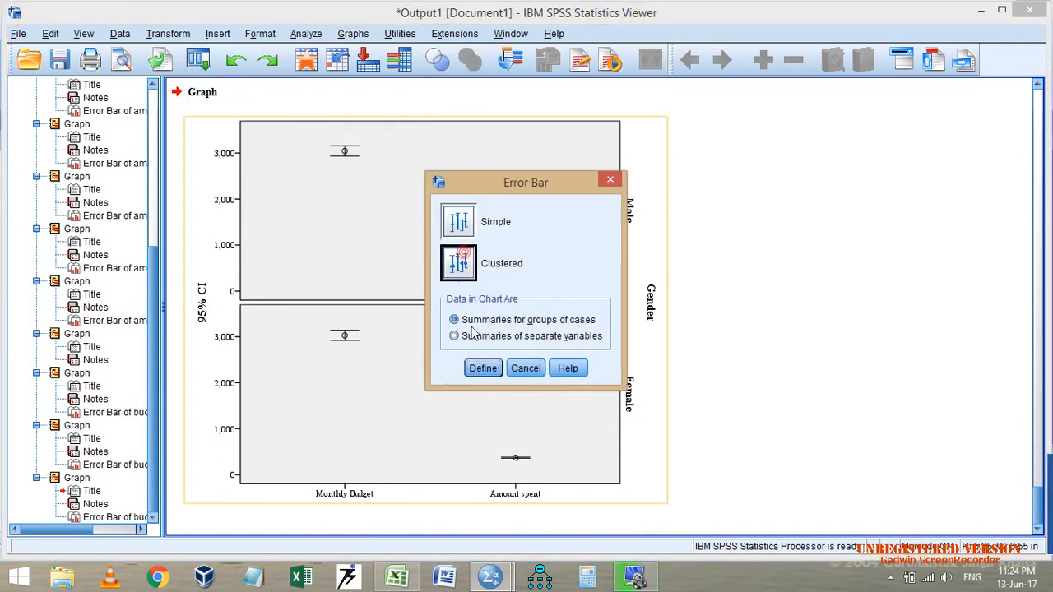
click(485, 369)
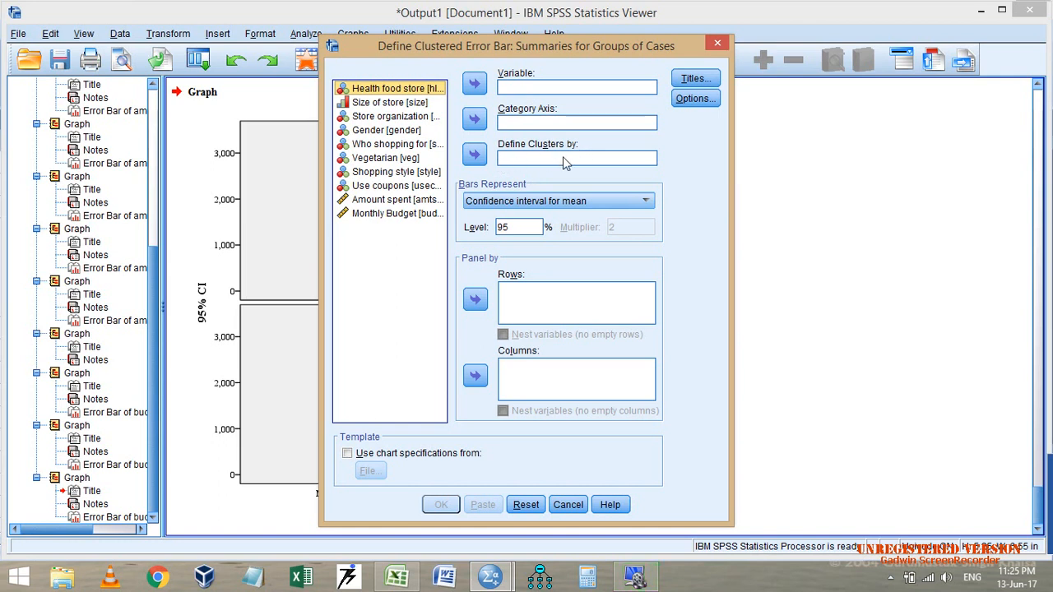
Assign Amount spent as the variable, Size of store as the category axis and Gender as the clusters, and generate the chart.
click(389, 200)
click(475, 84)
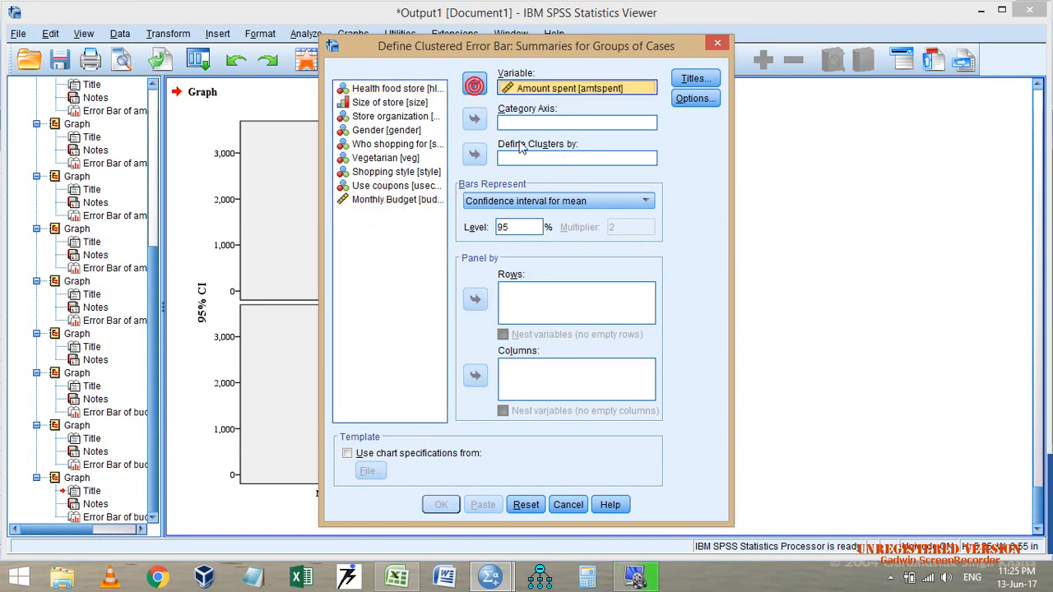
click(384, 102)
click(475, 119)
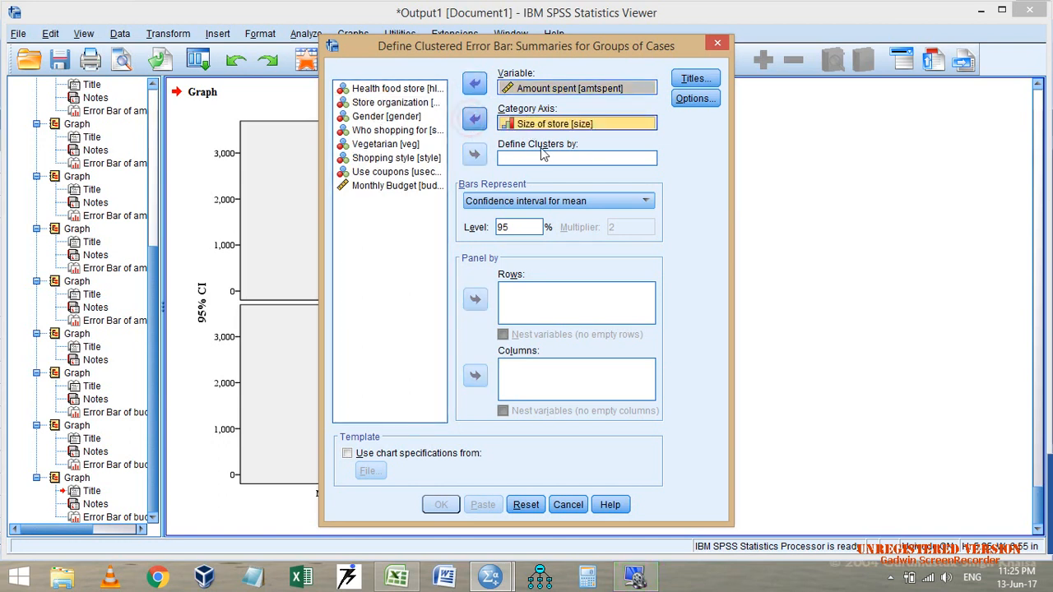
click(386, 116)
click(476, 154)
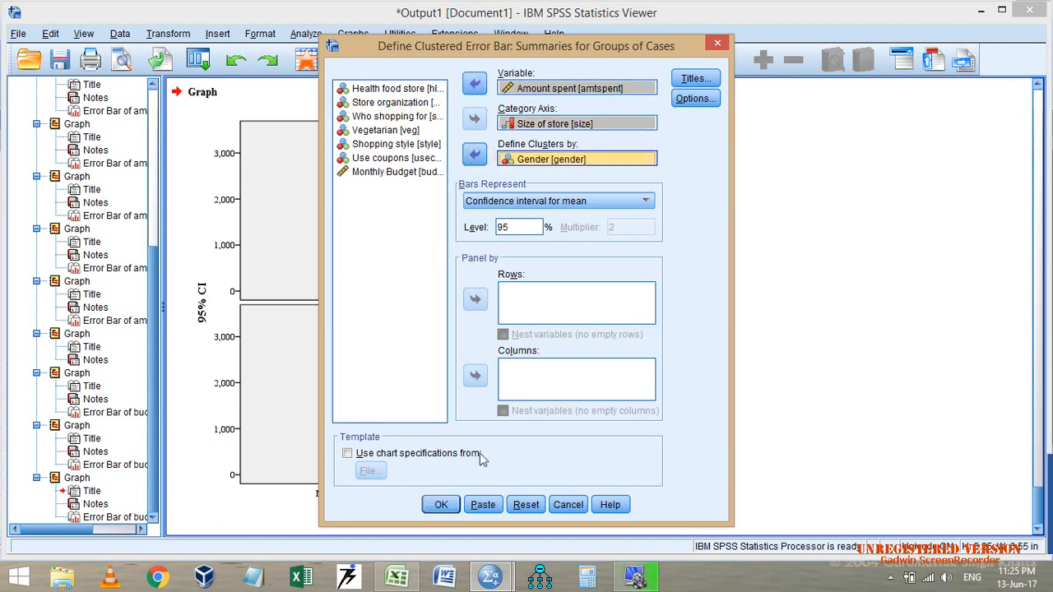
click(441, 506)
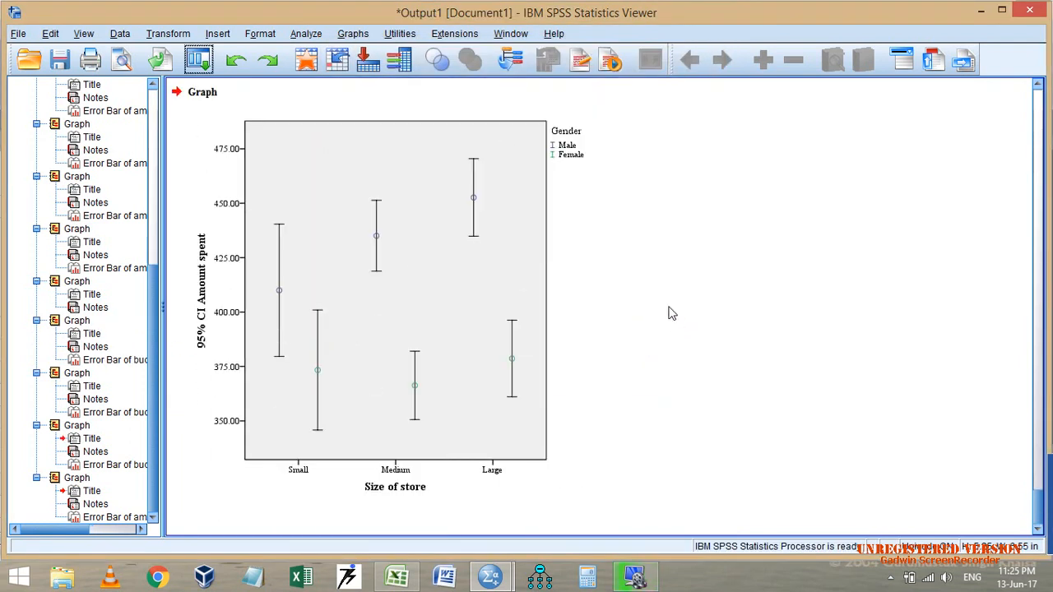
Compare the chart clustered by Gender with the earlier error bar charts of Amount spent paneled by Gender and Shopping style.
click(406, 247)
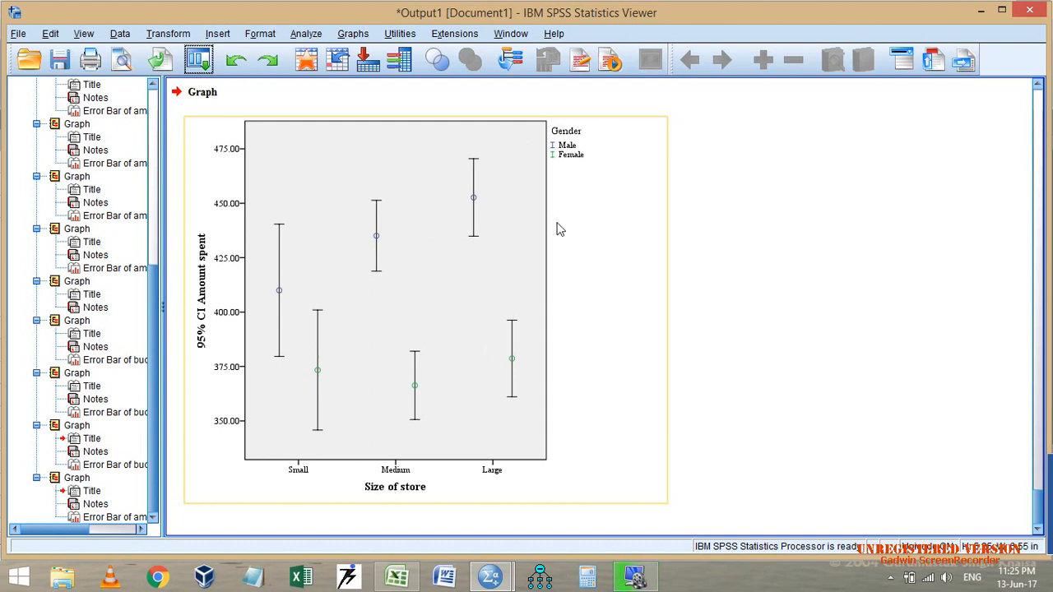
scroll(556, 229, up, 10)
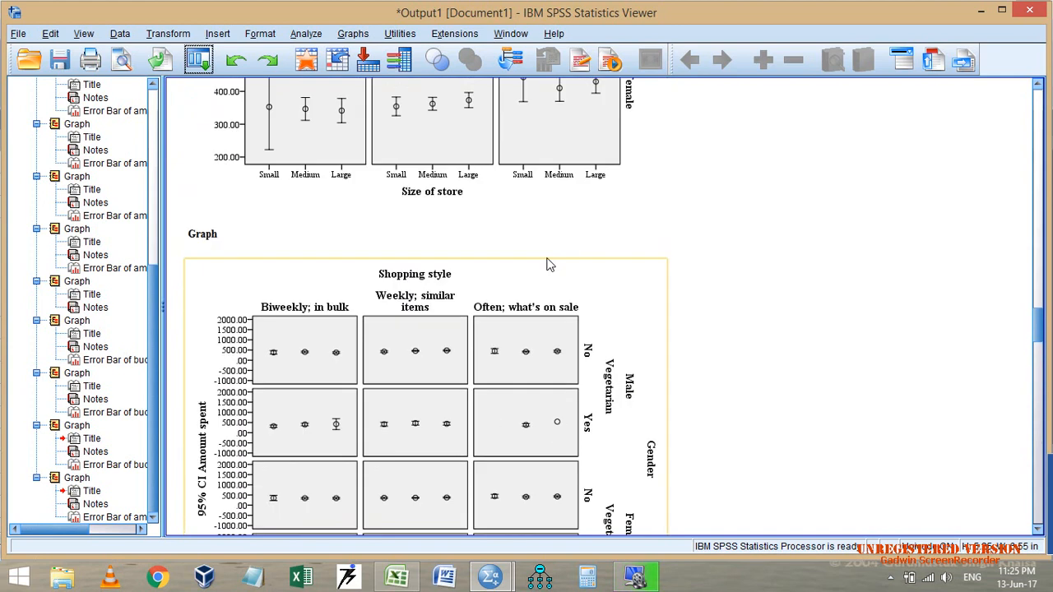
scroll(549, 265, up, 5)
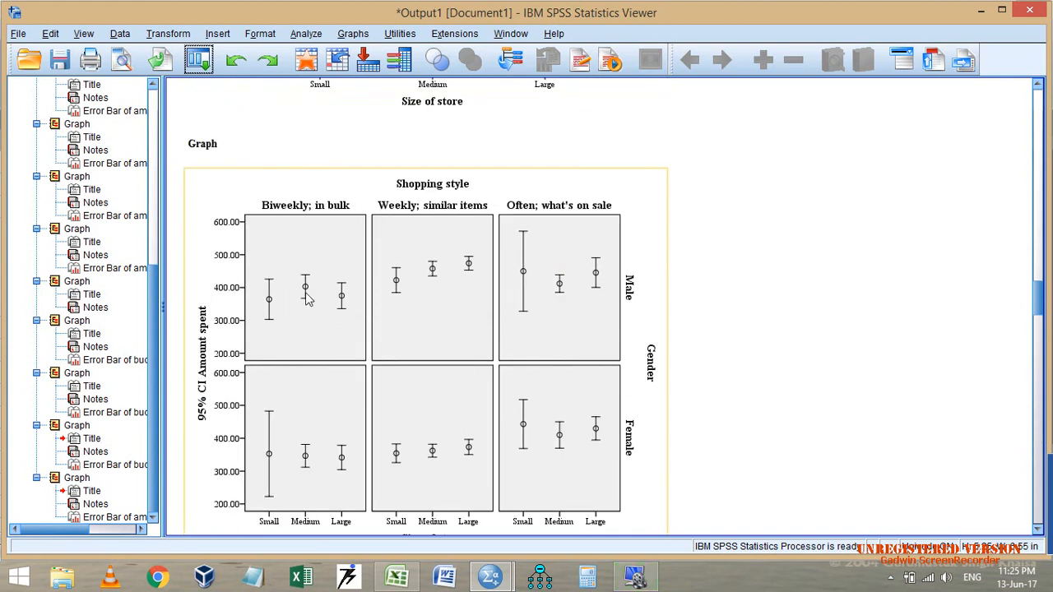
scroll(315, 298, up, 5)
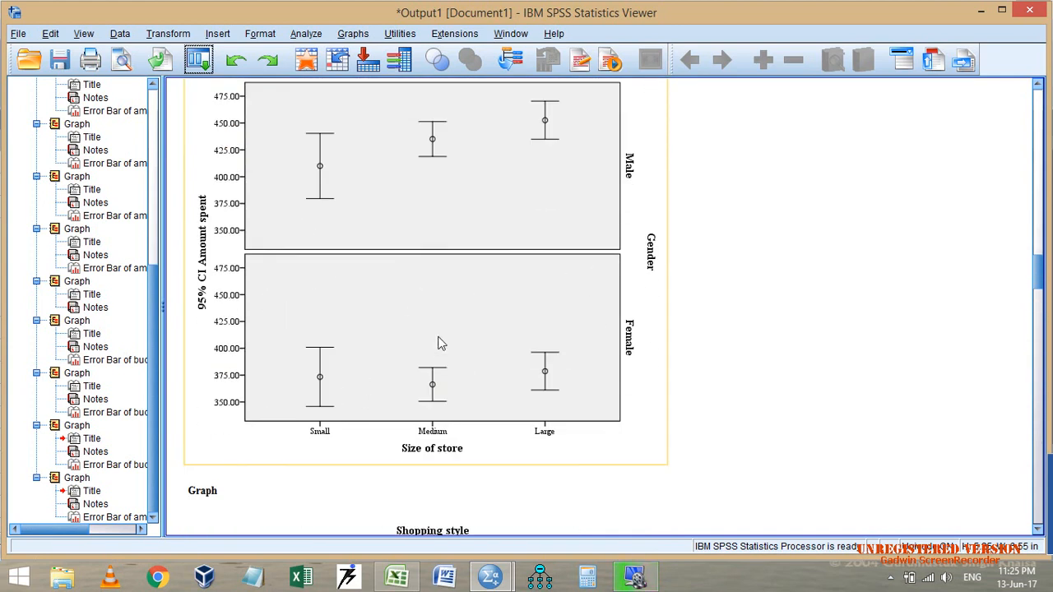
scroll(485, 209, up, 1)
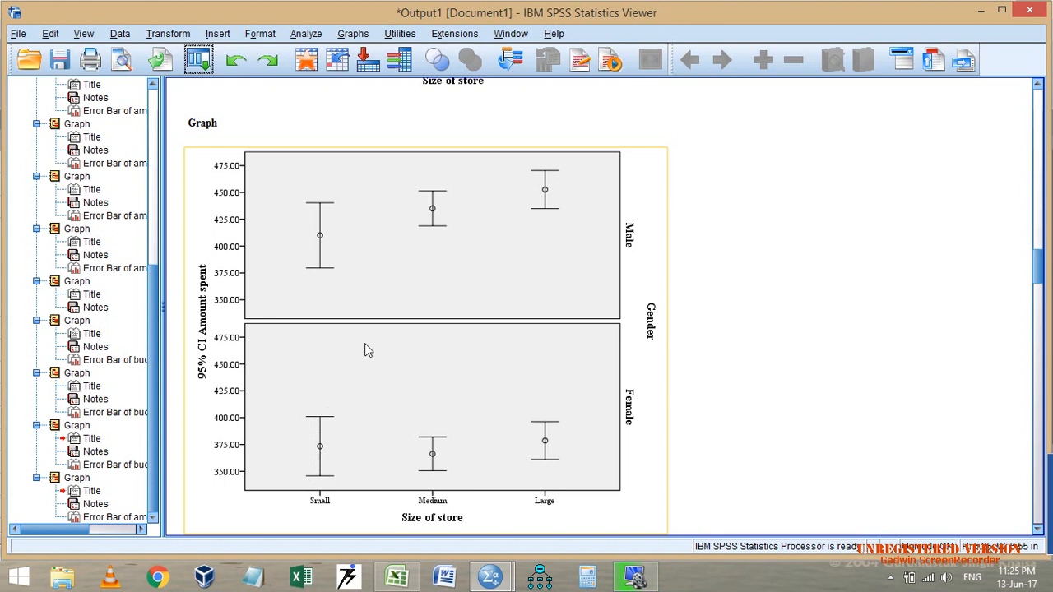
scroll(397, 412, down, 3)
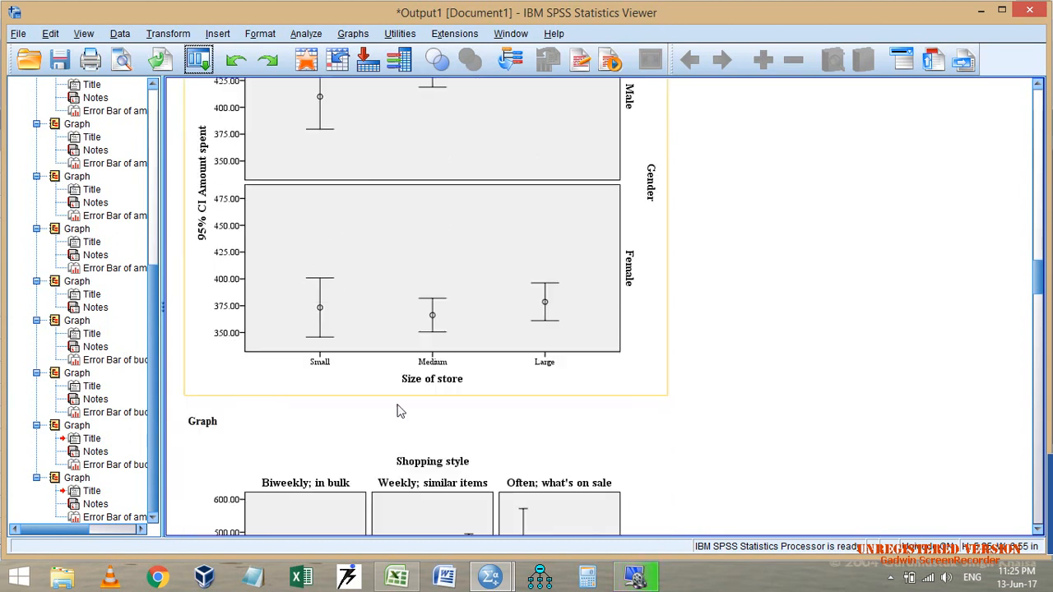
scroll(712, 383, down, 20)
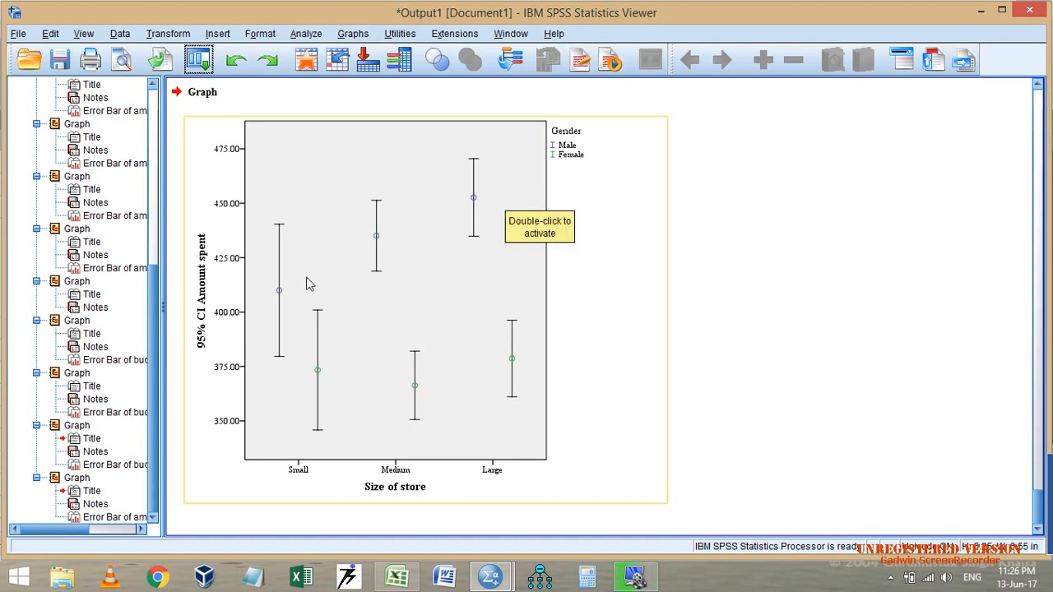
Recall the clustered error bar definition and replace Gender with Shopping style as the cluster variable.
click(198, 62)
click(288, 91)
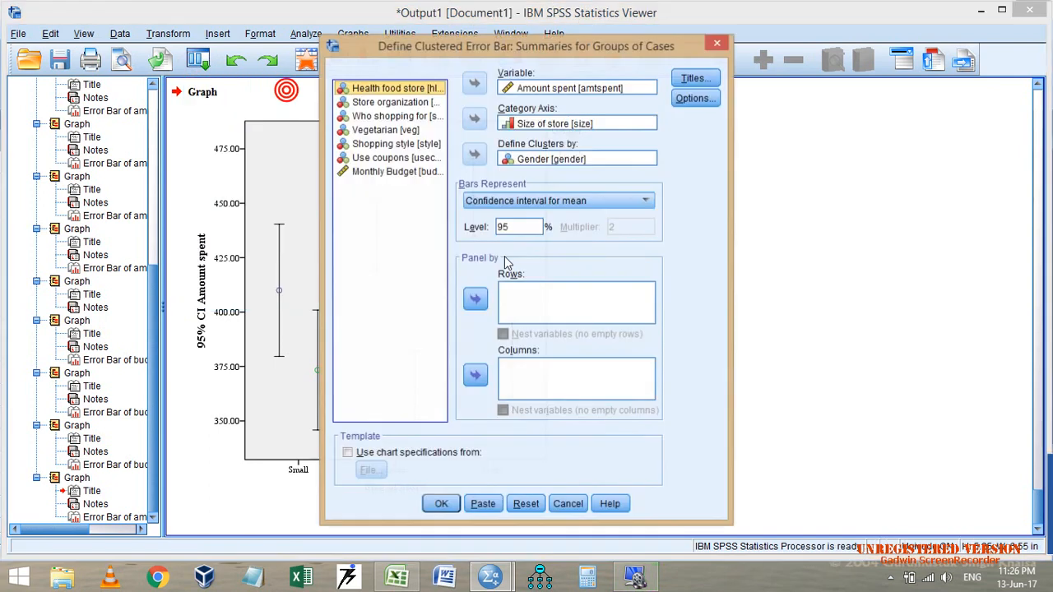
double_click(562, 164)
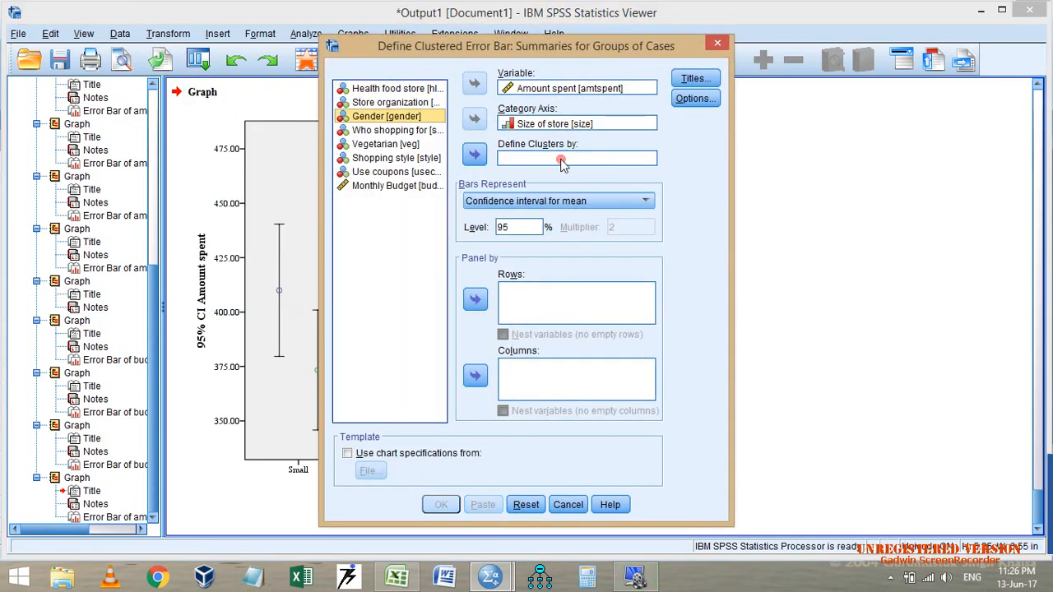
click(392, 158)
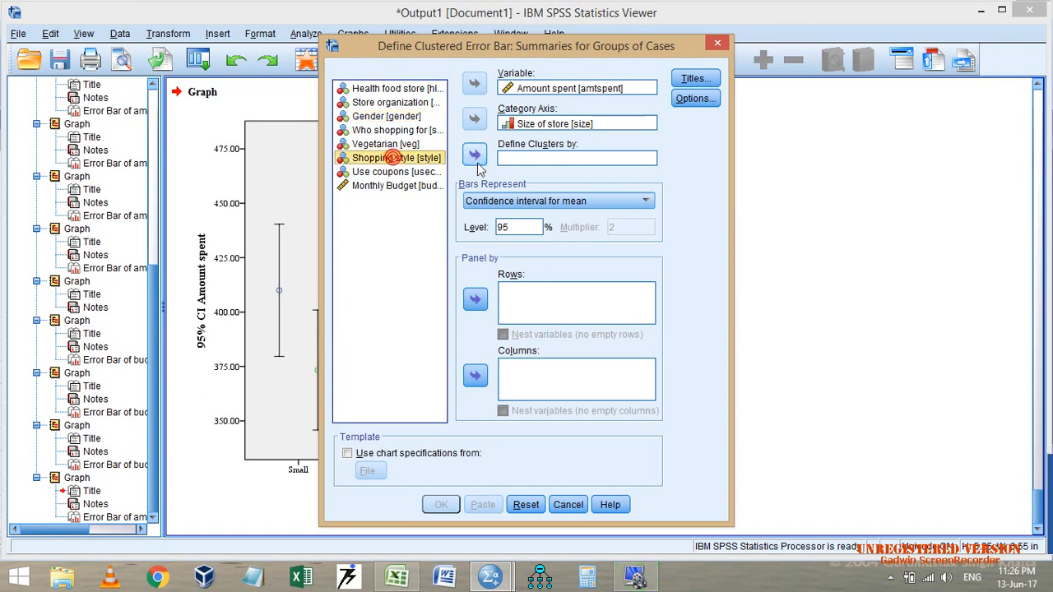
click(474, 155)
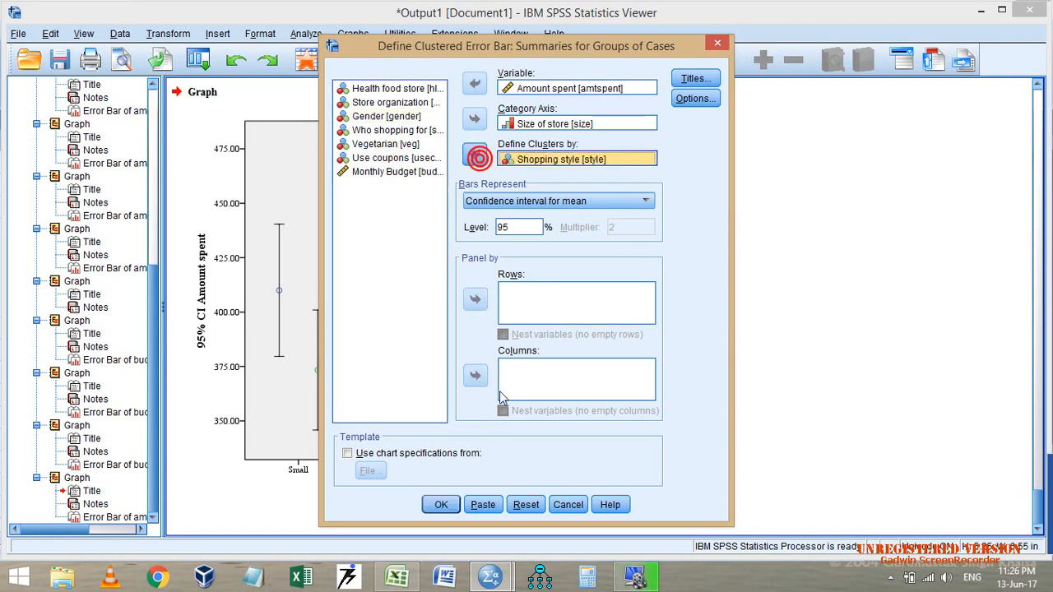
Panel the clustered error bars in rows by Gender, generate the chart and select it in the output.
click(390, 121)
click(475, 299)
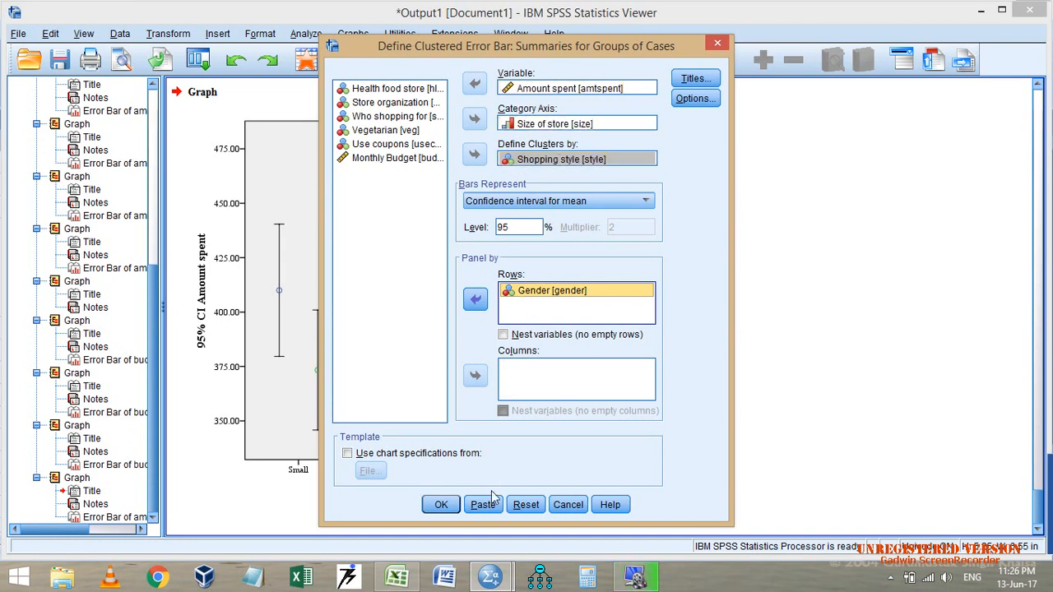
click(441, 504)
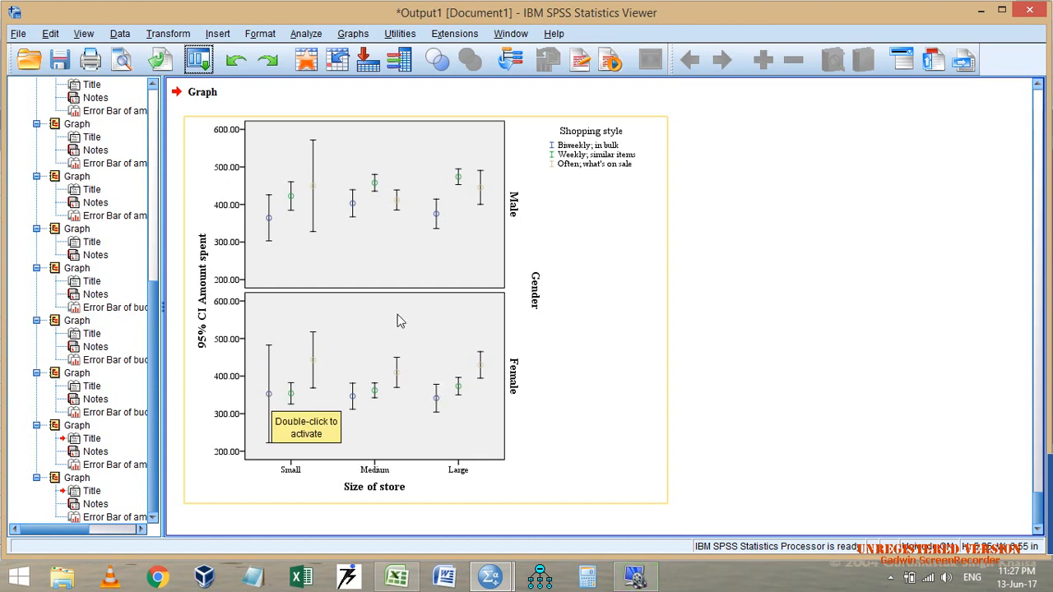
click(328, 236)
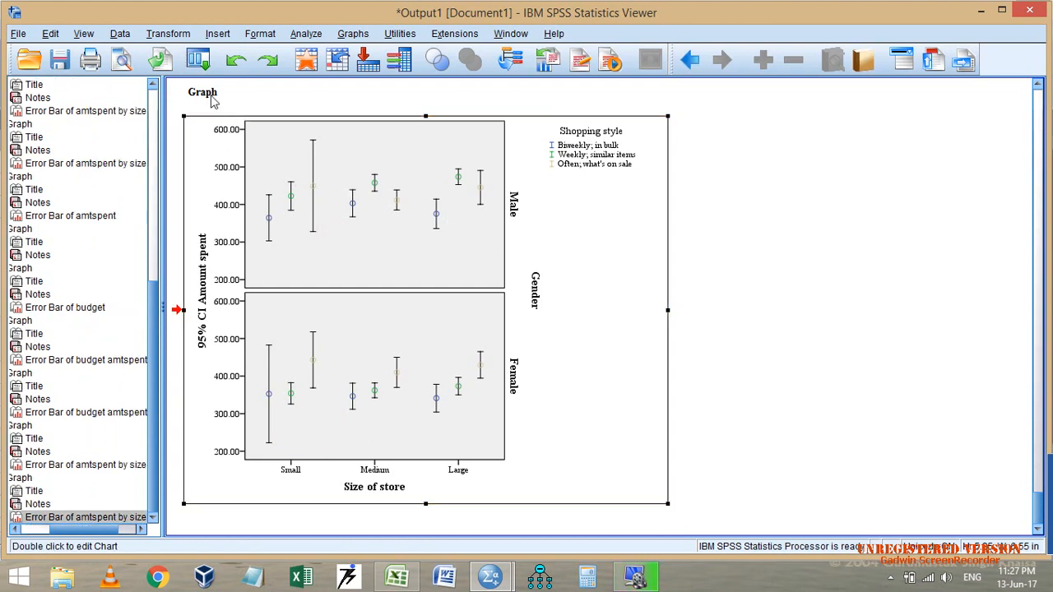
Inspect the clustered error bar definition for separate variables, close it without generating a chart, and review the chart clustered by Gender.
click(303, 37)
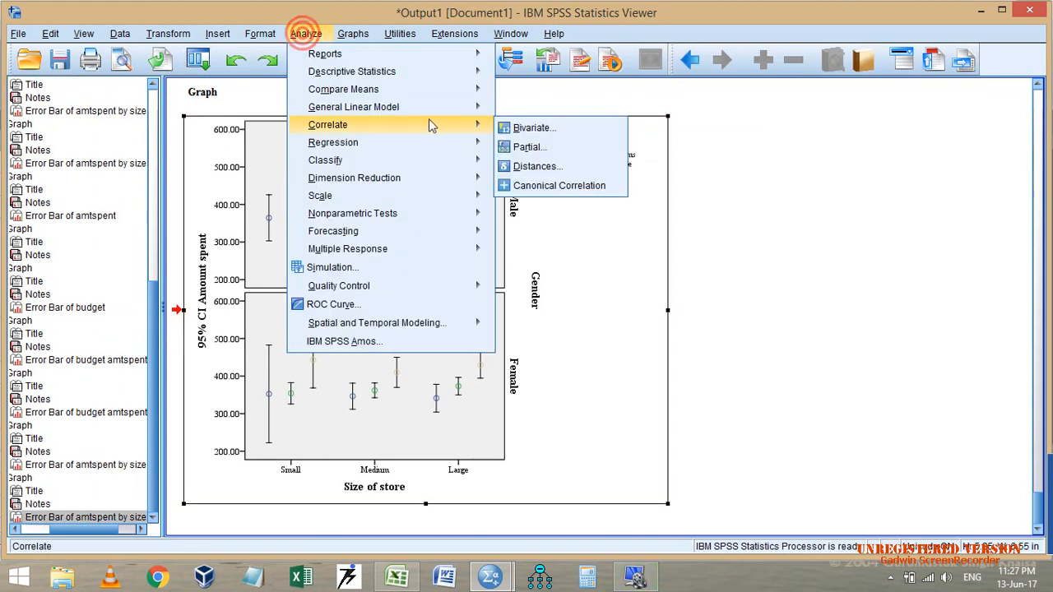
mouse_move(353, 33)
mouse_move(498, 151)
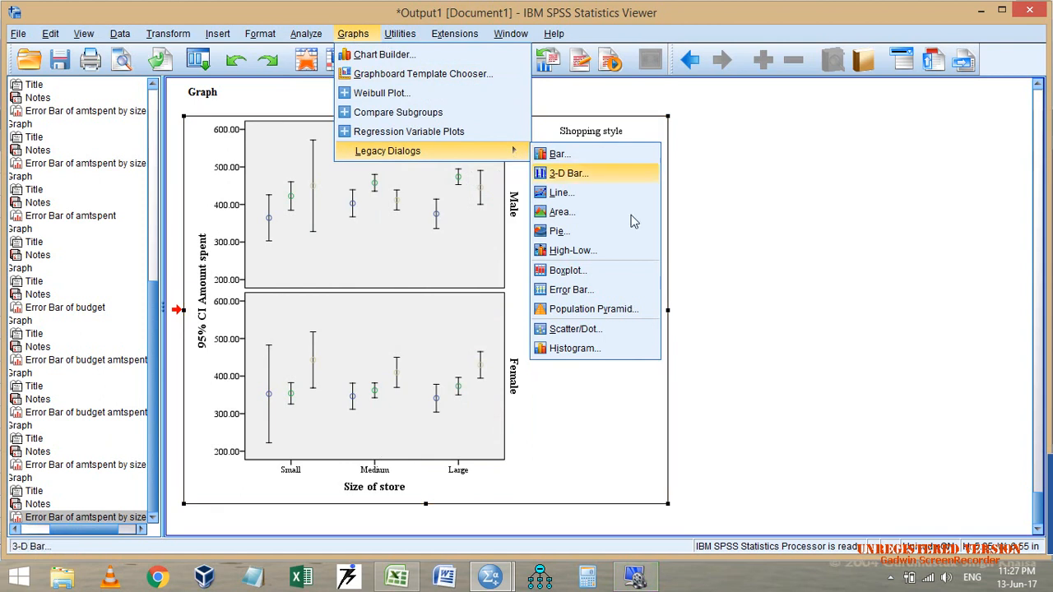
click(594, 291)
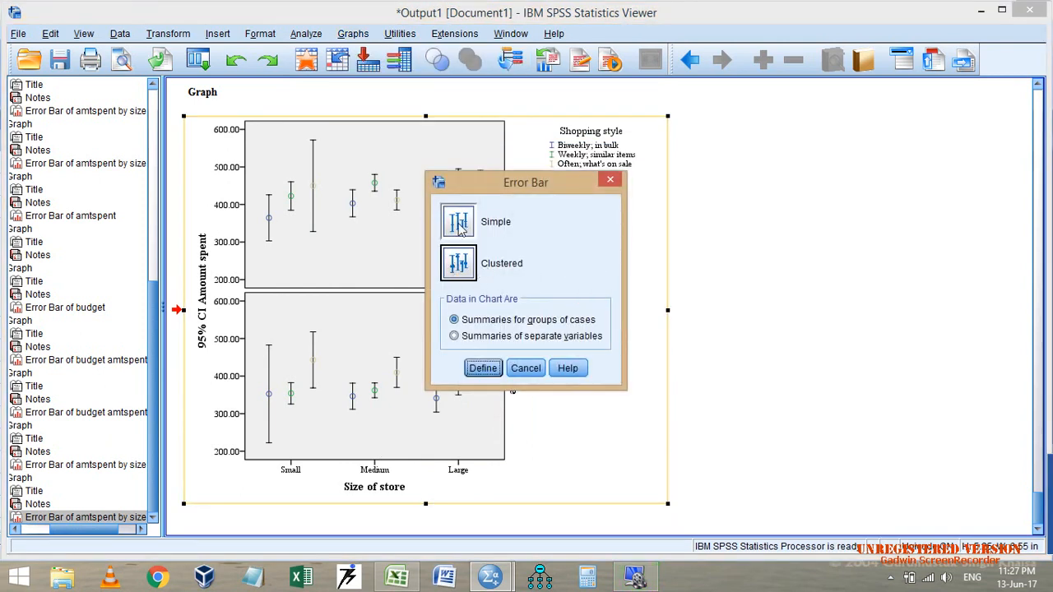
click(528, 337)
click(481, 367)
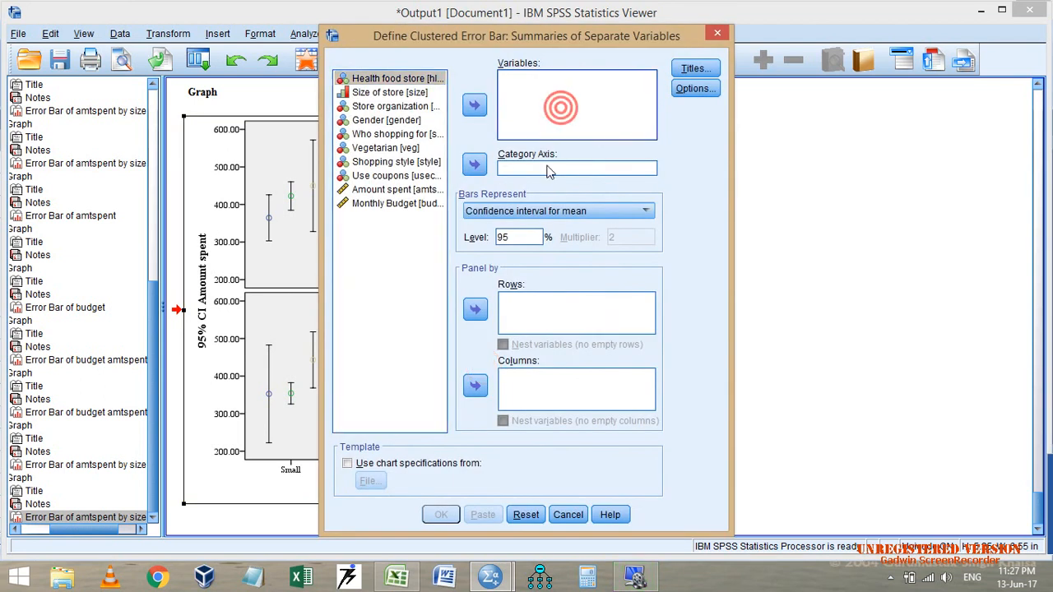
click(568, 514)
scroll(471, 376, up, 10)
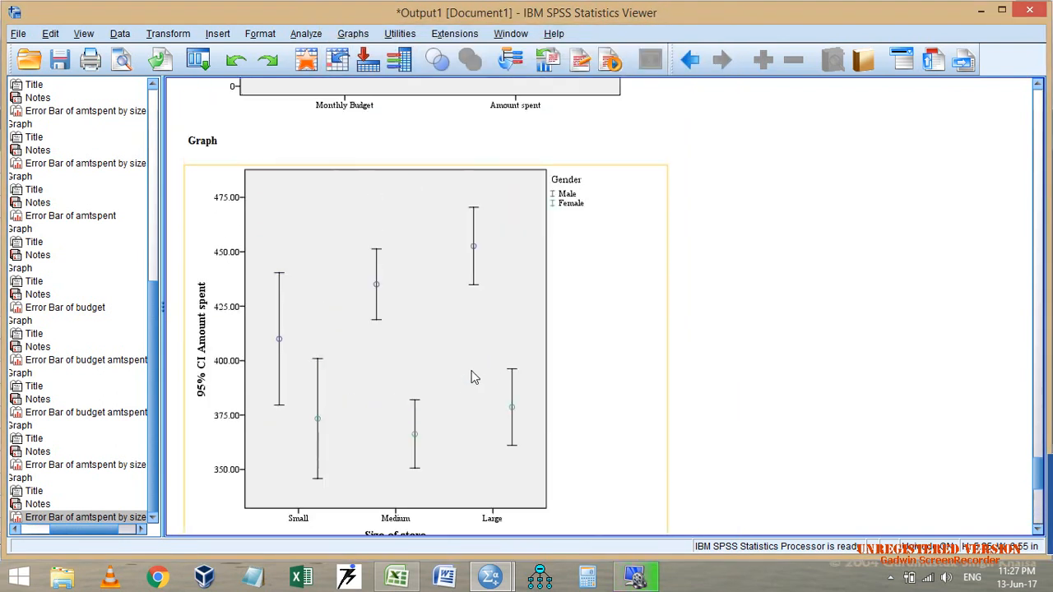
scroll(474, 377, down, 10)
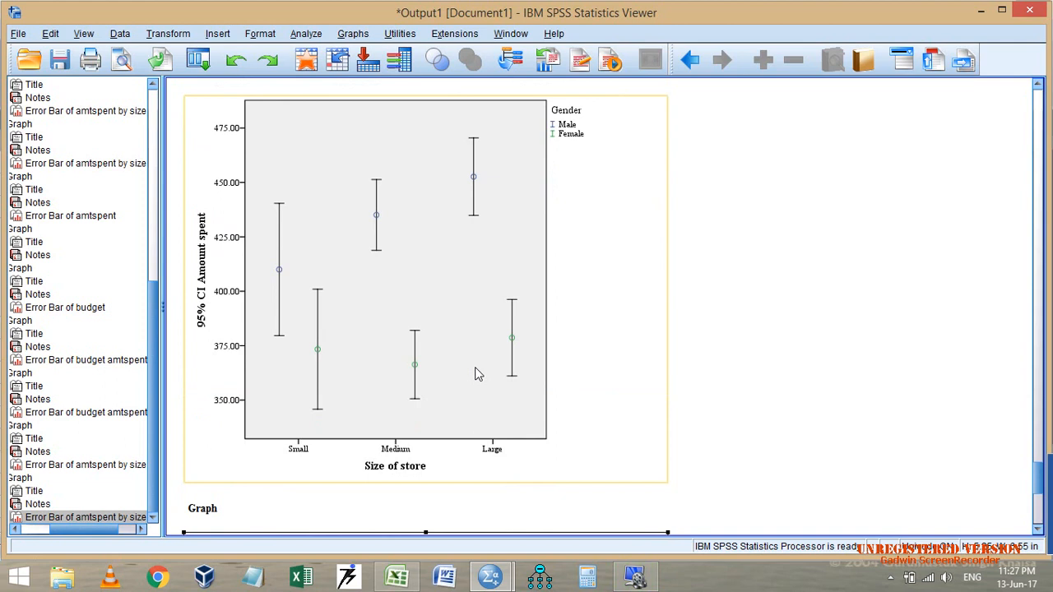
scroll(392, 274, up, 1)
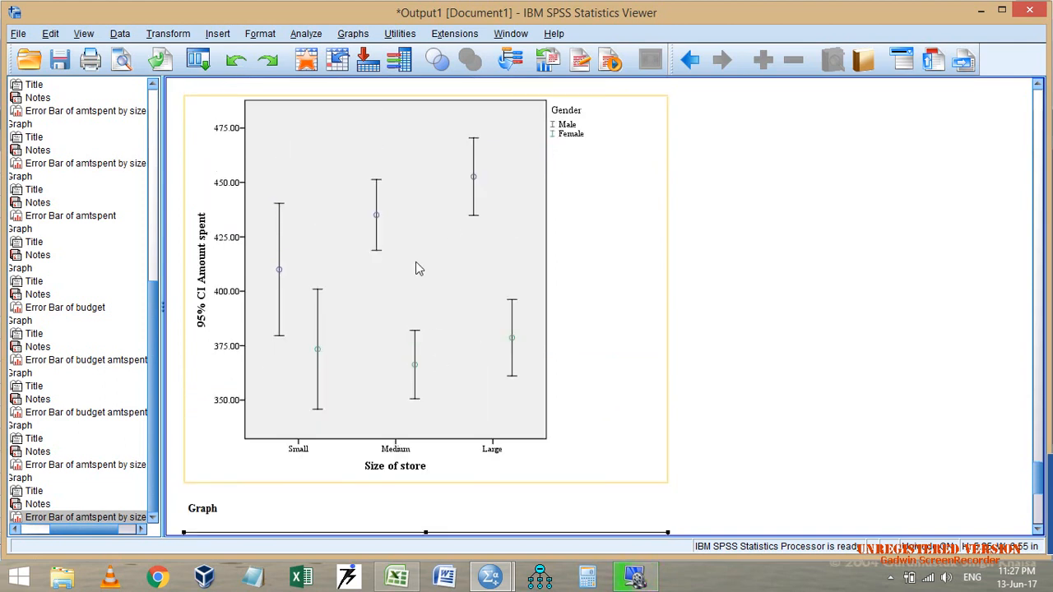